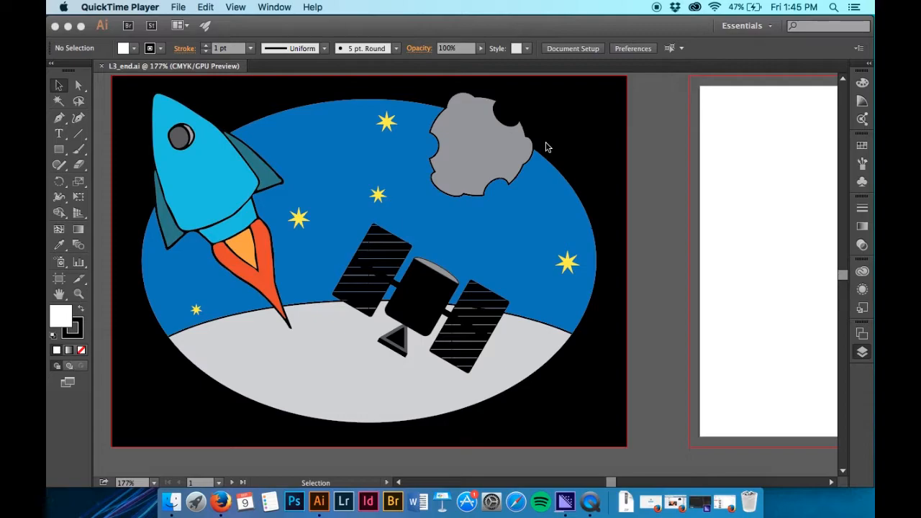
Switch to Illustrator and start a new document named with the author's initial and surname followed by "_postcard".
click(191, 7)
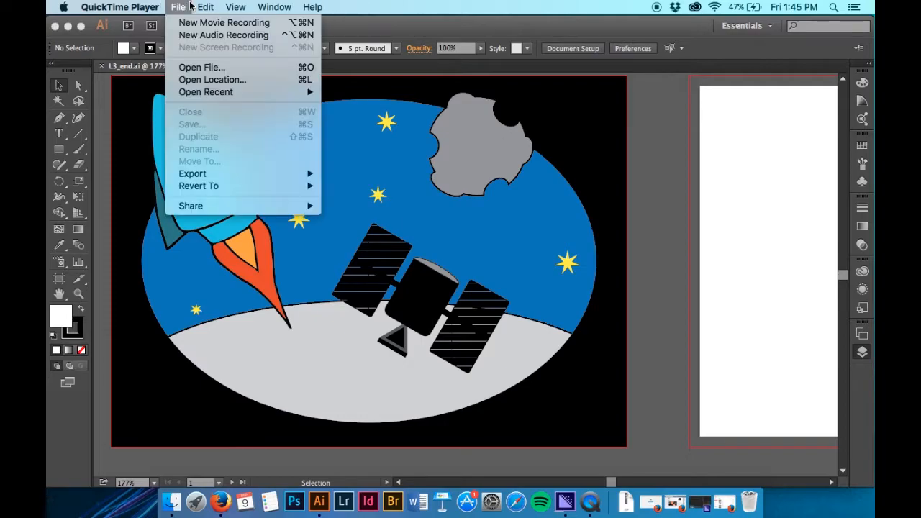
click(191, 7)
click(373, 28)
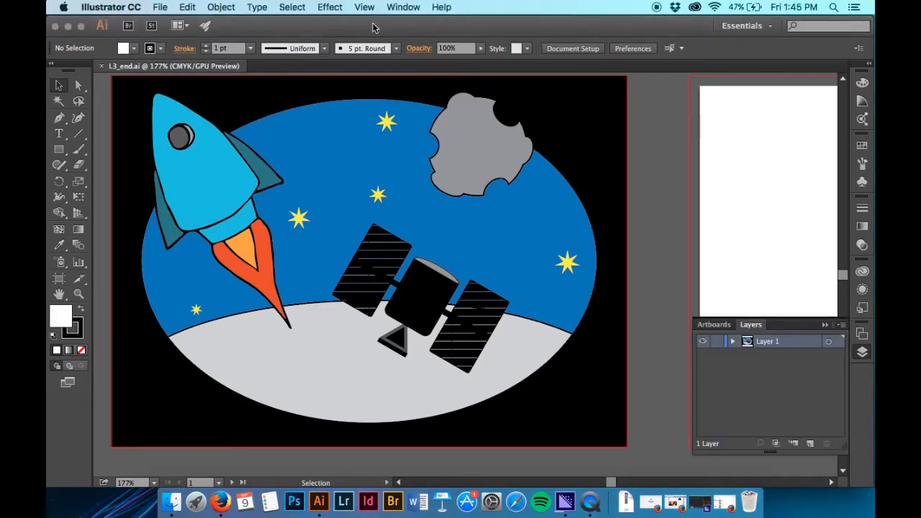
click(167, 8)
click(170, 26)
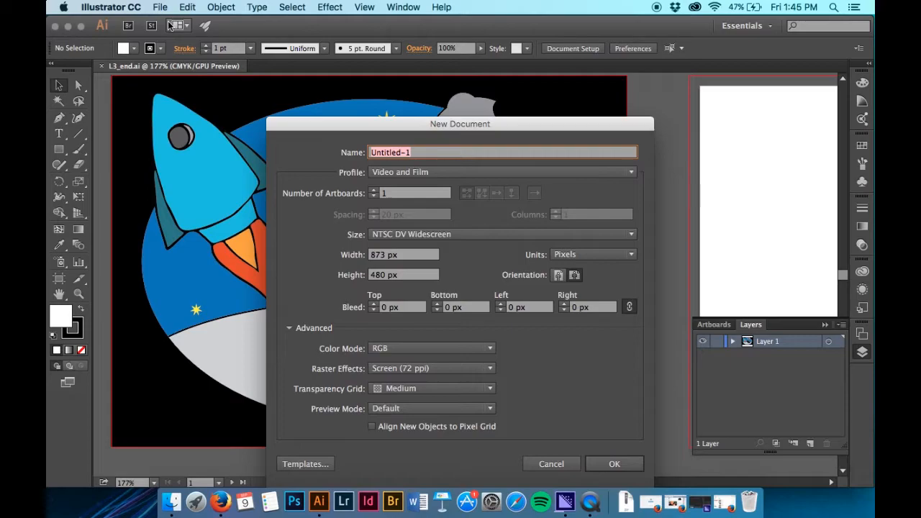
key(BackSpace)
text(SAasen)
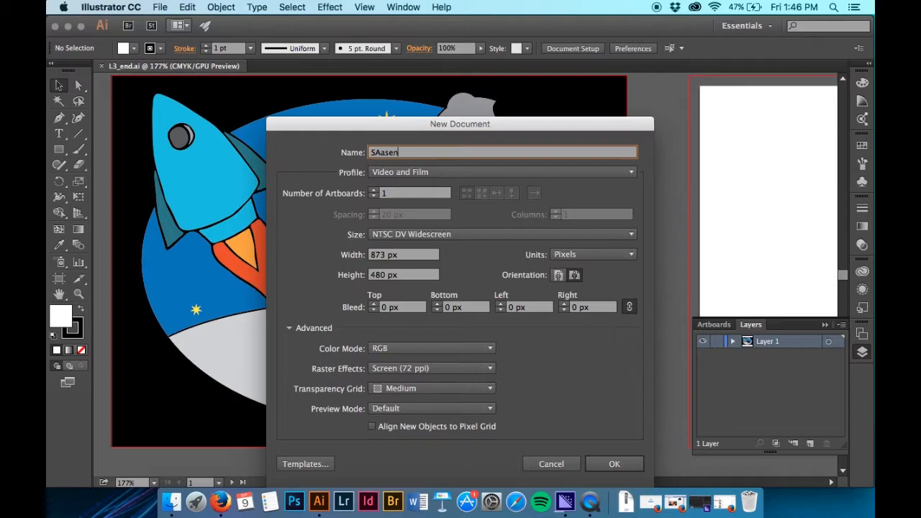
text(_postcard)
Apply the Print profile to the new document and set up 2 artboards arranged in a single row from left to right.
click(407, 176)
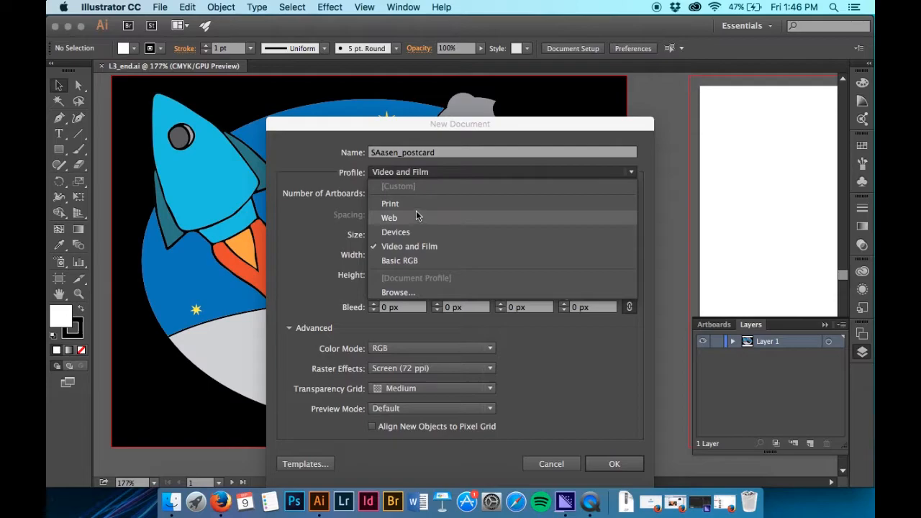
click(414, 203)
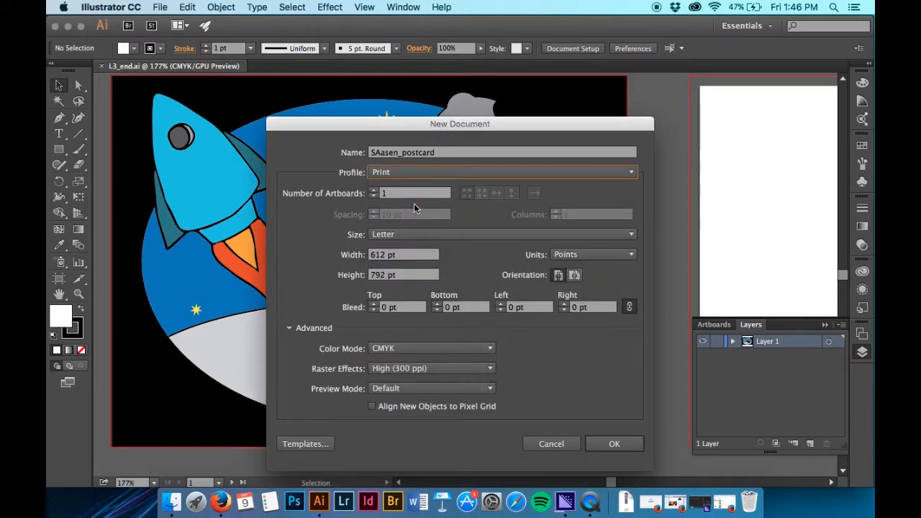
click(373, 190)
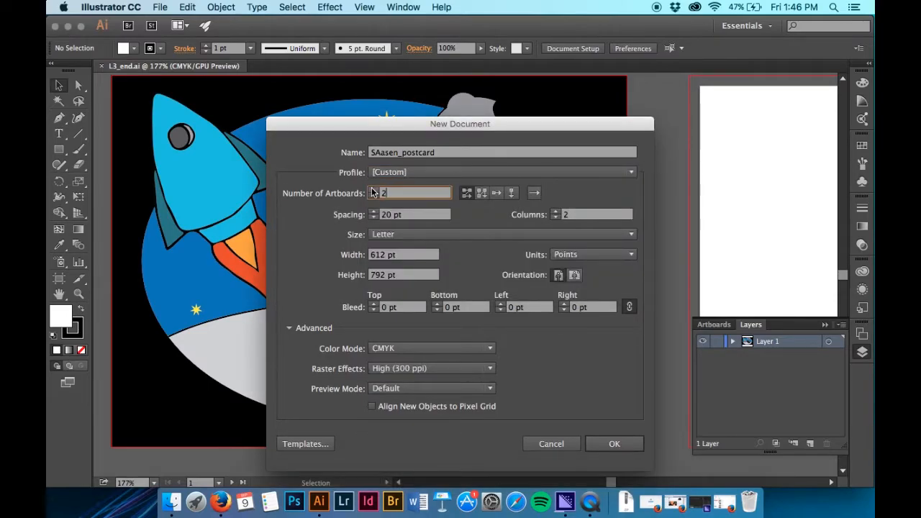
click(500, 193)
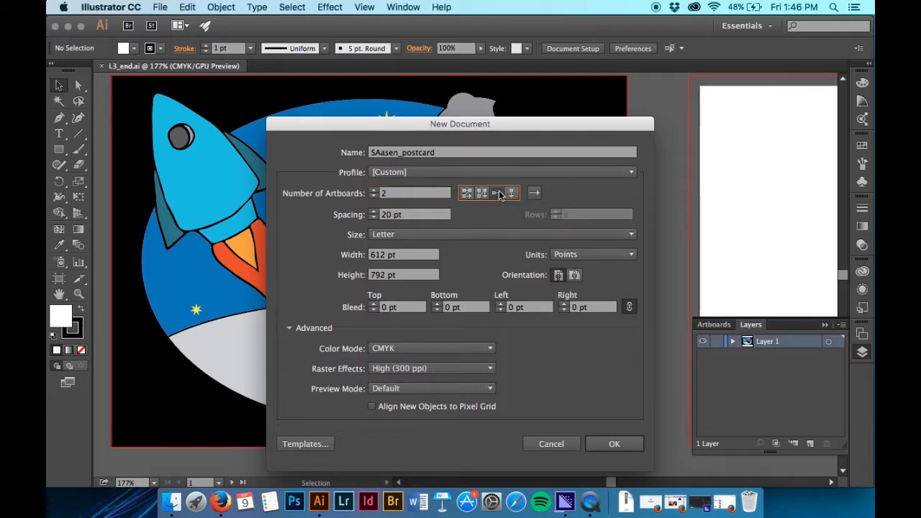
click(537, 194)
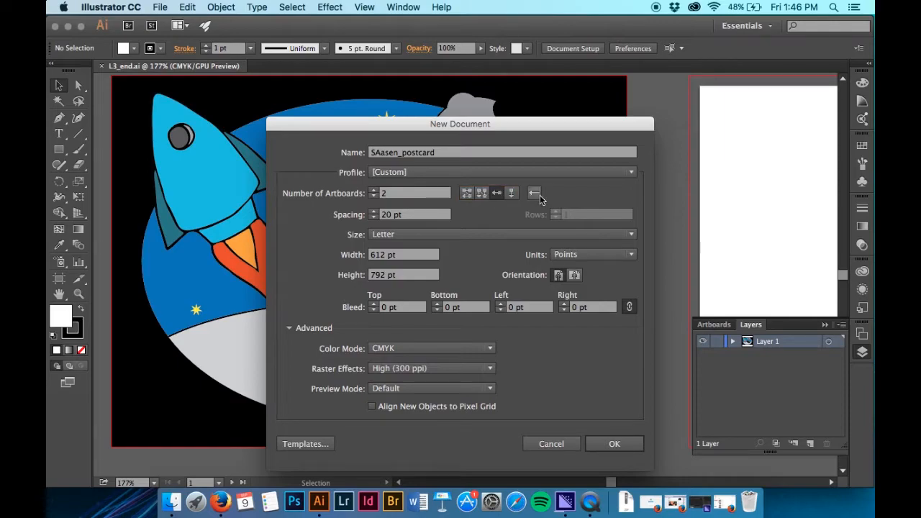
click(537, 195)
Set the new document's units to inches and the spacing between artboards to 1 in.
click(599, 255)
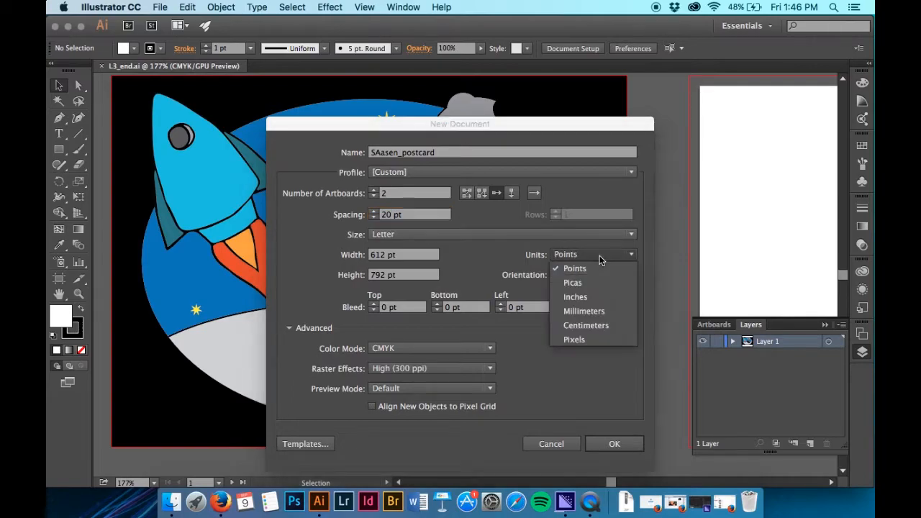
click(583, 311)
click(585, 254)
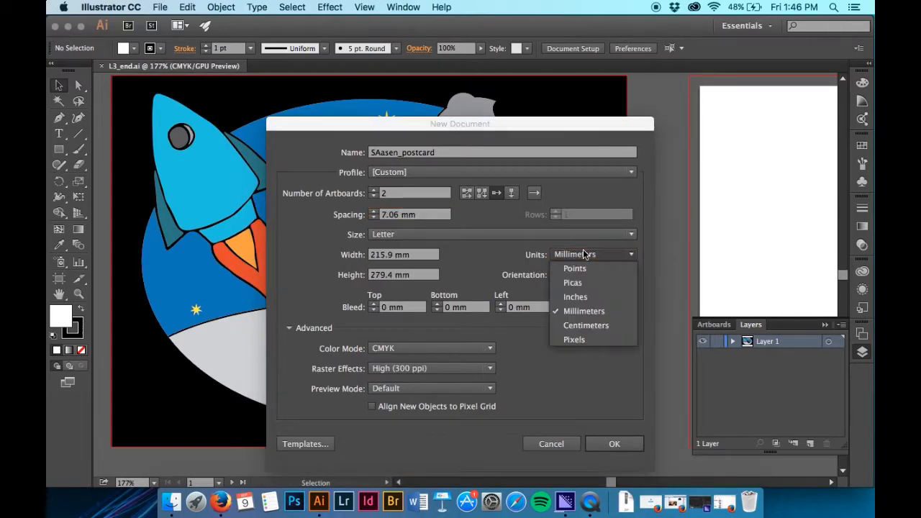
click(575, 297)
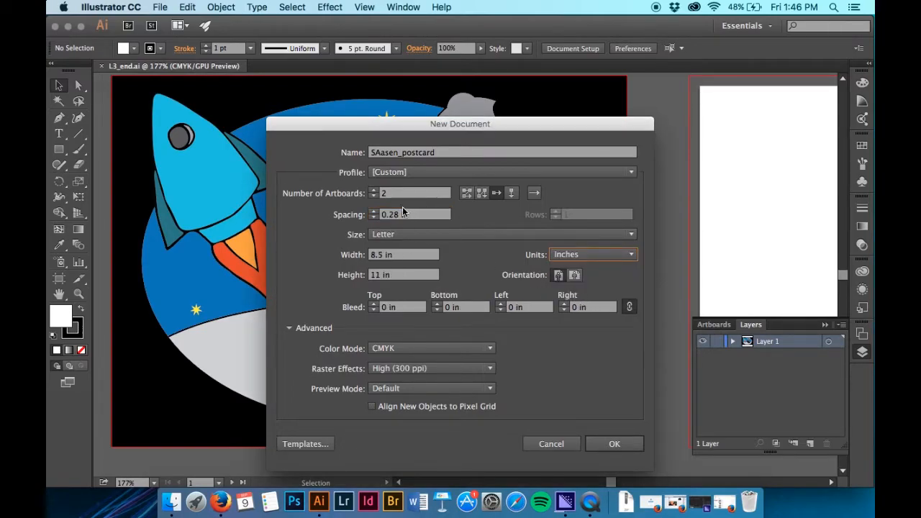
click(412, 214)
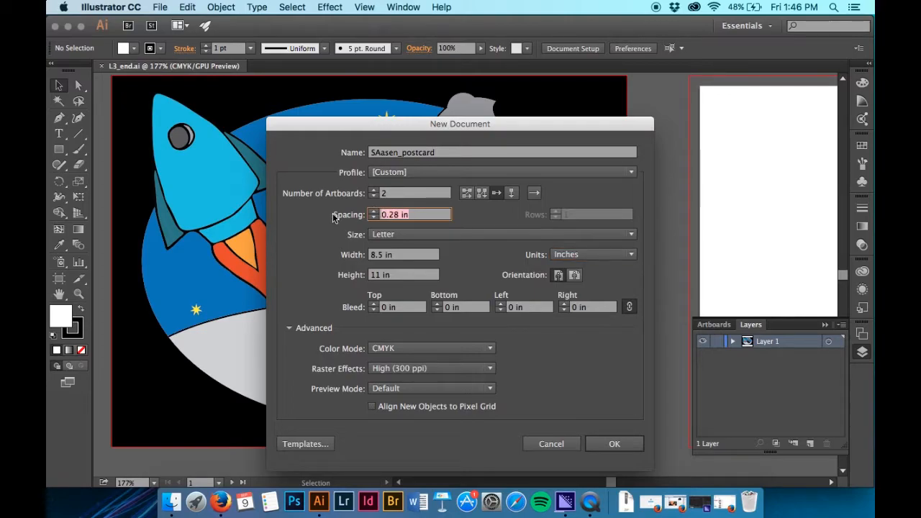
text(1)
key(Tab)
Set the artboard width to 6 in and the height to 4.25 in, and create the document.
key(Tab)
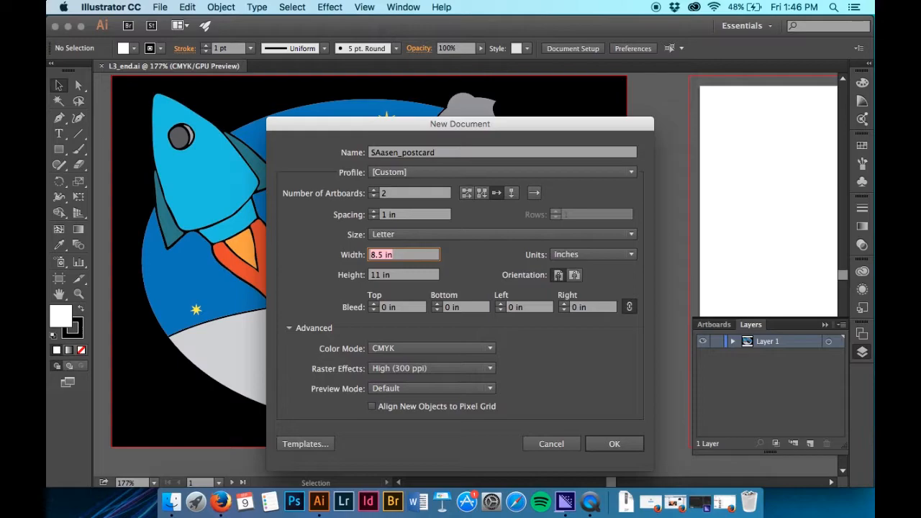
text(6)
key(Tab)
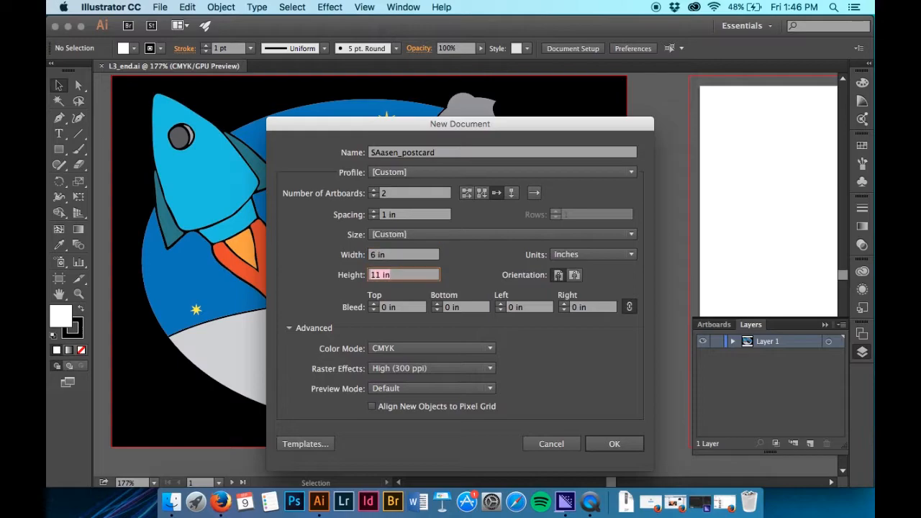
text(4.25)
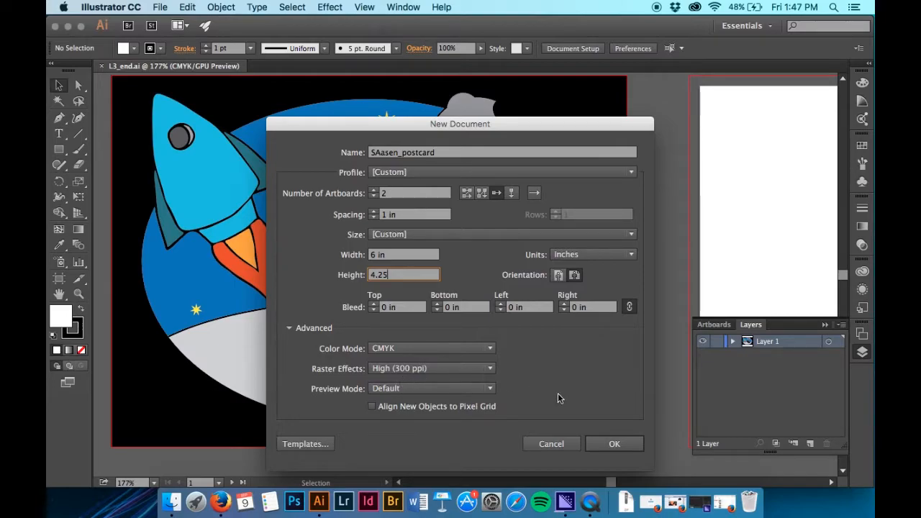
click(615, 445)
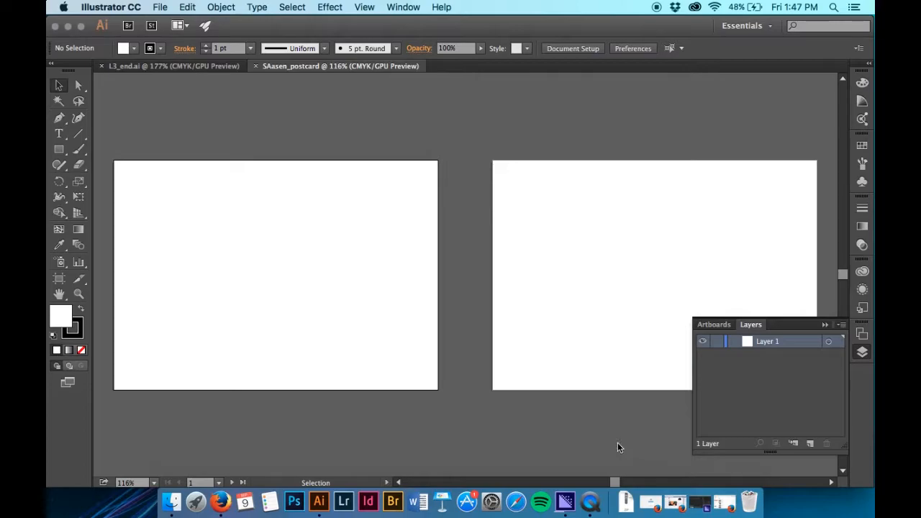
click(235, 67)
click(281, 66)
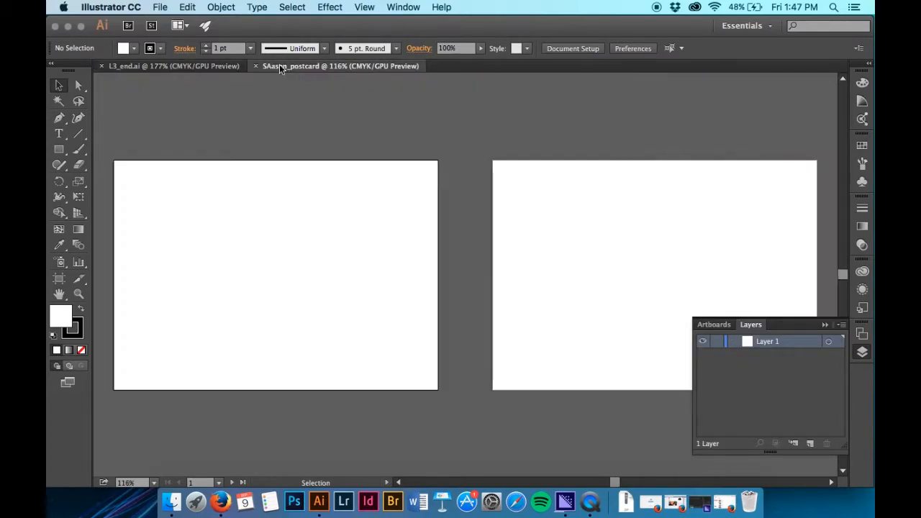
click(212, 67)
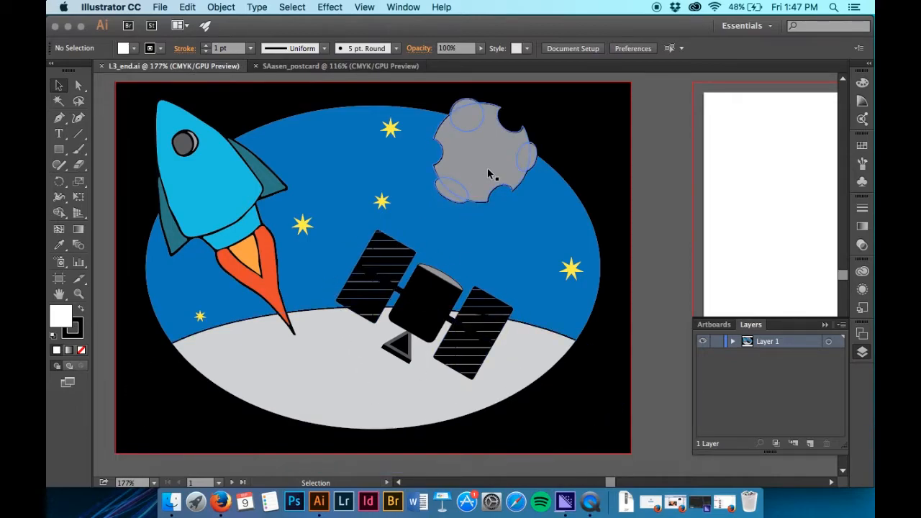
click(366, 66)
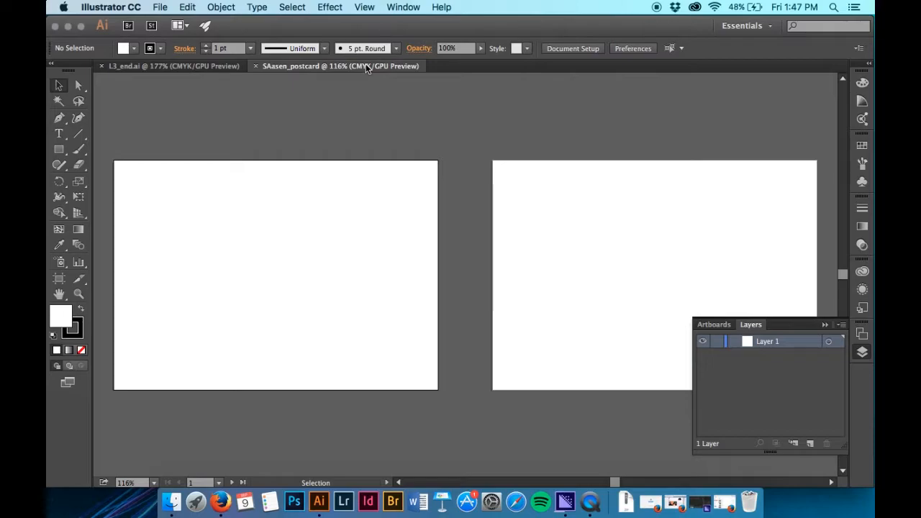
Save the postcard document as an Adobe Illustrator (ai) file in the "Lesson03 2" folder of 2015 Book, keeping the default Illustrator CC options.
click(154, 8)
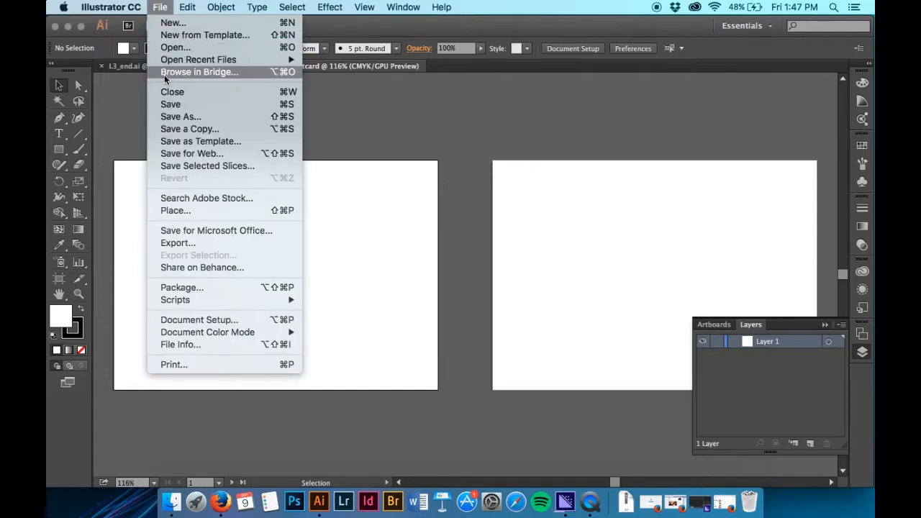
click(166, 116)
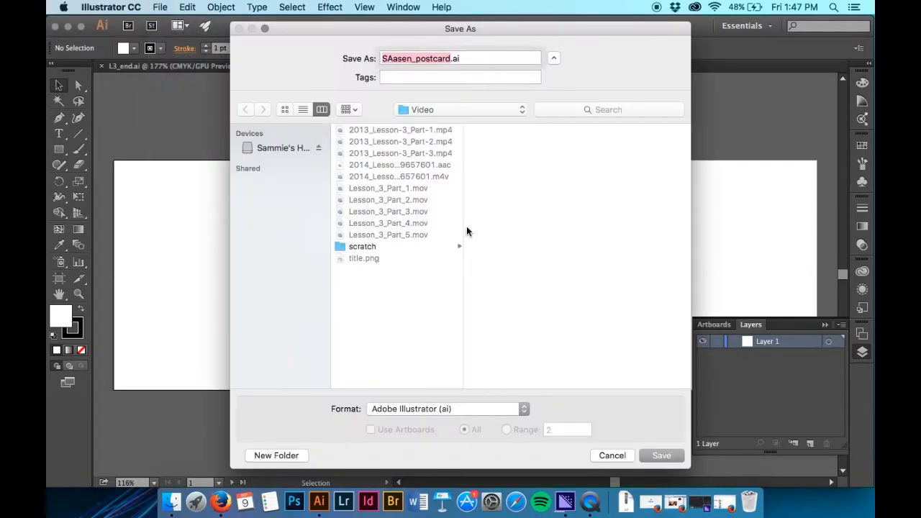
click(456, 115)
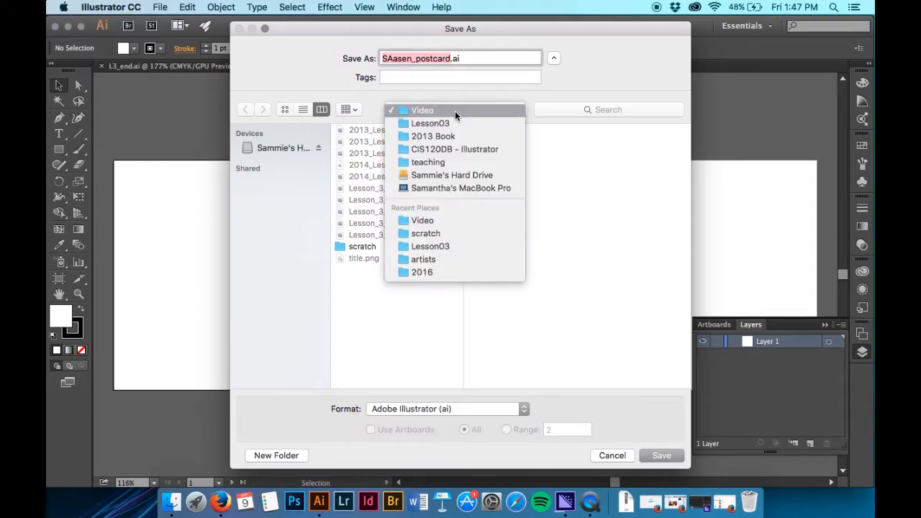
click(454, 111)
click(455, 115)
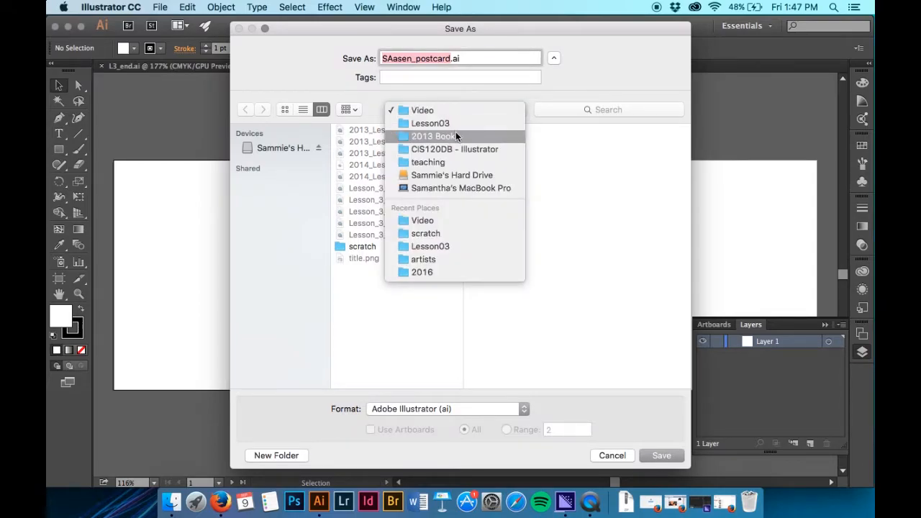
click(454, 146)
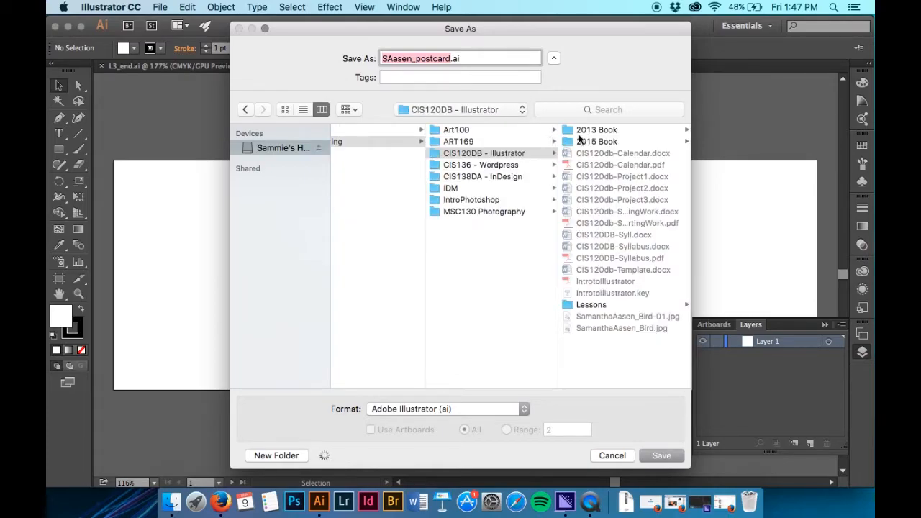
click(579, 142)
click(600, 163)
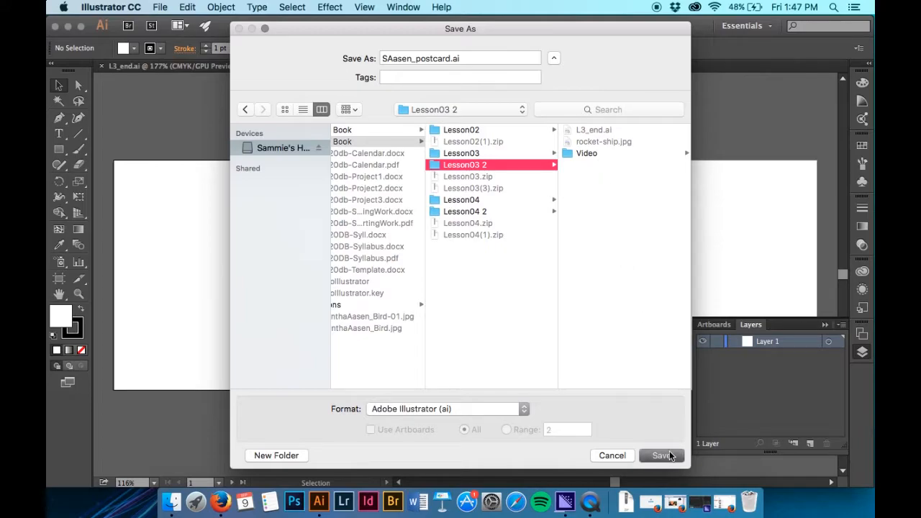
click(662, 455)
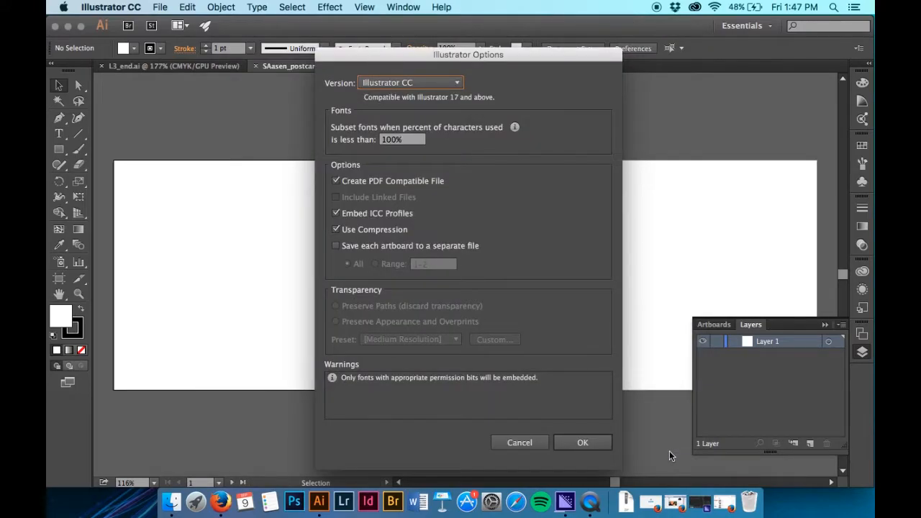
click(594, 446)
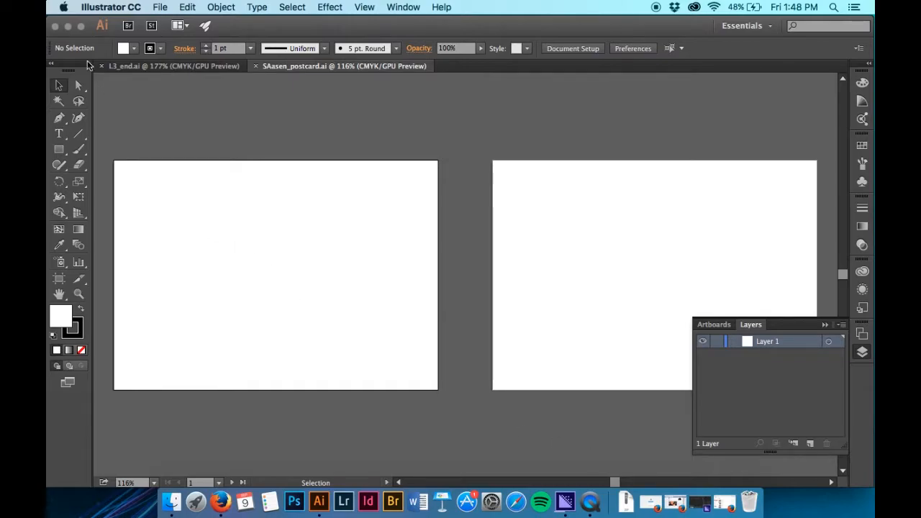
Set the postcard document's bleed to 0.125 in on all four sides.
click(589, 48)
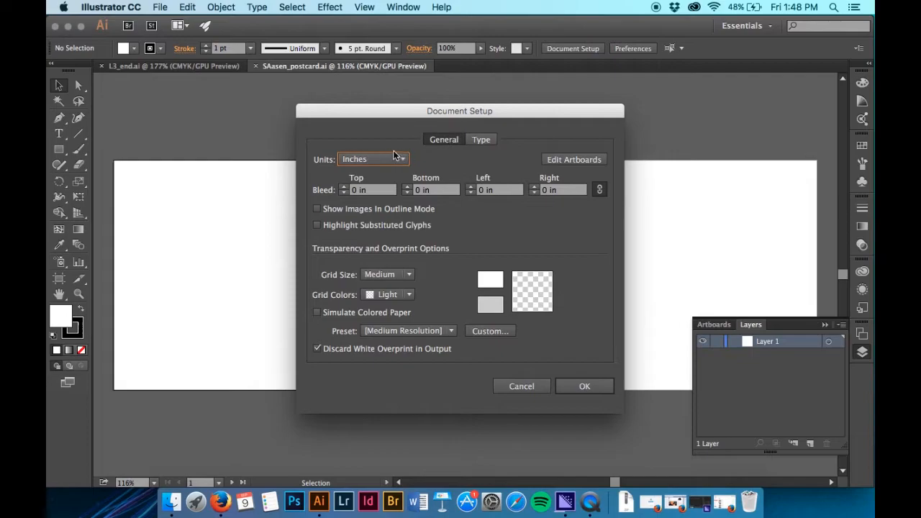
click(374, 190)
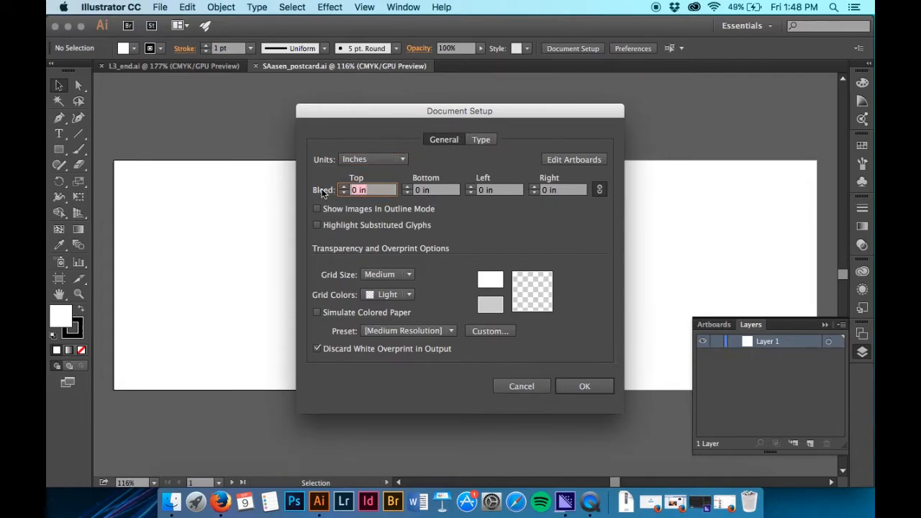
text(.125)
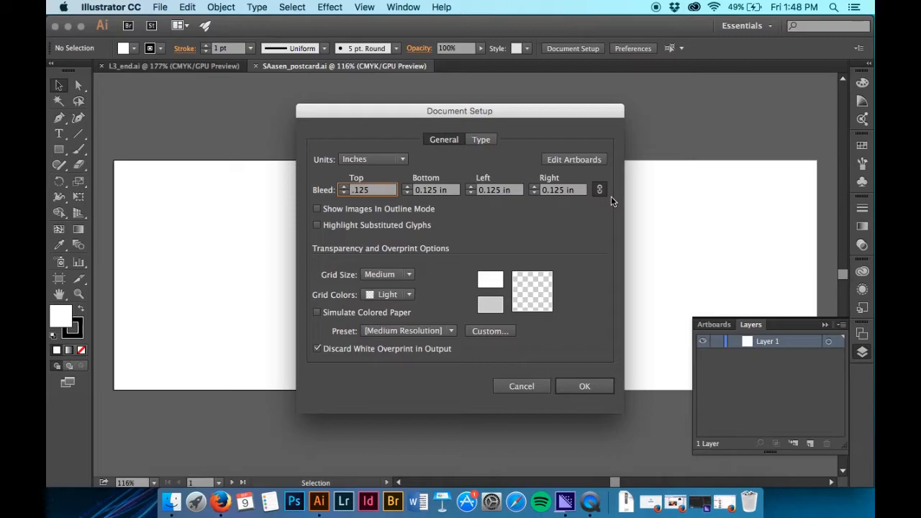
click(589, 390)
scroll(590, 390, right, 10)
scroll(590, 389, up, 2)
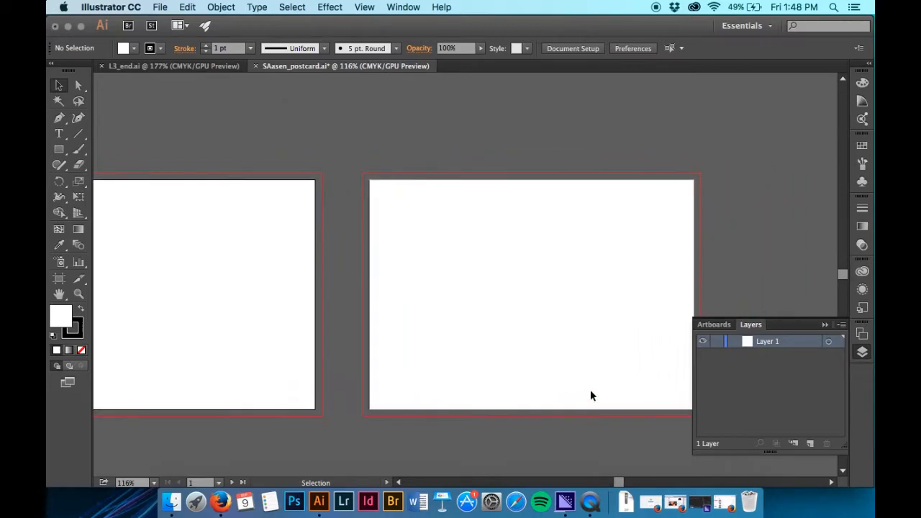
Add a third artboard to the postcard document beside the second one.
scroll(590, 395, right, 2)
scroll(590, 395, down, 1)
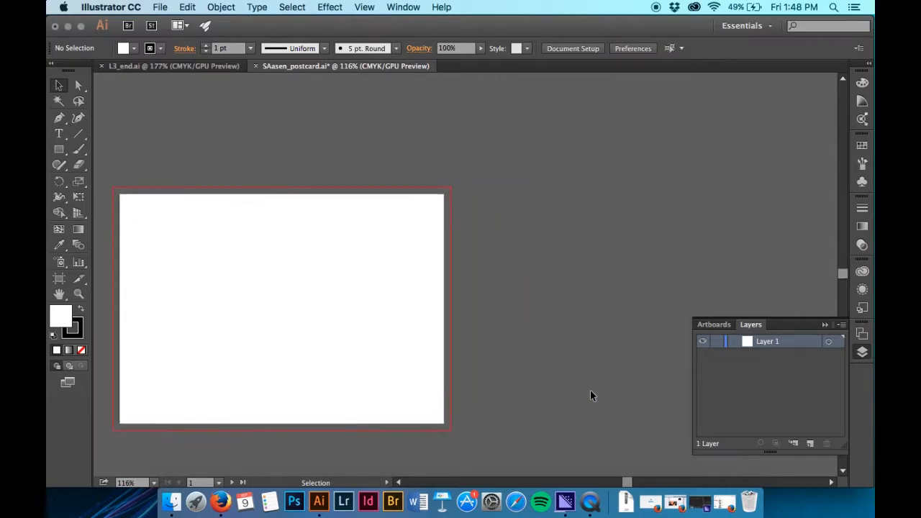
click(863, 335)
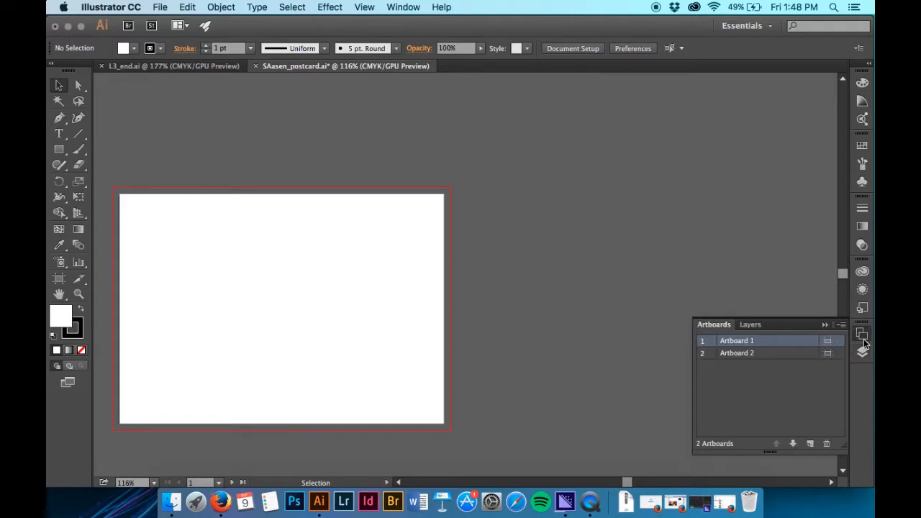
click(811, 445)
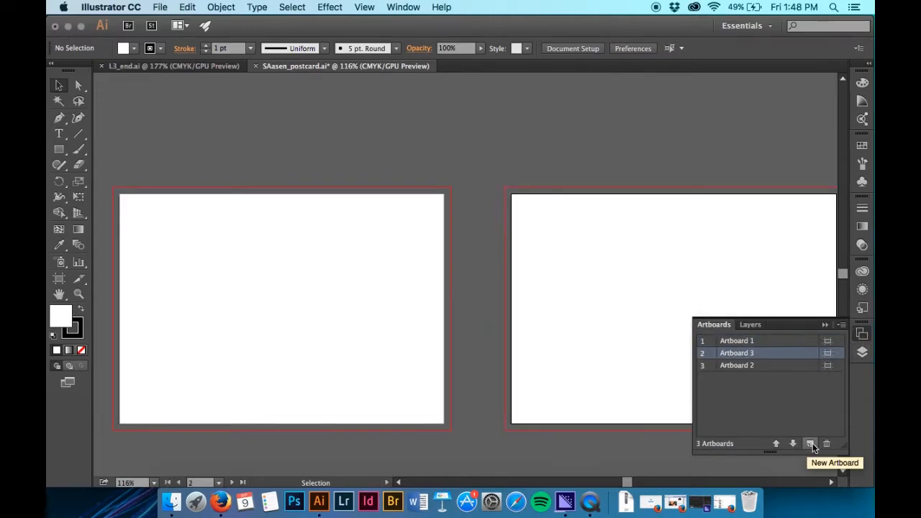
Add a fourth artboard to the postcard document beside the third one.
click(810, 445)
scroll(523, 349, right, 2)
scroll(523, 348, right, 5)
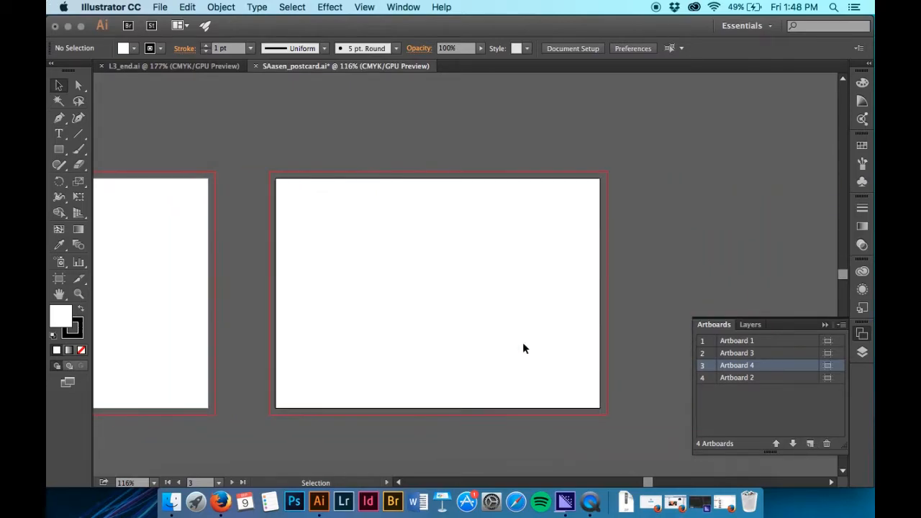
Delete the extra artboards Artboard 3 and Artboard 4 from the postcard document.
shift+click(757, 353)
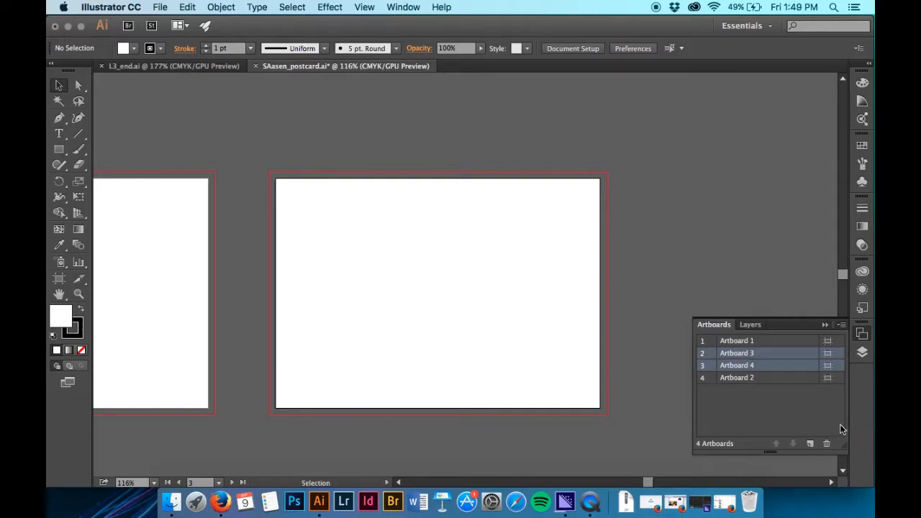
click(826, 444)
scroll(540, 355, left, 8)
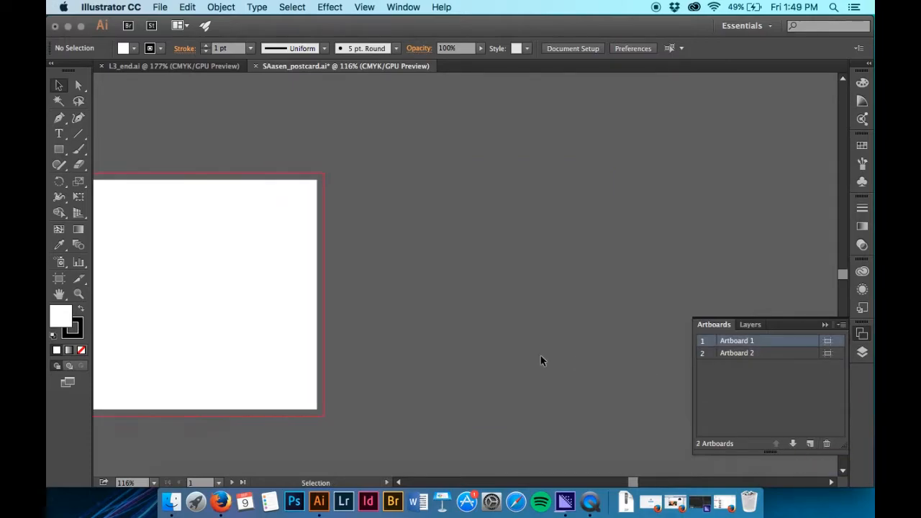
scroll(540, 361, left, 2)
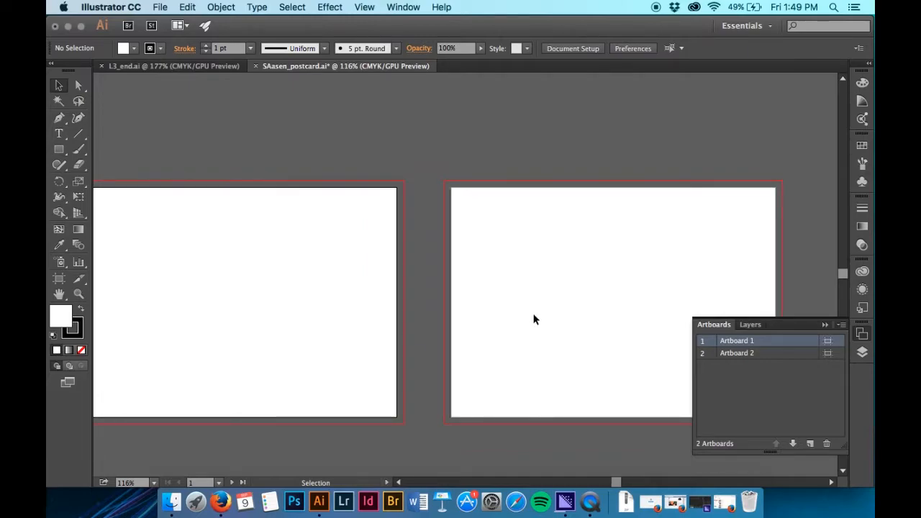
Enter artboard editing from the document setup and try repositioning Artboard 1 freely on the canvas.
click(573, 51)
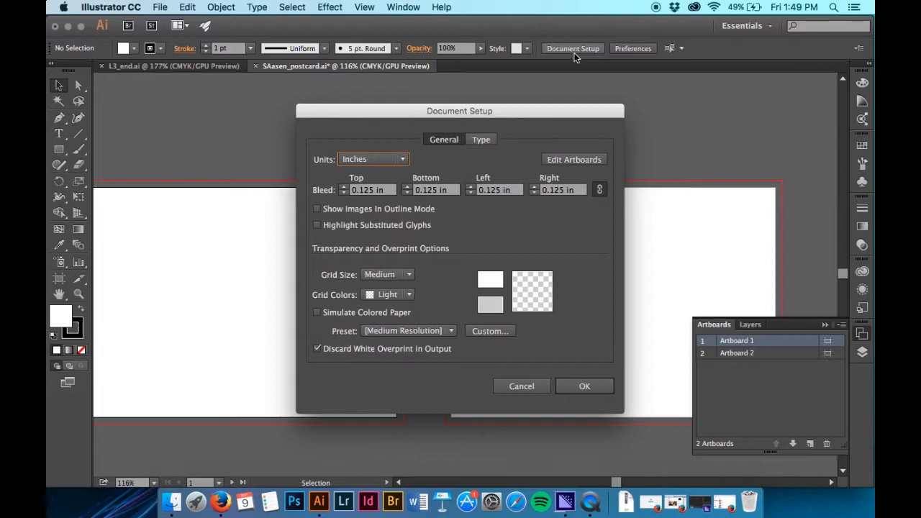
click(580, 159)
drag(305, 262, 315, 138)
scroll(318, 216, left, 5)
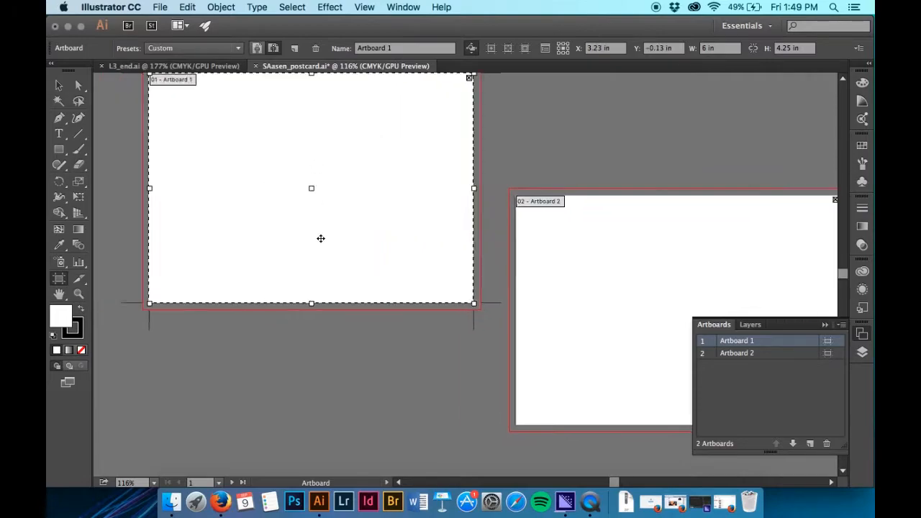
drag(332, 229, 375, 332)
Undo the position changes of Artboard 1 and leave artboard editing.
key(super+z)
key(super+z)
key(super+z)
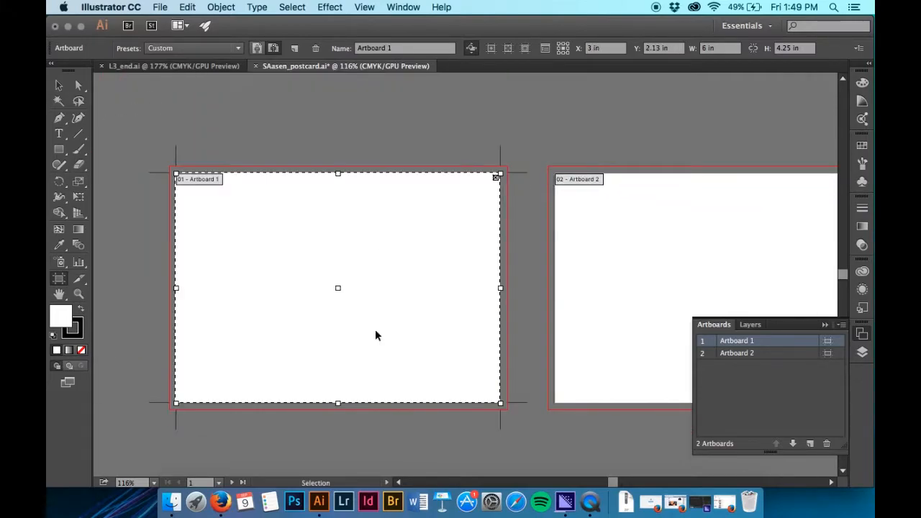
click(59, 86)
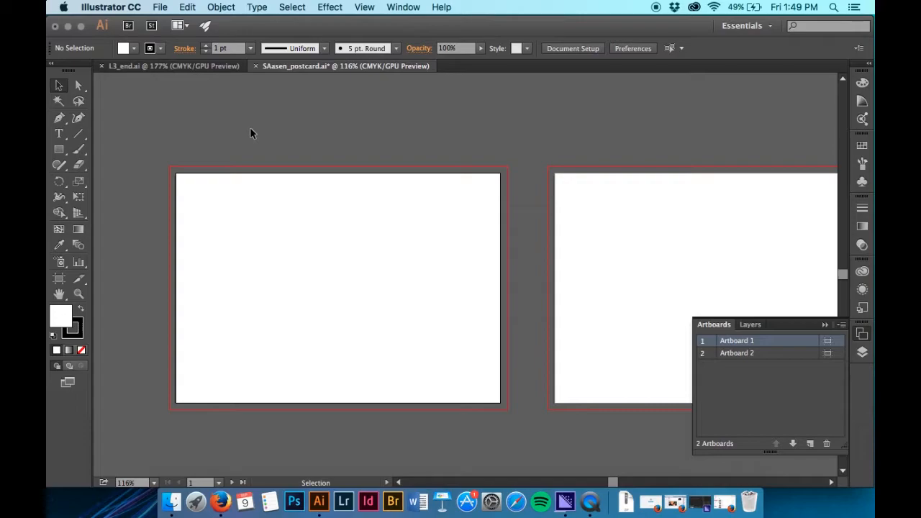
Draw a rectangle about 1.25 in wide and 1.5 in high on Artboard 1 and move it to the artboard's lower-left area.
click(60, 151)
click(65, 157)
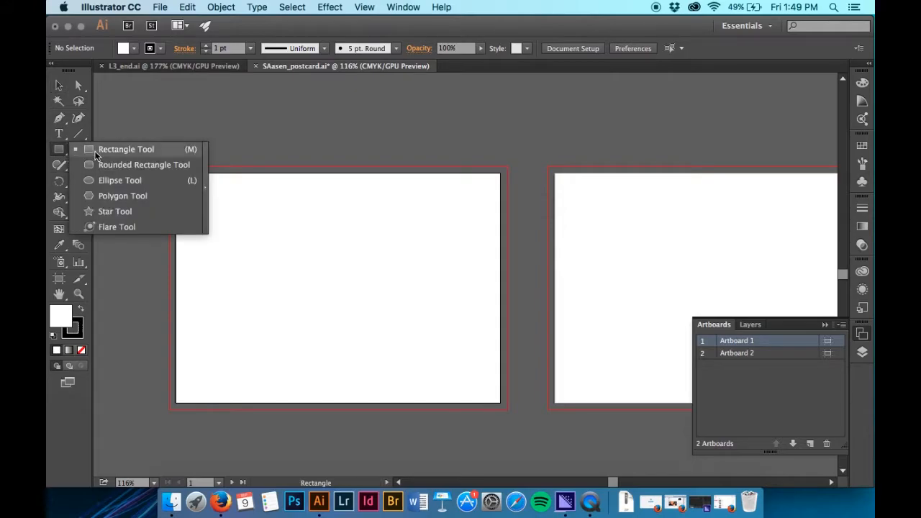
click(98, 151)
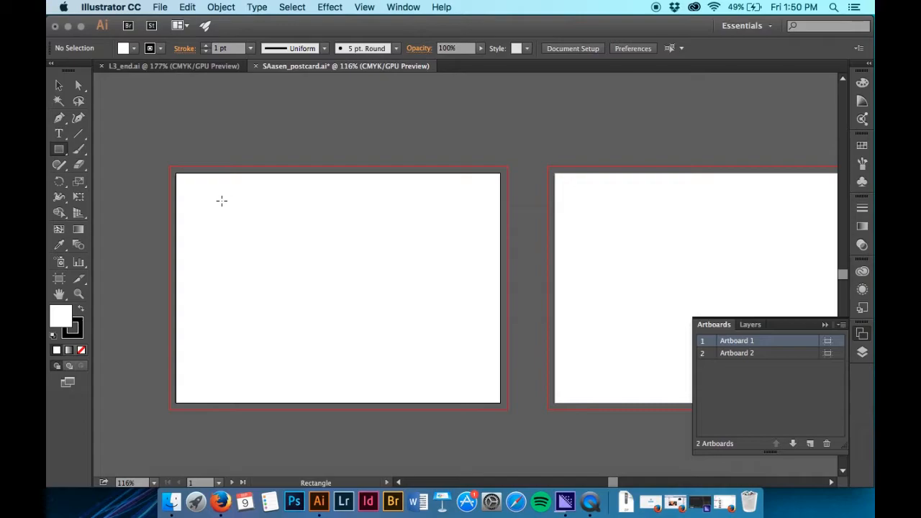
drag(239, 219, 306, 259)
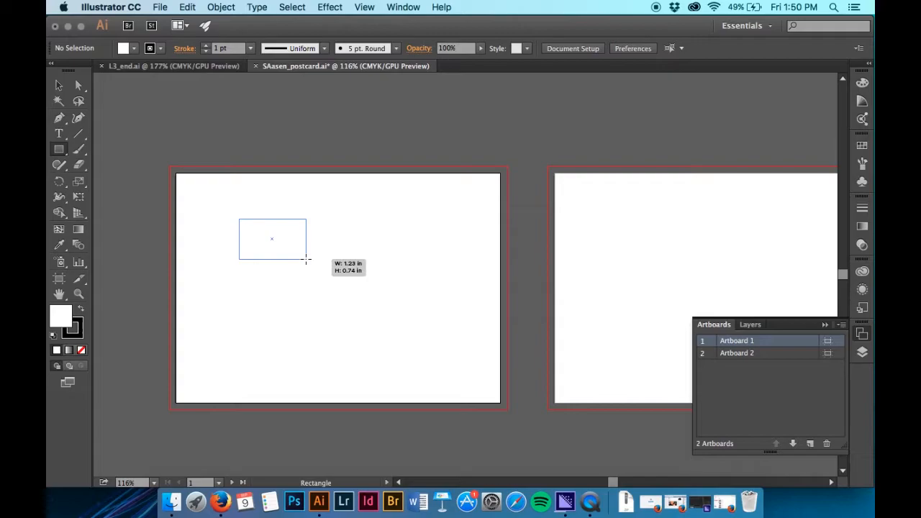
drag(306, 260, 306, 301)
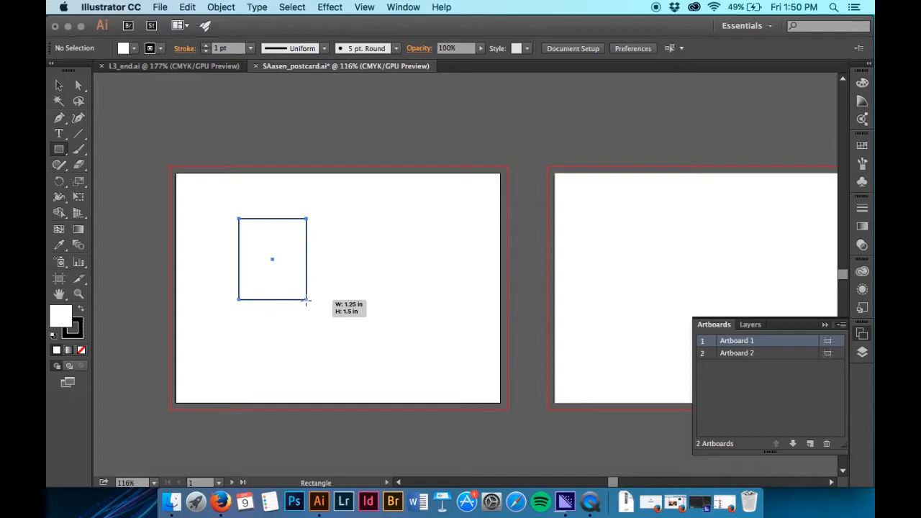
drag(306, 303, 308, 303)
key(v)
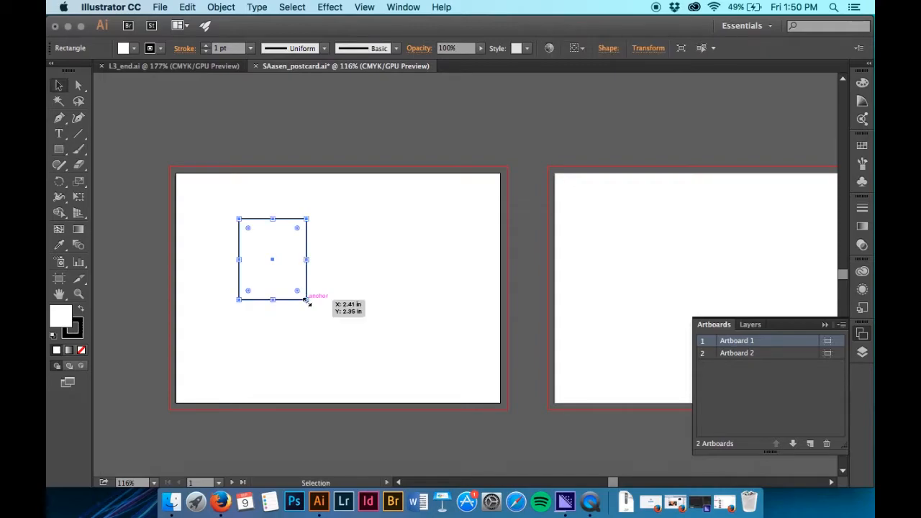
drag(293, 274, 324, 303)
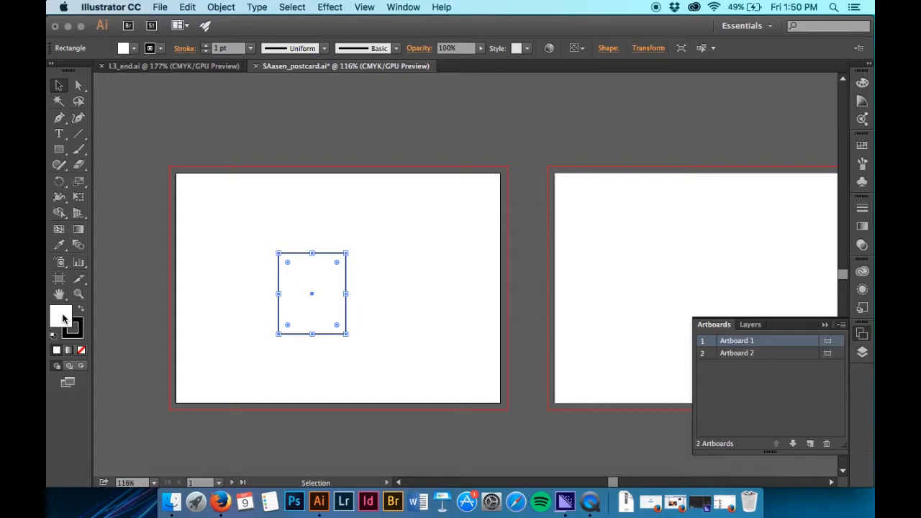
drag(310, 284, 261, 295)
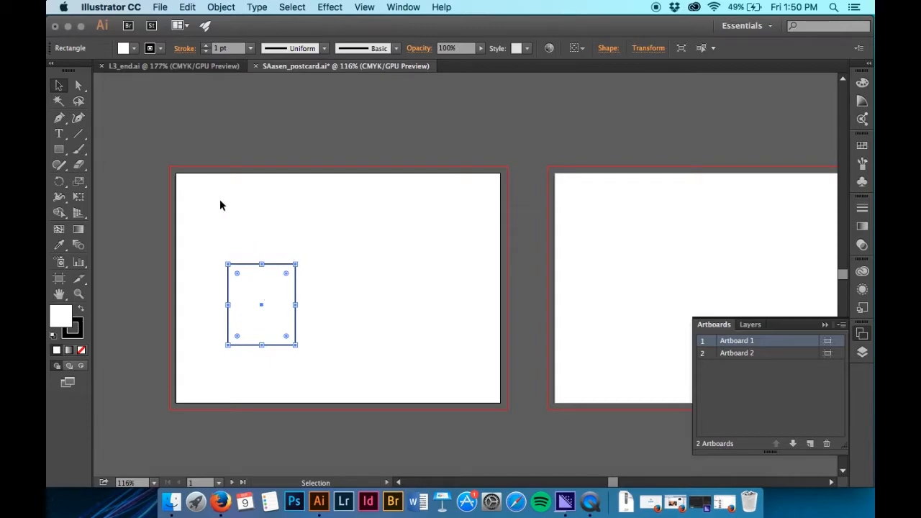
Create a second rectangle on Artboard 1 with an exact width of 1.25 in and height of 1.5 in.
key(m)
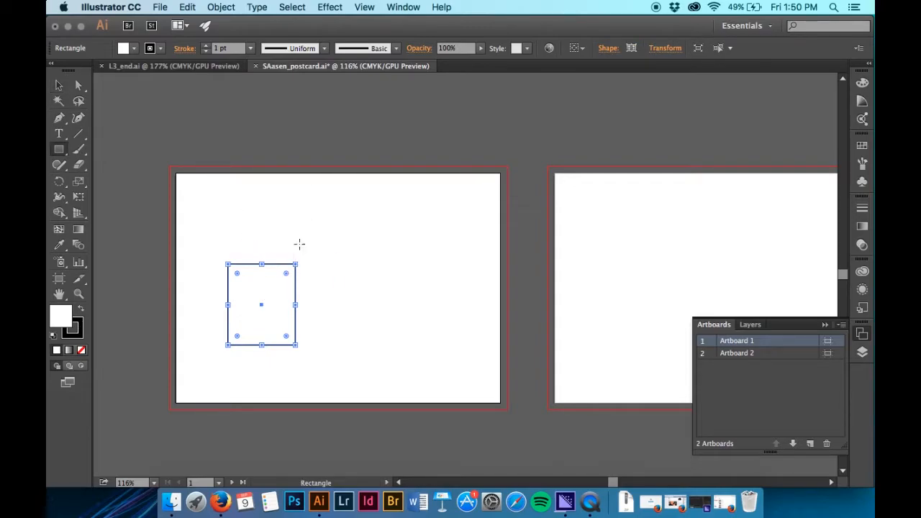
click(342, 233)
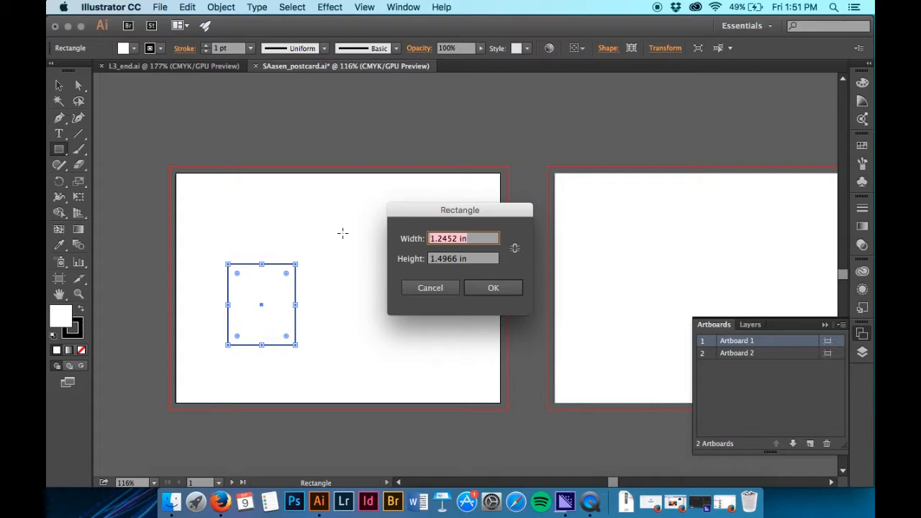
text(1)
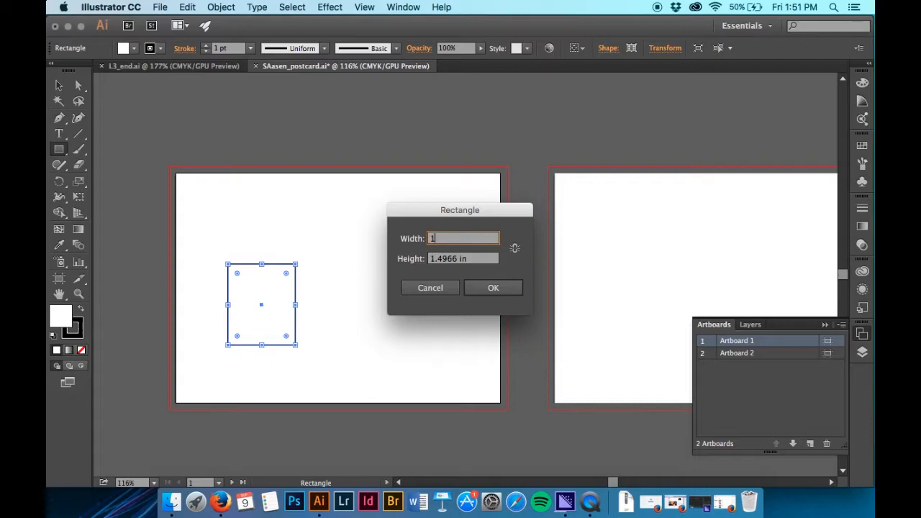
text(.25)
key(Tab)
text(1.5)
click(490, 288)
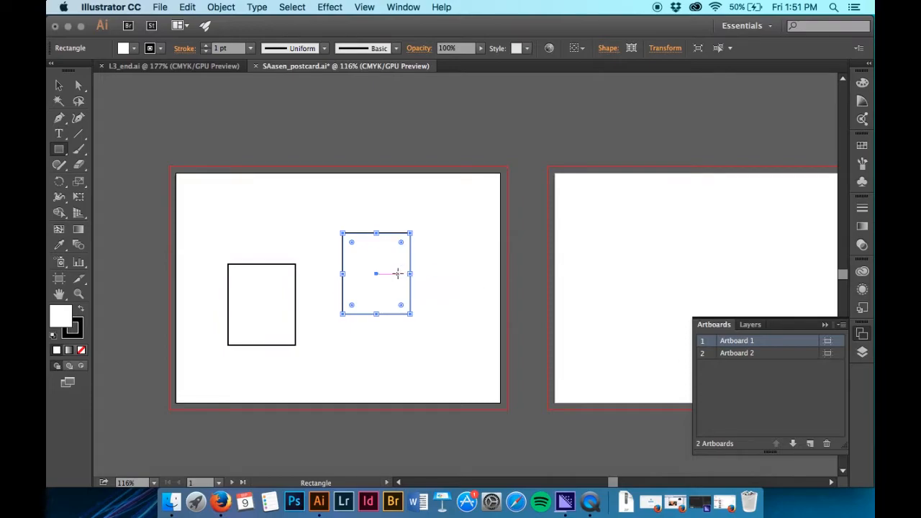
Stack the two rectangles one above the other, aligned to the horizontal centre of Artboard 1.
key(v)
drag(392, 275, 353, 307)
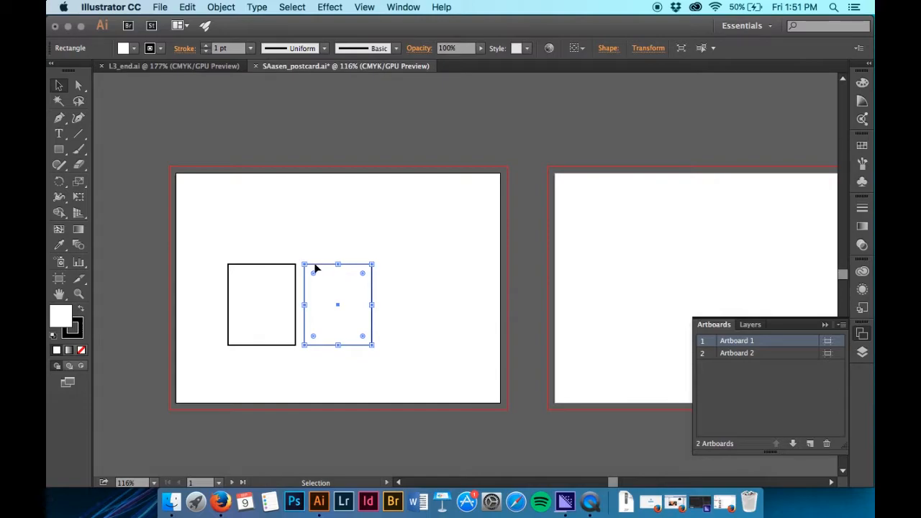
drag(270, 292, 345, 202)
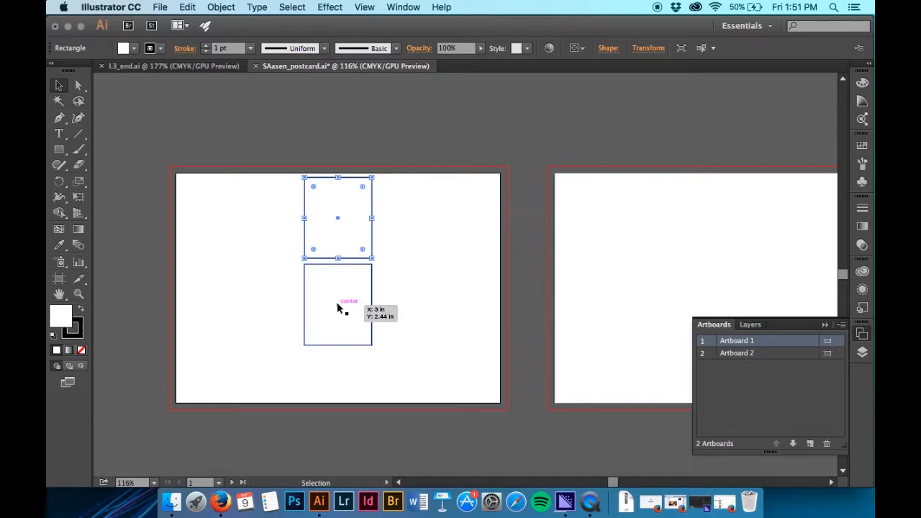
drag(336, 306, 338, 342)
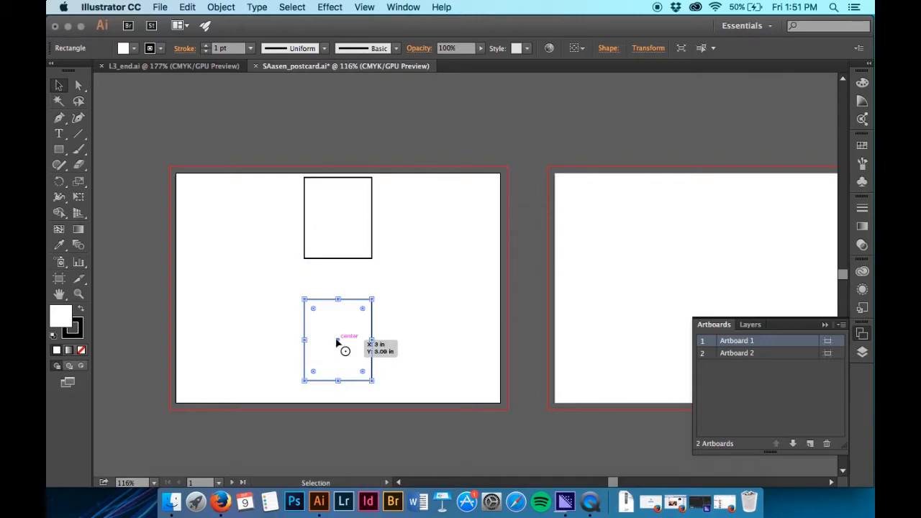
drag(343, 226, 344, 255)
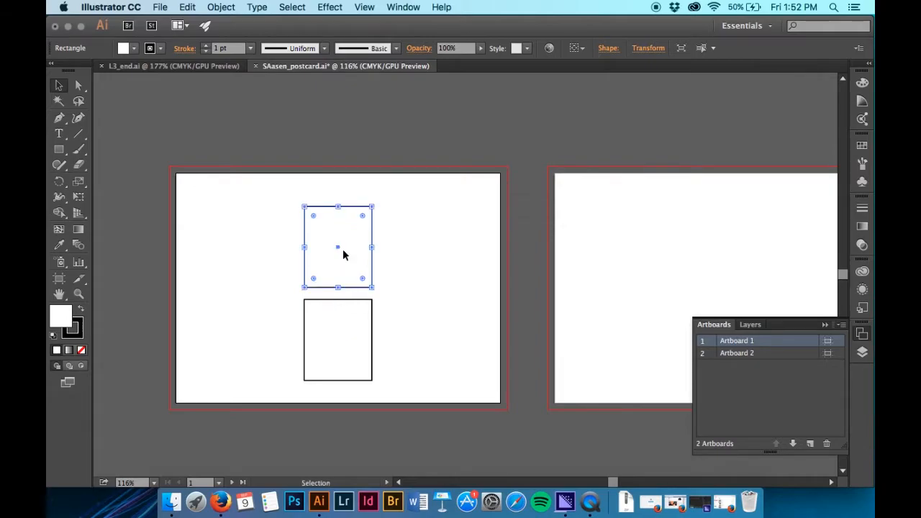
mouse_move(339, 324)
mouse_down()
mouse_move(323, 323)
mouse_move(336, 325)
mouse_up()
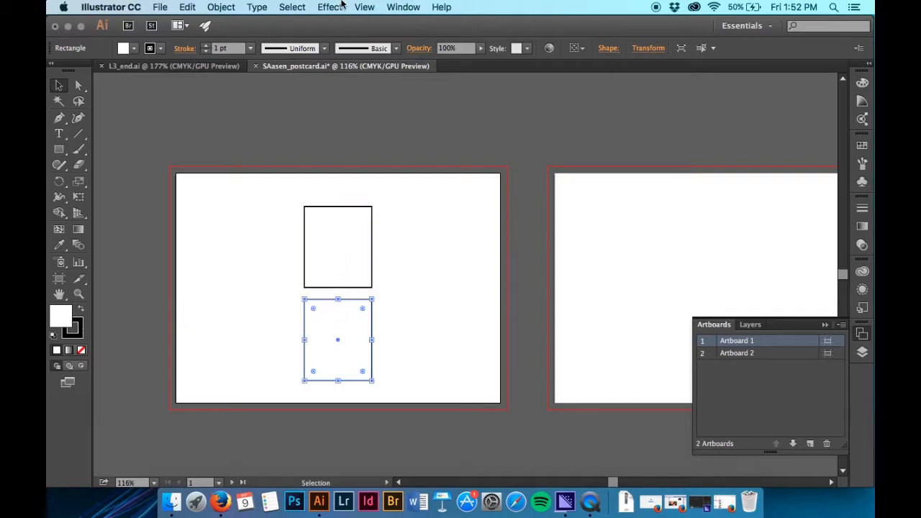
click(364, 7)
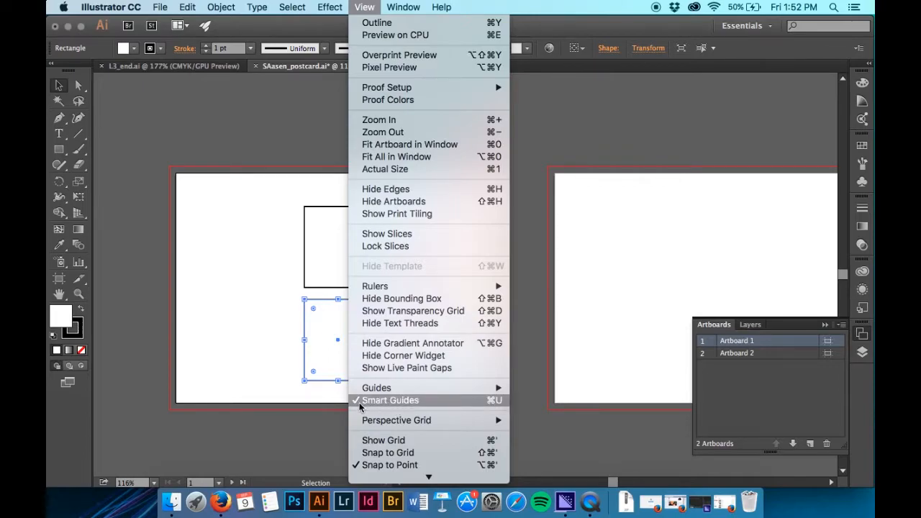
click(296, 420)
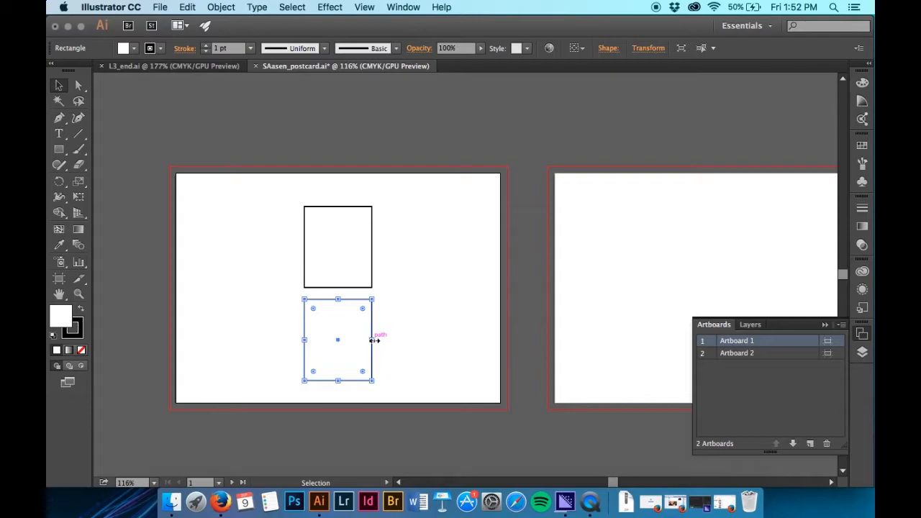
Narrow the lower rectangle symmetrically about its centre to a width of about 0.71 in.
drag(374, 340, 359, 341)
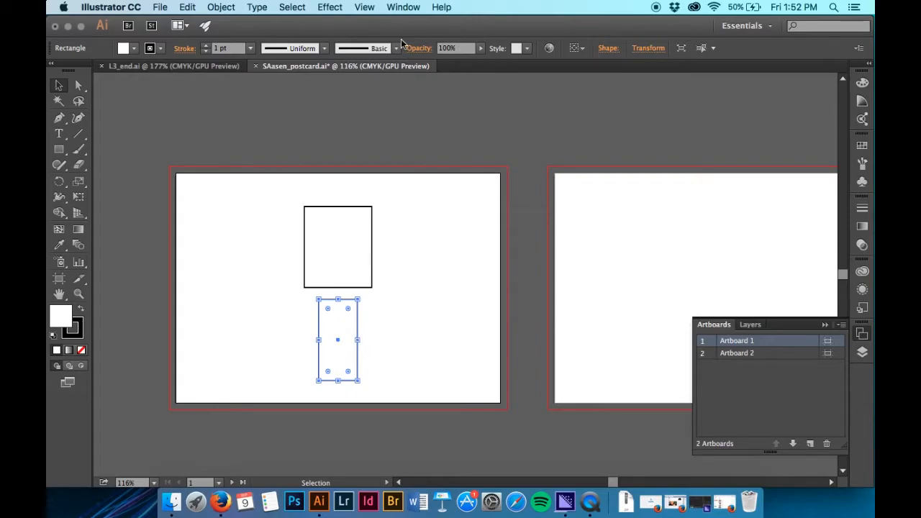
click(404, 7)
scroll(444, 427, down, 5)
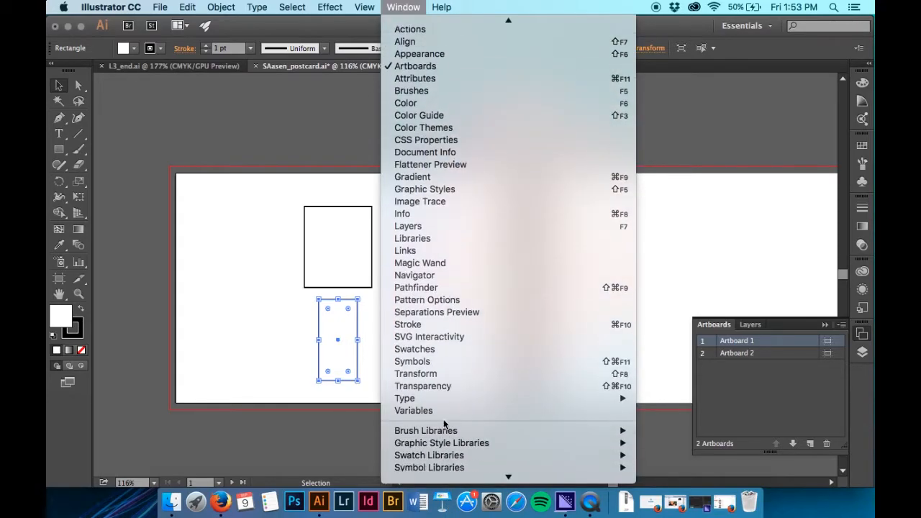
click(696, 84)
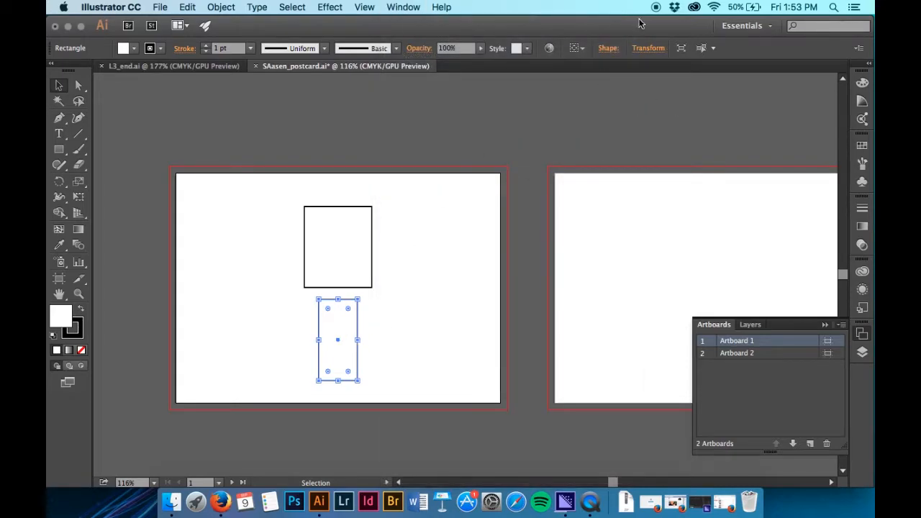
Set the lower rectangle's width to exactly 0.7 in and its height to 0.1 in.
click(648, 48)
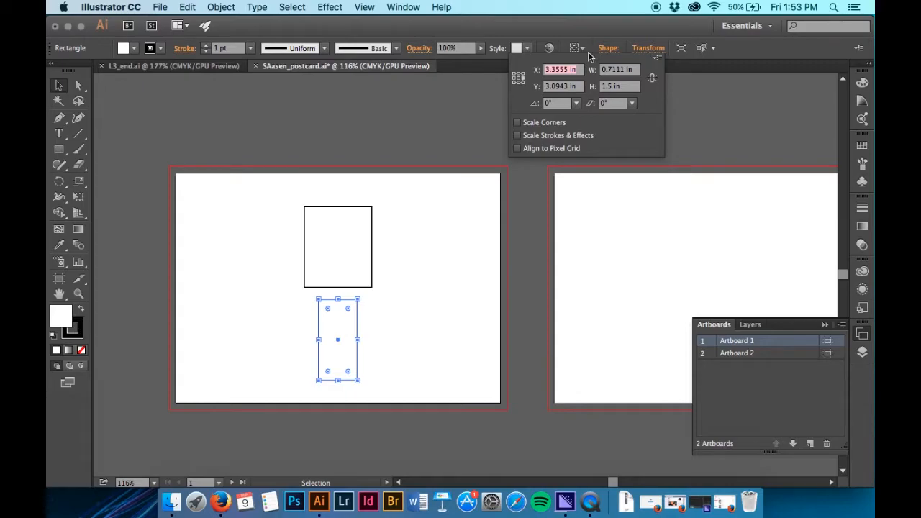
drag(627, 69, 614, 74)
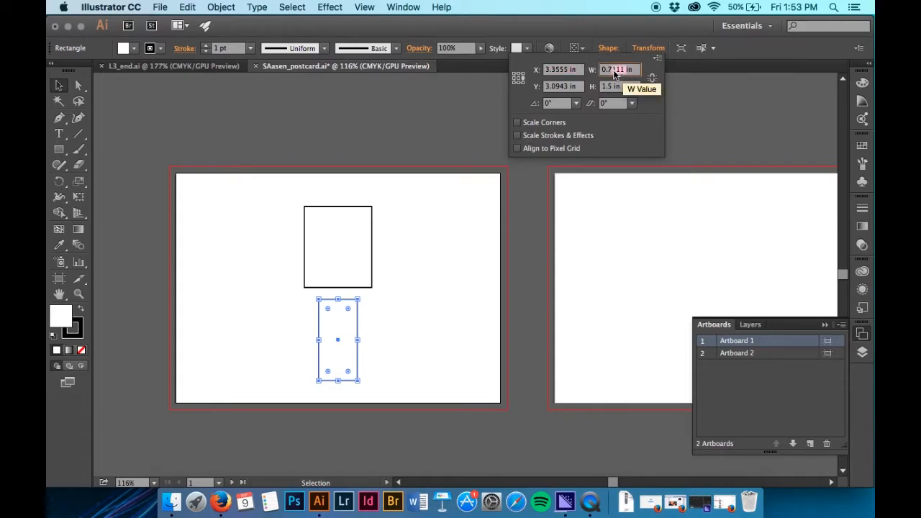
key(BackSpace)
key(Tab)
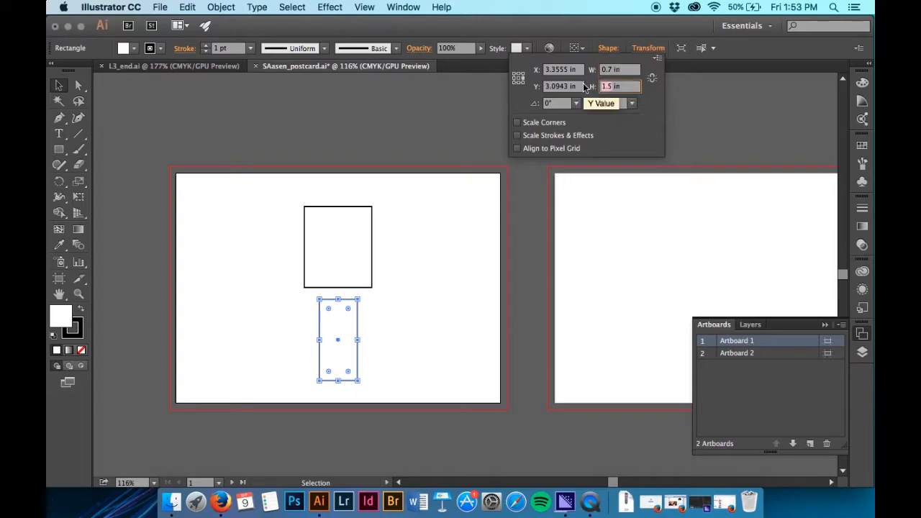
text(.1)
click(381, 355)
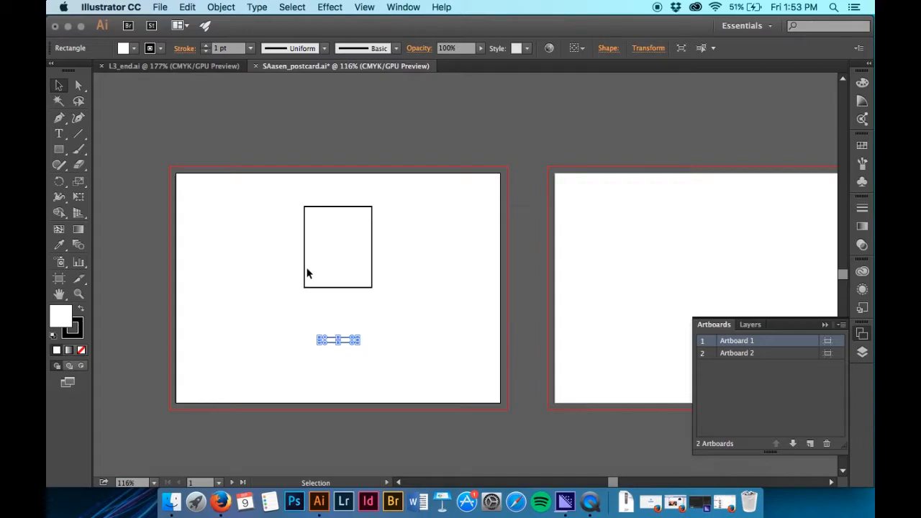
Round all four corners of the upper rectangle on Artboard 1 with a linked radius of 0.15 in.
click(342, 257)
key(super+equal)
key(super+equal)
key(super+equal)
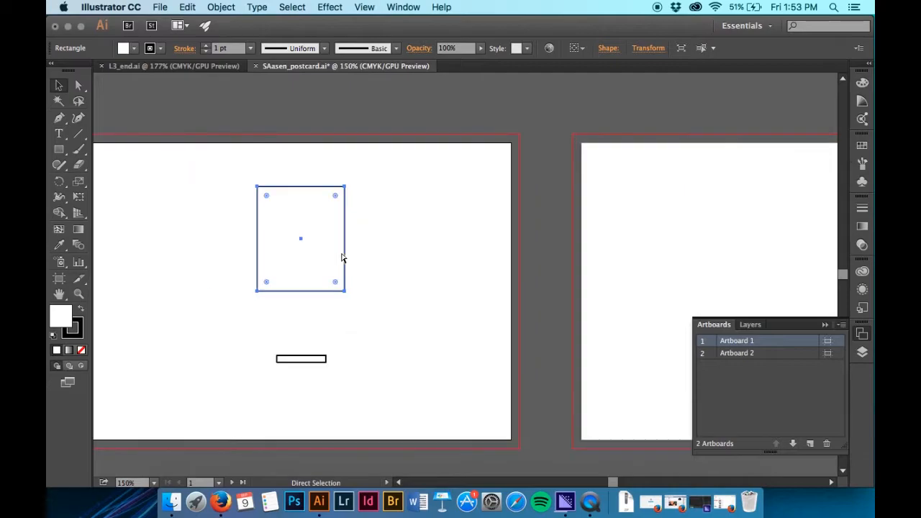
scroll(342, 257, left, 2)
scroll(342, 258, left, 5)
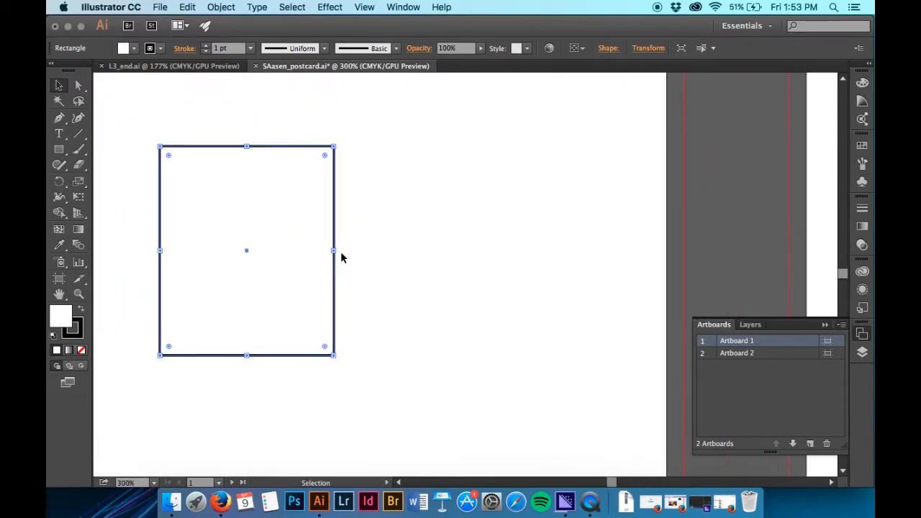
scroll(342, 257, down, 1)
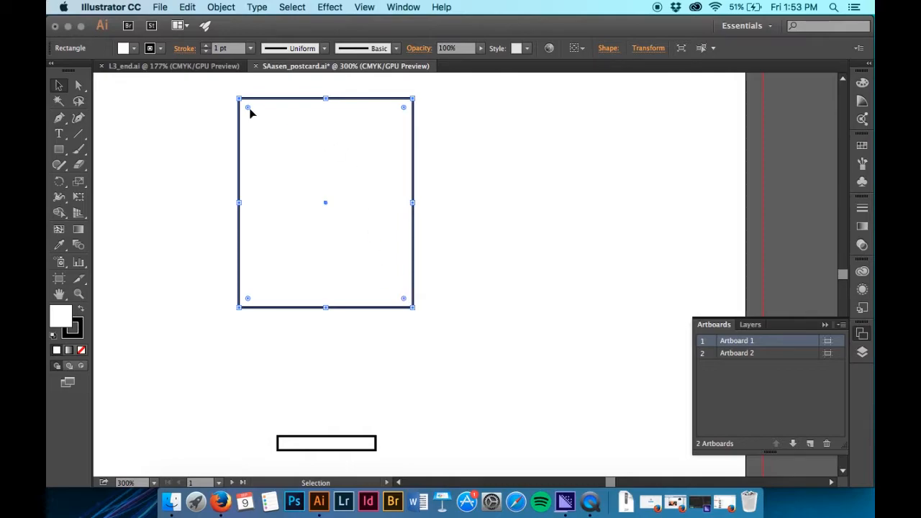
drag(248, 109, 227, 92)
key(shift+F8)
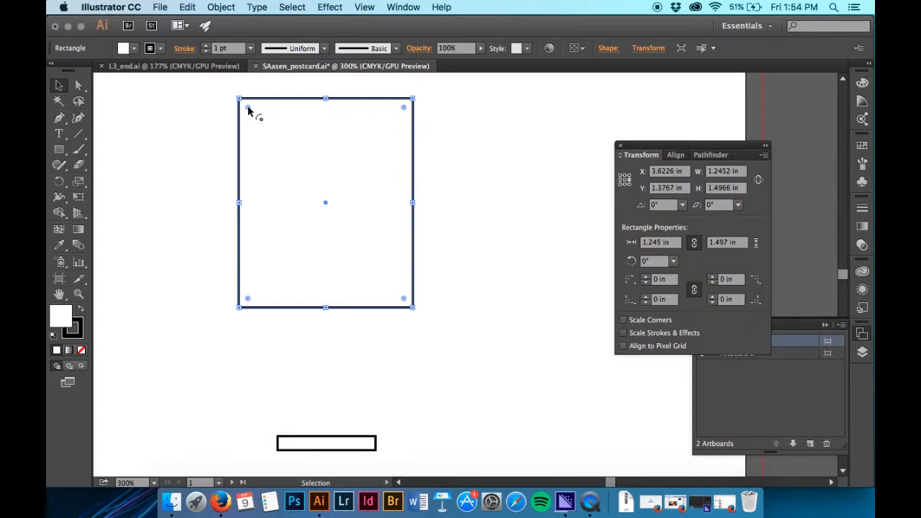
drag(689, 144, 502, 93)
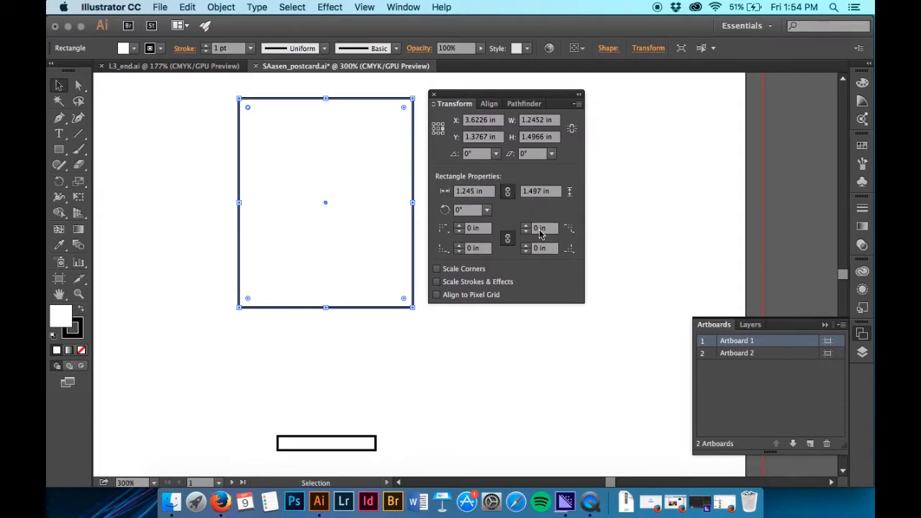
click(538, 229)
text(.15)
click(507, 239)
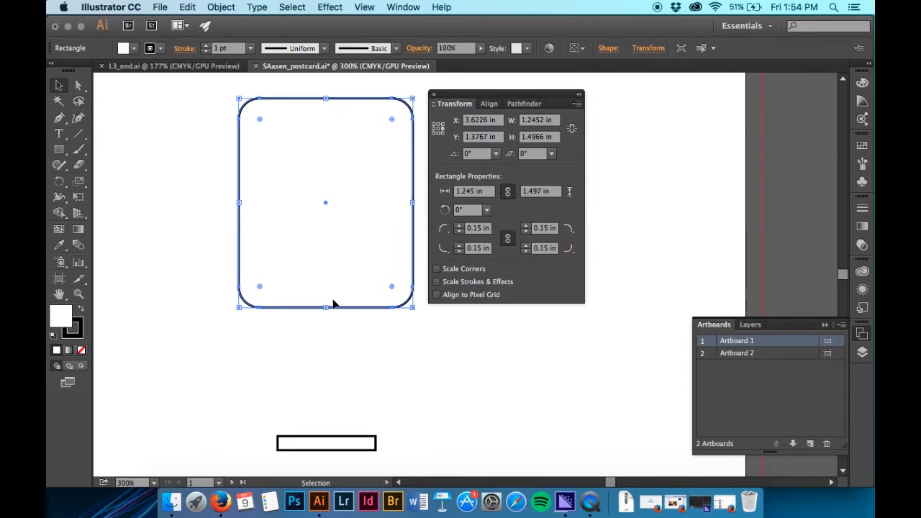
click(433, 95)
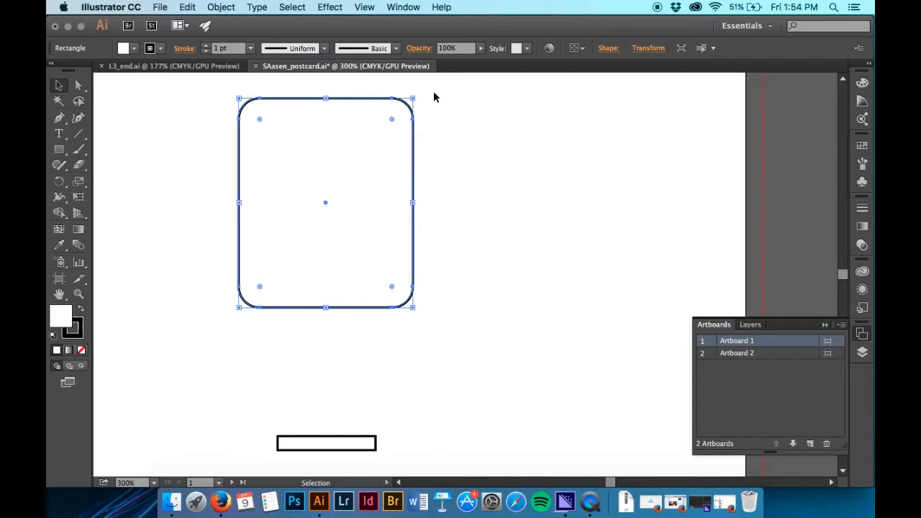
Square off the two upper corners of the rounded rectangle individually by setting each corner radius to 0 in.
double_click(260, 120)
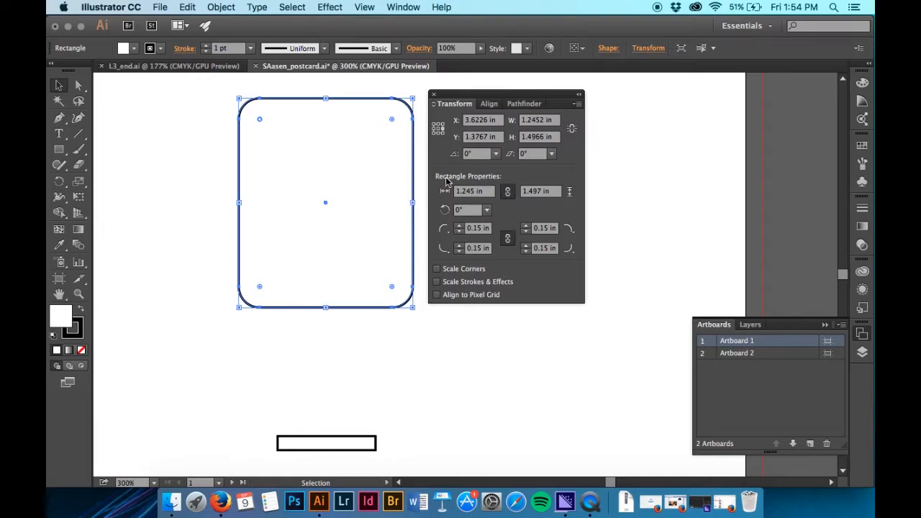
click(433, 94)
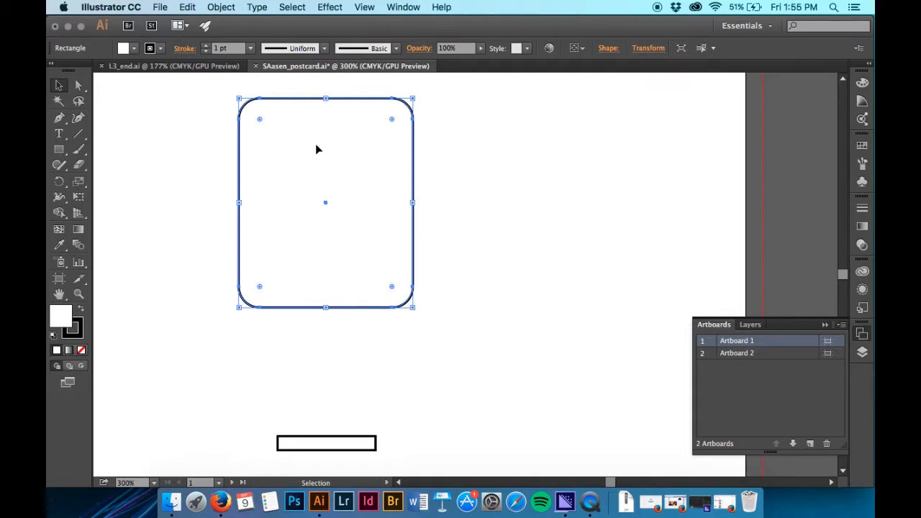
key(a)
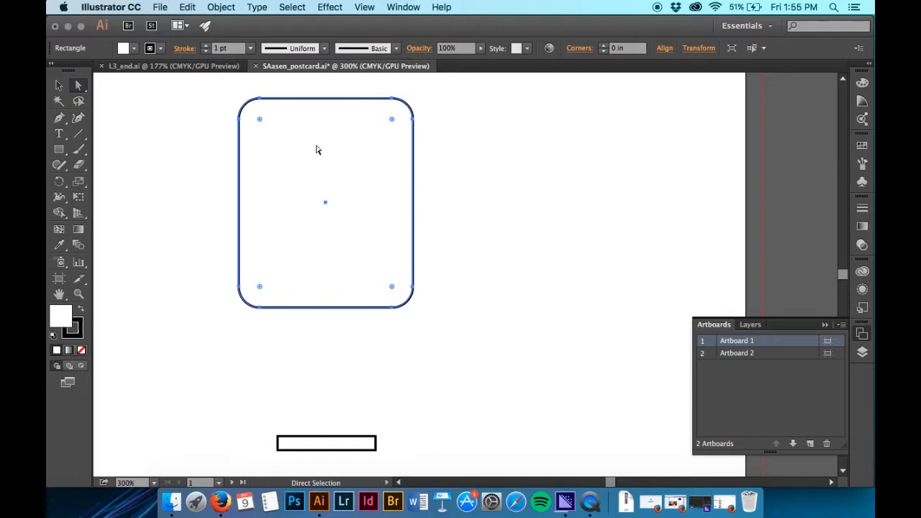
double_click(260, 123)
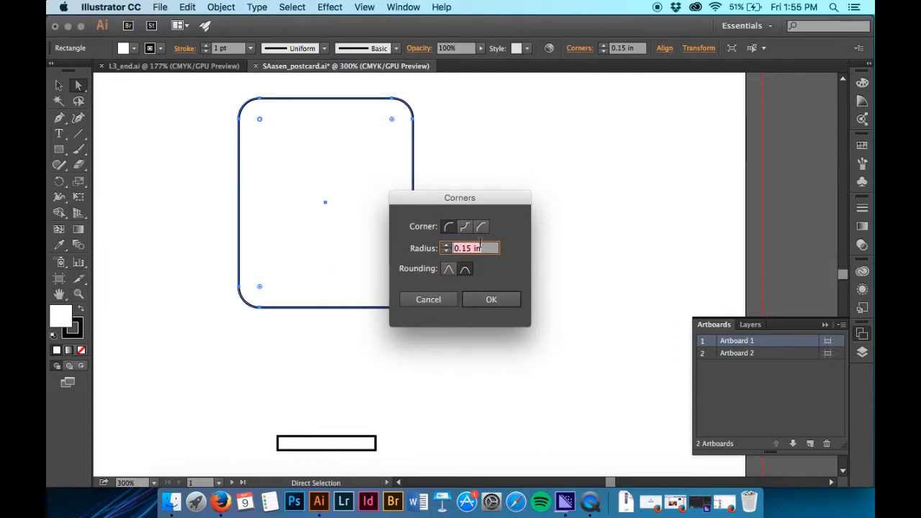
text(0)
click(503, 301)
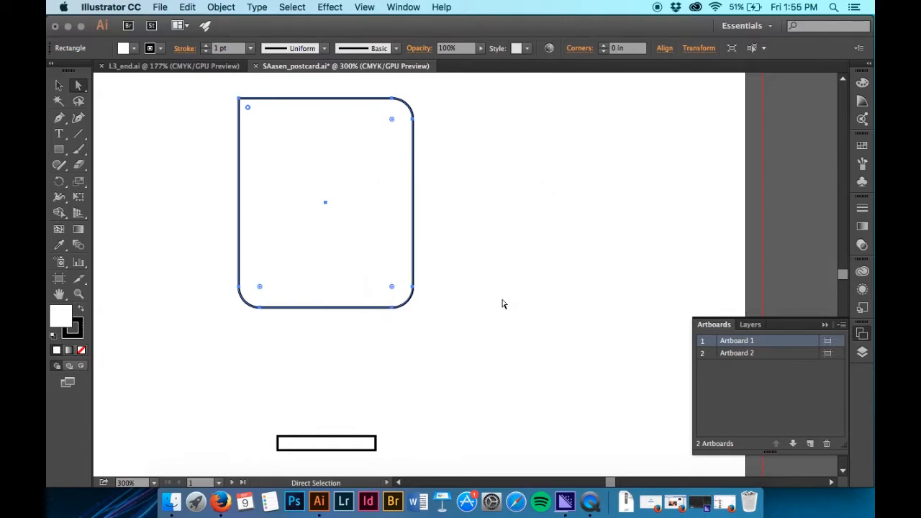
double_click(393, 120)
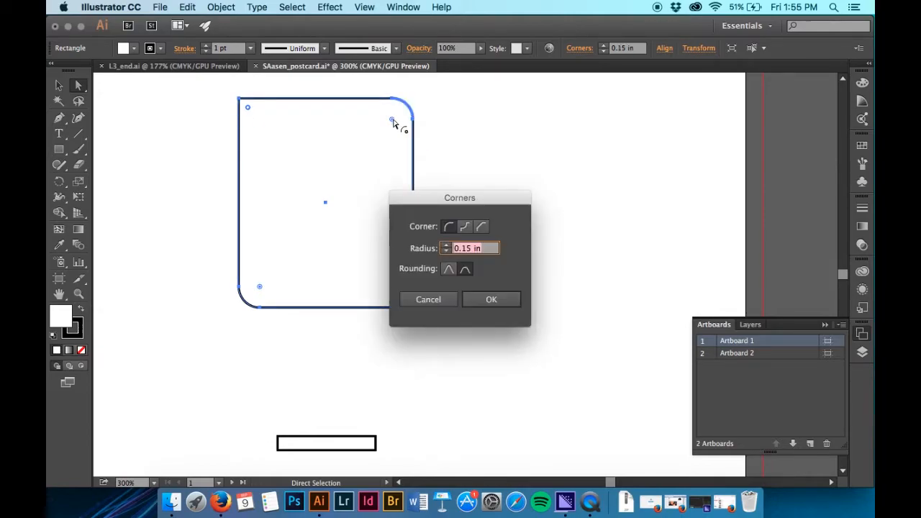
text(0)
key(Return)
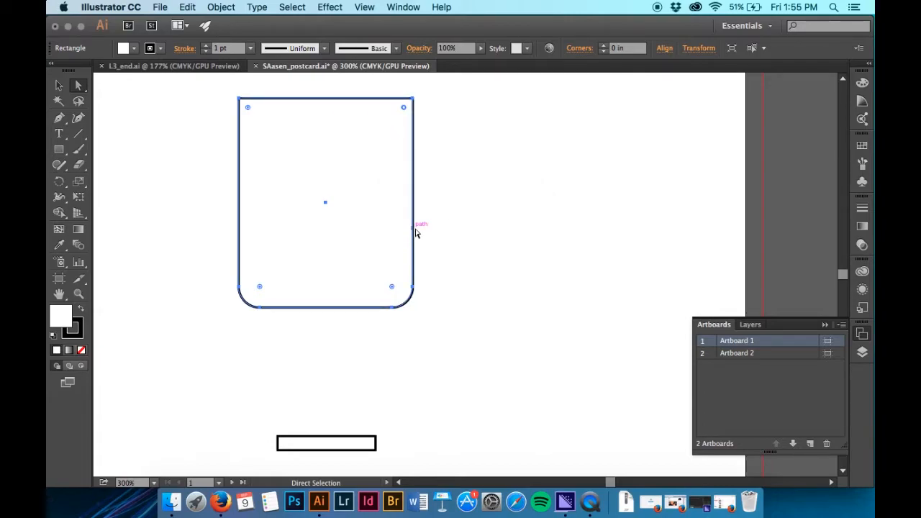
Fill the partly rounded shape with black and move it down and to the right, nearer the small rectangle.
key(v)
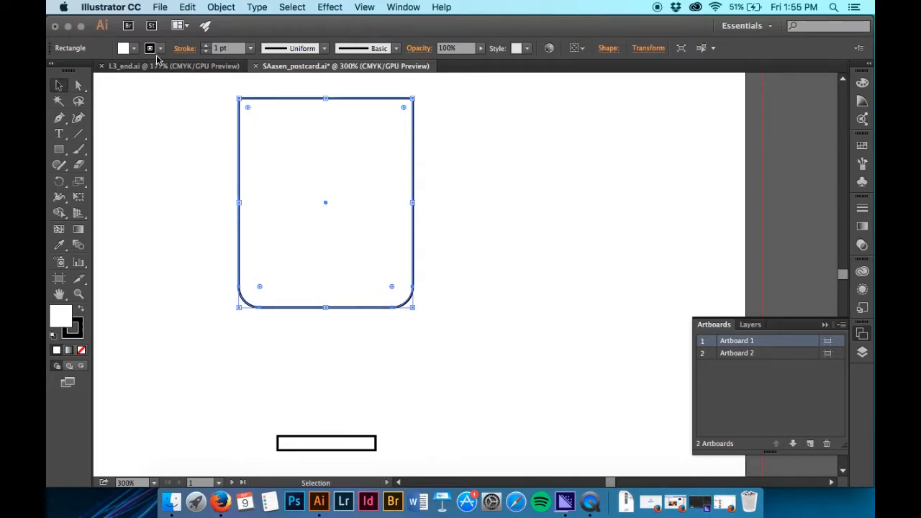
click(133, 50)
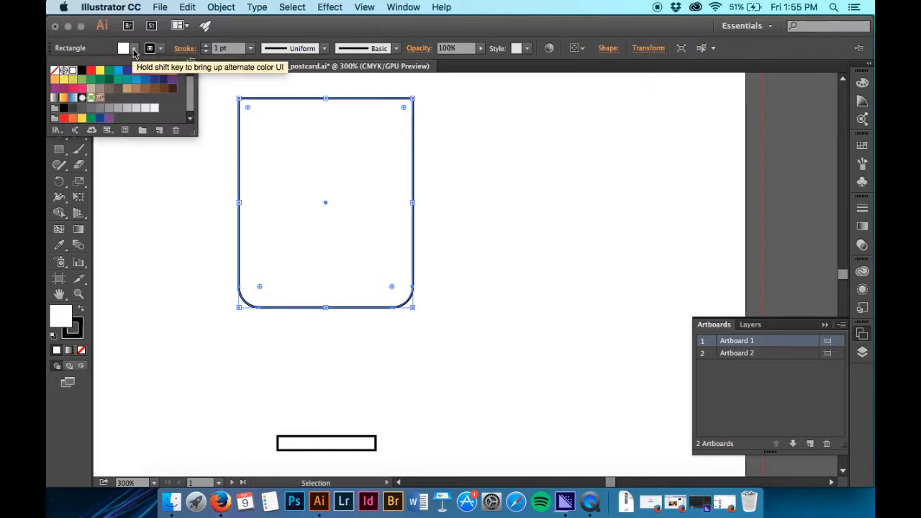
click(133, 49)
click(133, 49)
click(81, 70)
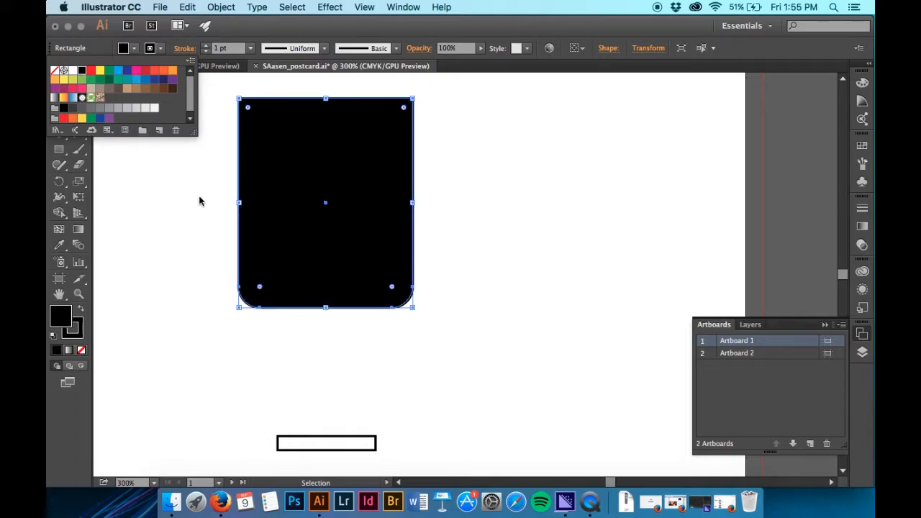
click(563, 296)
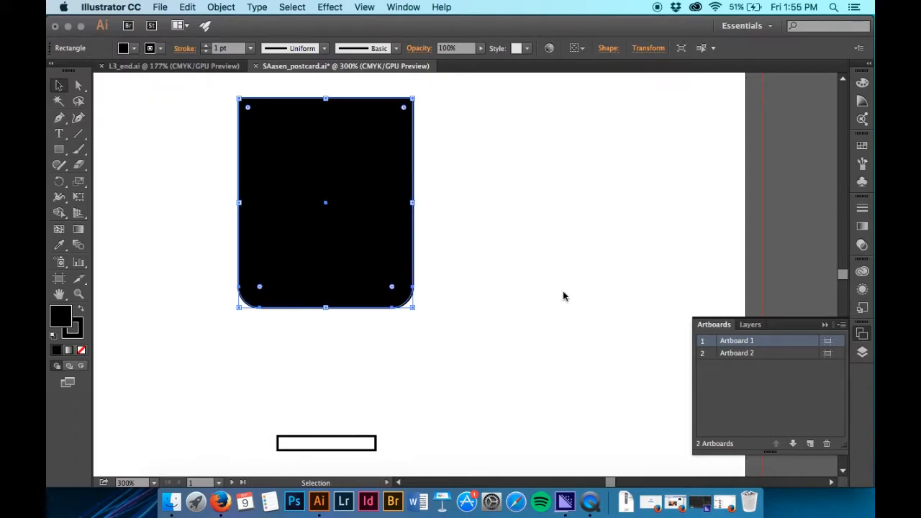
drag(382, 231, 455, 328)
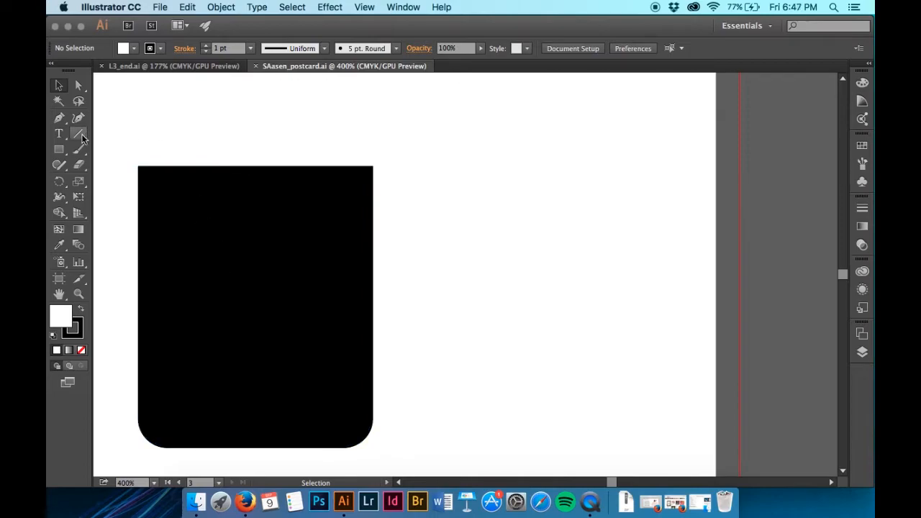
Activate the Rounded Rectangle tool and set the fill colour for new shapes to black.
click(60, 150)
click(64, 154)
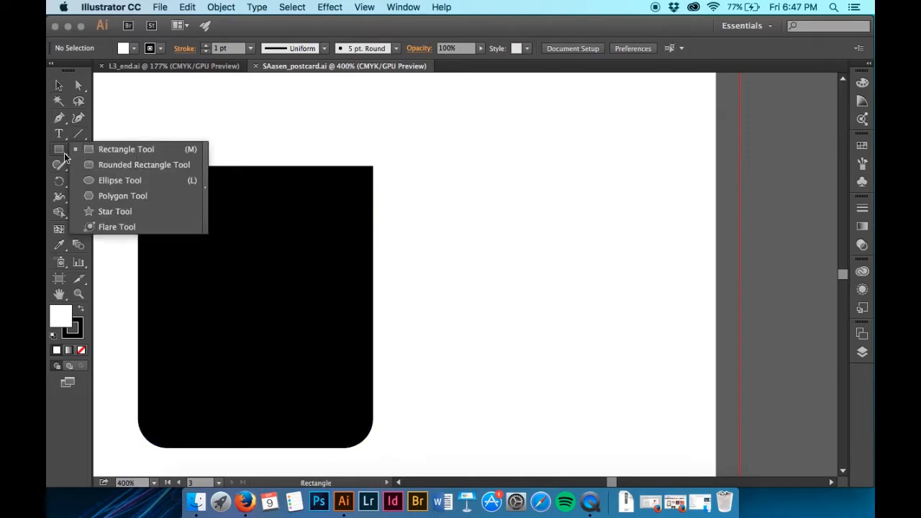
click(104, 165)
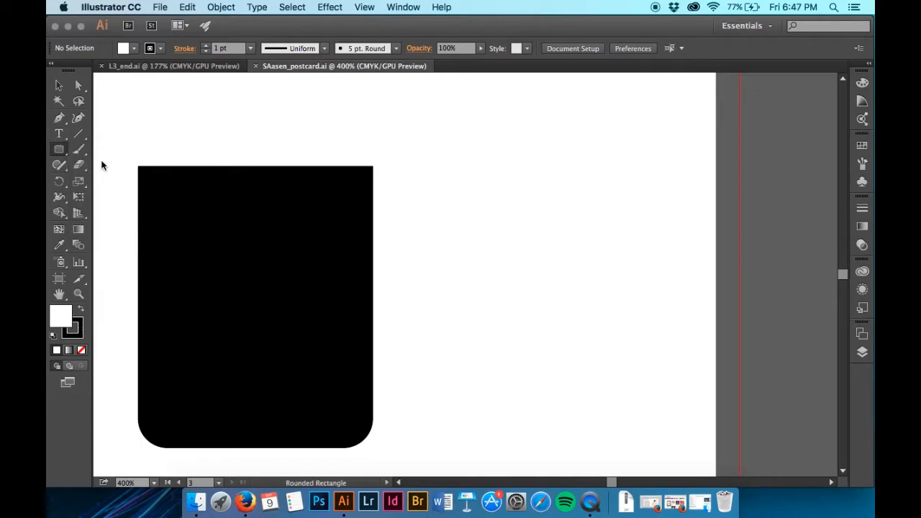
click(134, 48)
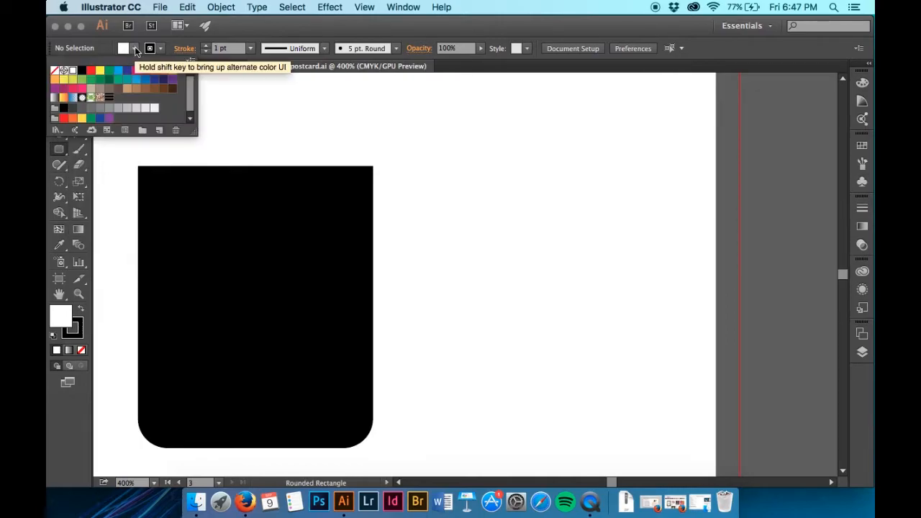
click(81, 71)
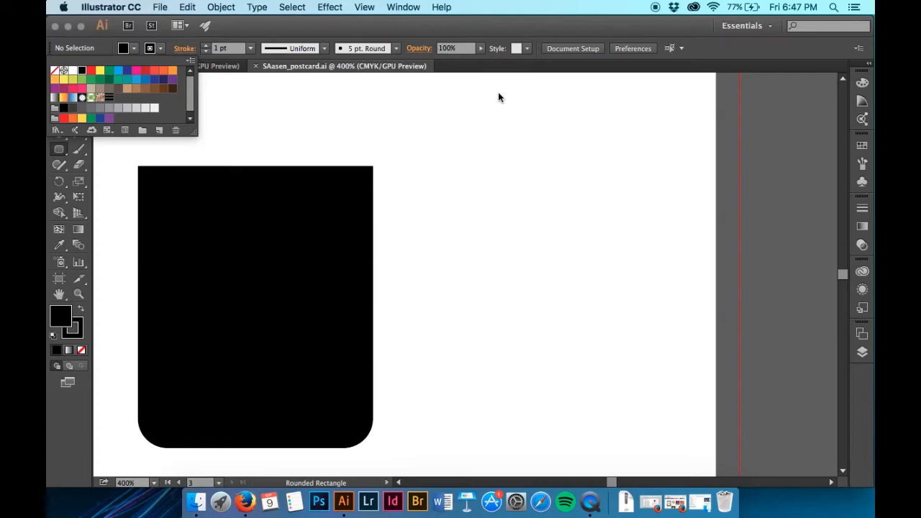
click(439, 106)
Try drawing a rounded rectangle about 1.1 in wide and 2.87 in tall to the right of the black shape, and delete it.
scroll(439, 105, right, 3)
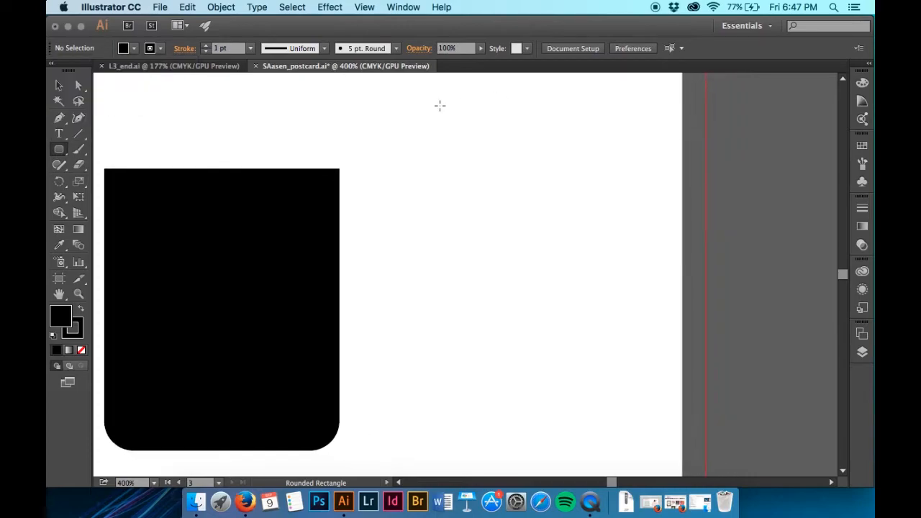
scroll(439, 105, right, 2)
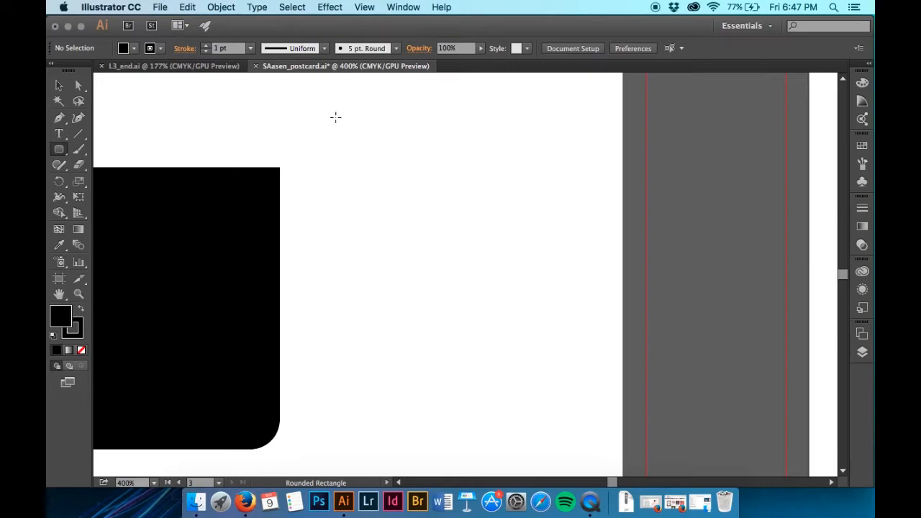
drag(328, 113, 534, 181)
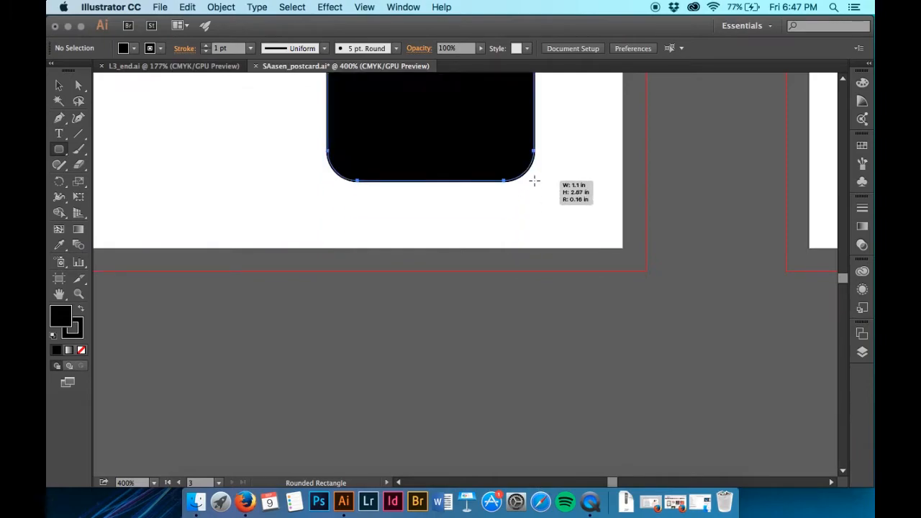
key(super+minus)
key(super+minus)
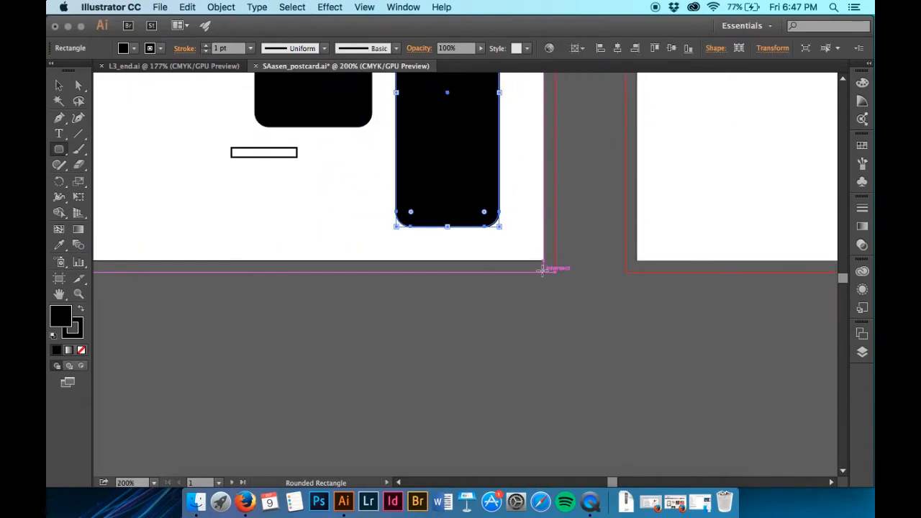
scroll(545, 268, up, 5)
key(v)
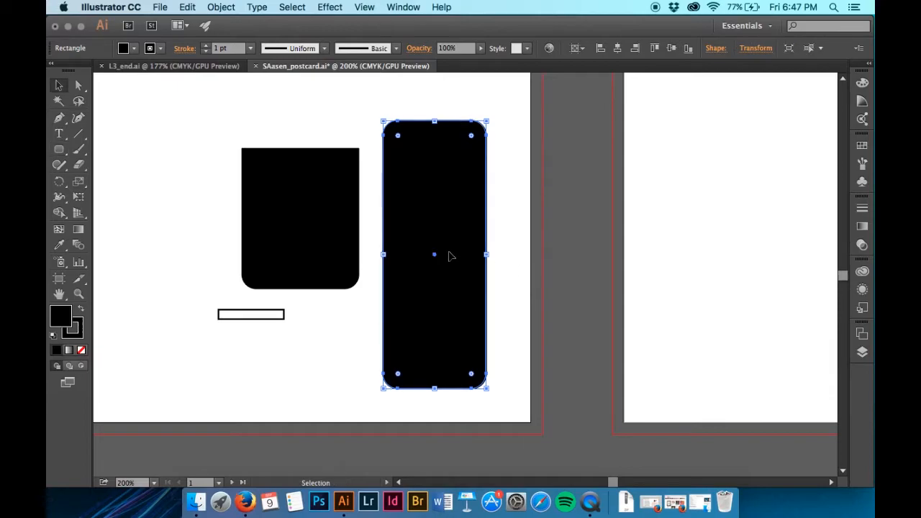
key(Delete)
scroll(448, 256, up, 3)
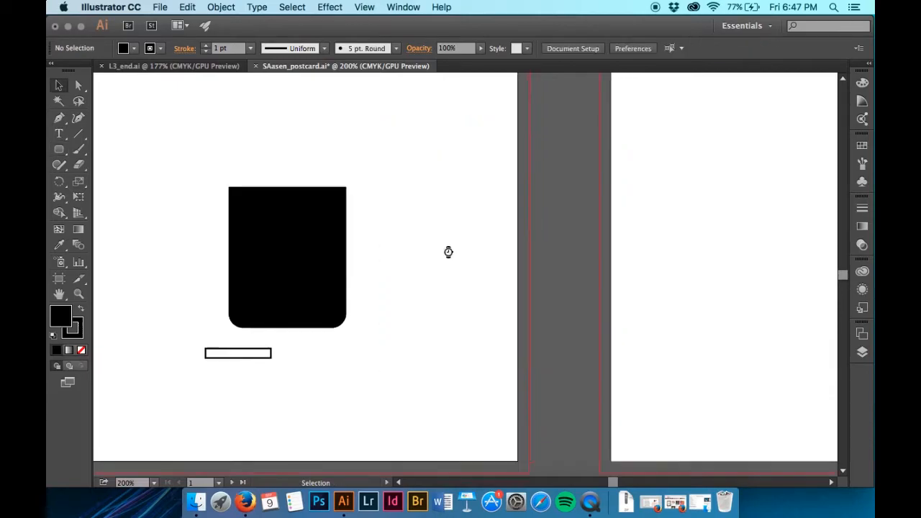
Show the rulers around the blank area to the right of the black shape.
key(super+plus)
scroll(449, 256, right, 2)
scroll(448, 256, down, 1)
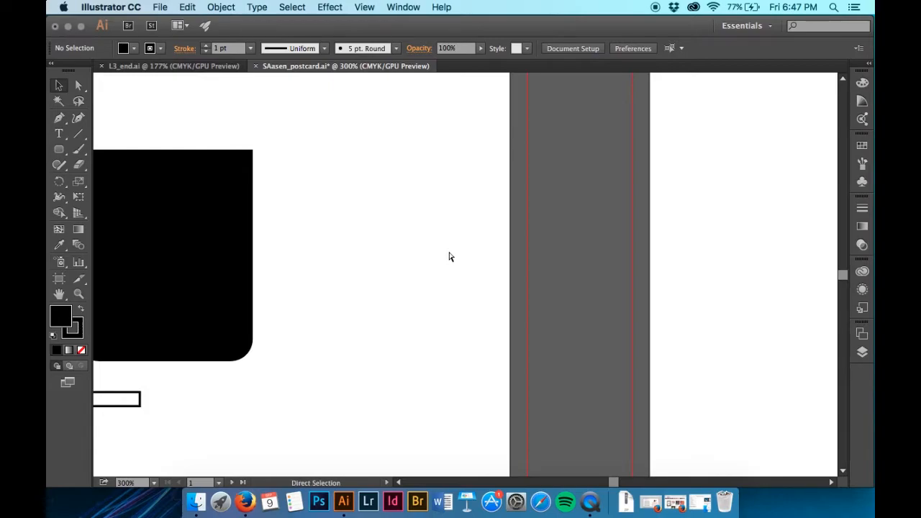
key(super+r)
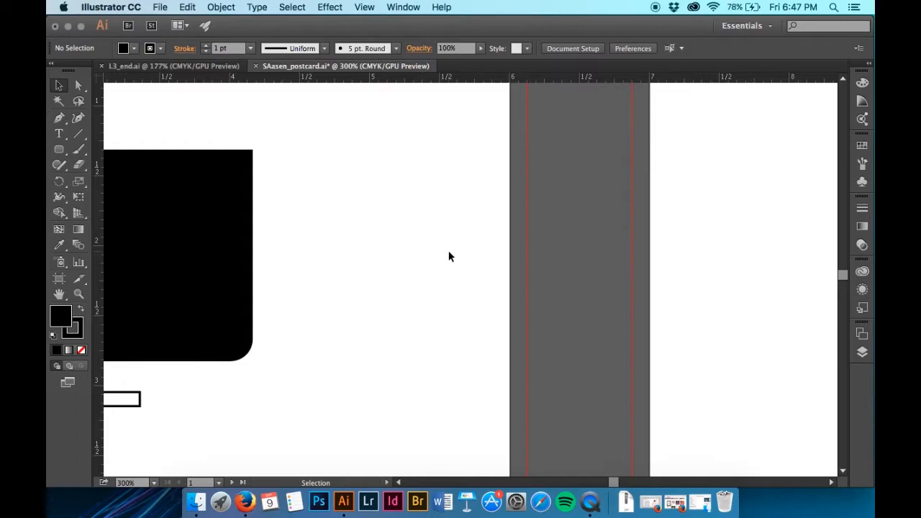
click(372, 6)
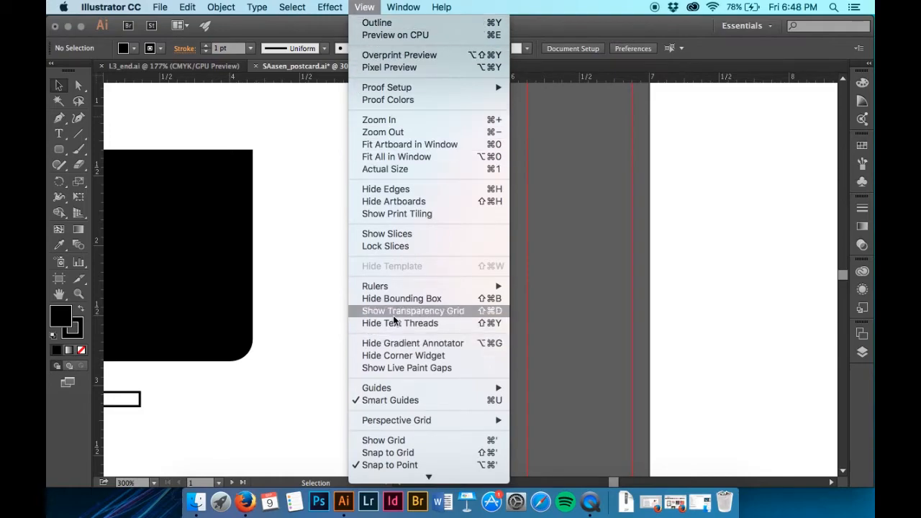
mouse_move(413, 287)
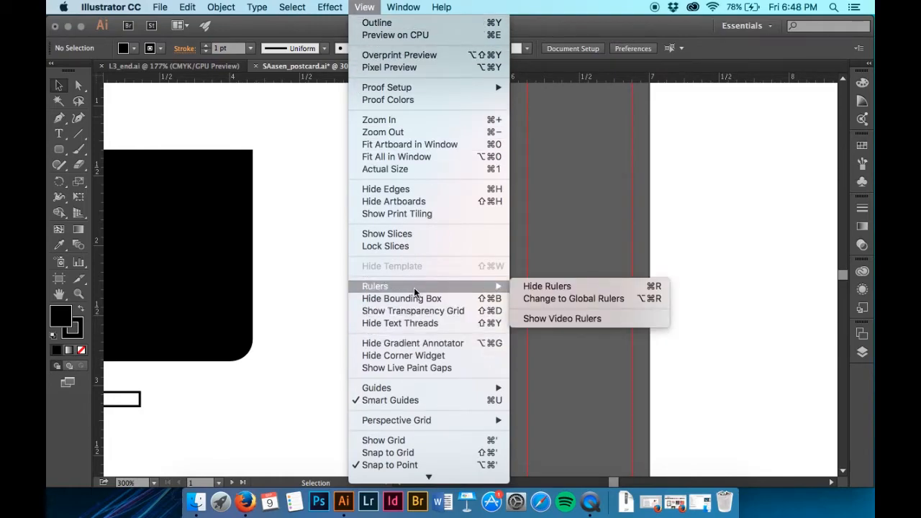
click(379, 7)
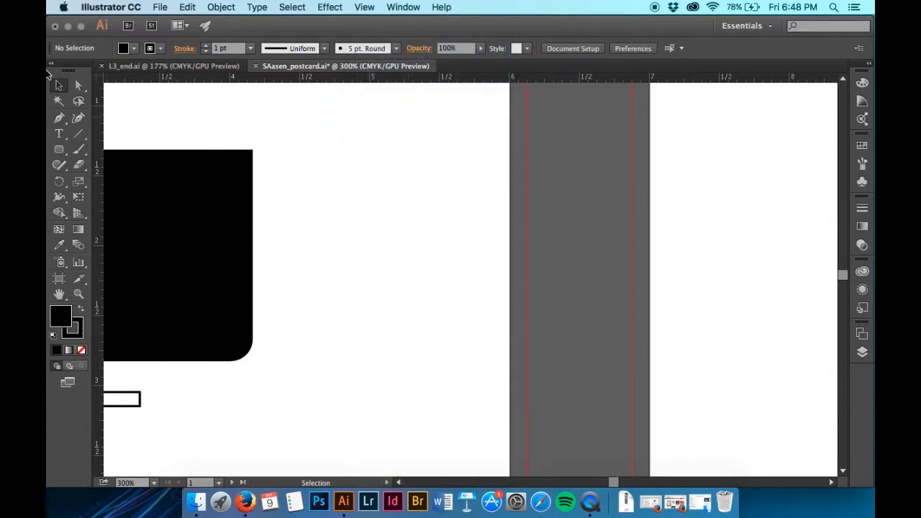
Draw a rounded rectangle about 1.1 in wide and 2 in tall with a 0.16 in corner radius, right of the black shape.
click(60, 146)
drag(288, 118, 442, 396)
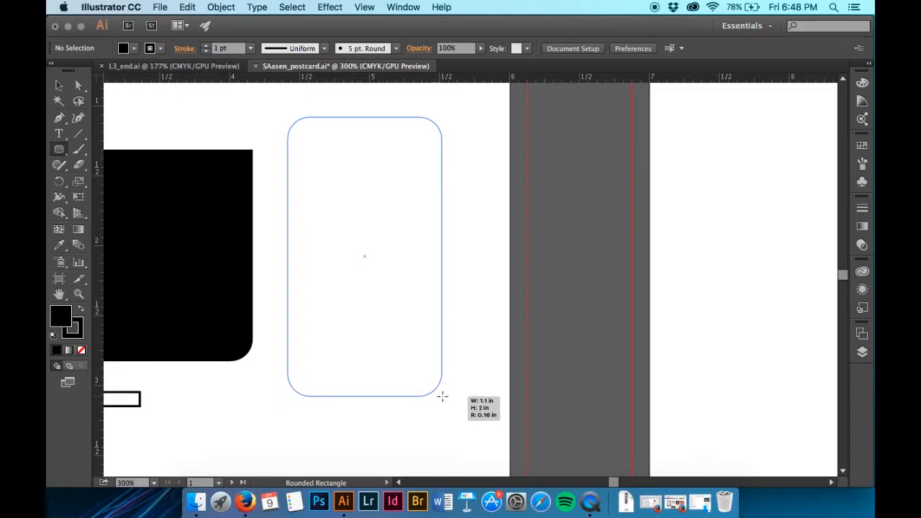
Reduce the corner radius of the rounded rectangle being drawn to 0.08 in and finish it about 1.1 in wide and 2 in tall.
key(Up)
key(Up)
key(Up)
key(Up)
drag(443, 395, 443, 395)
key(Down)
key(Down)
key(Down)
key(Down)
key(Down)
key(Down)
key(Down)
key(Down)
key(Down)
key(Down)
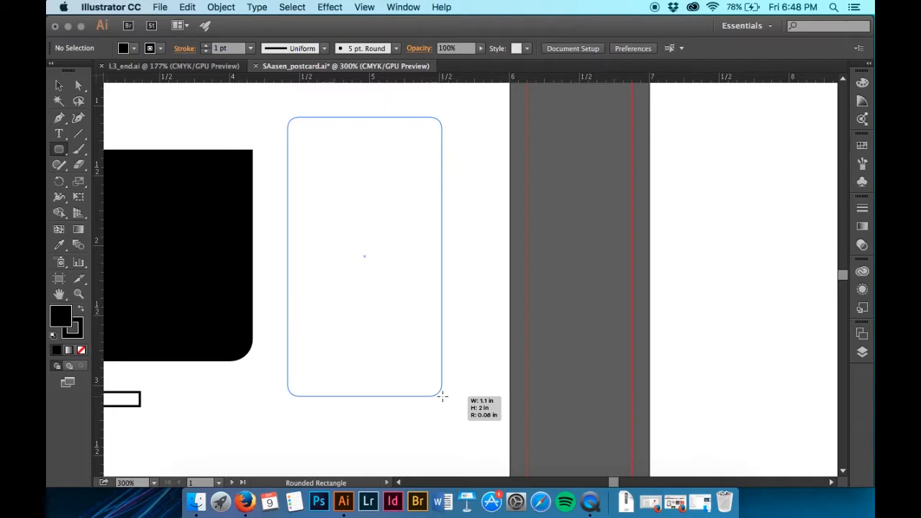
drag(442, 396, 442, 396)
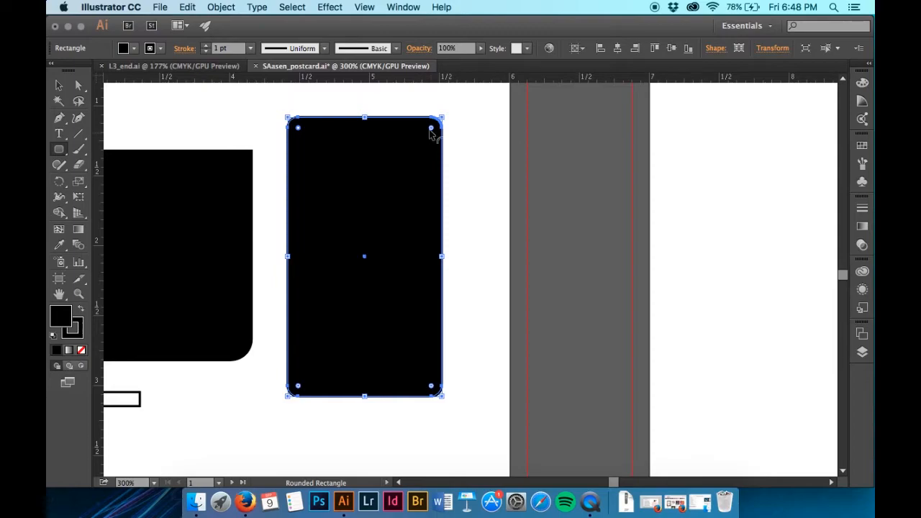
Tighten all corners of the new rectangle to about 0.05 in and check the shape in Outline view before returning to GPU Preview.
drag(430, 131, 435, 127)
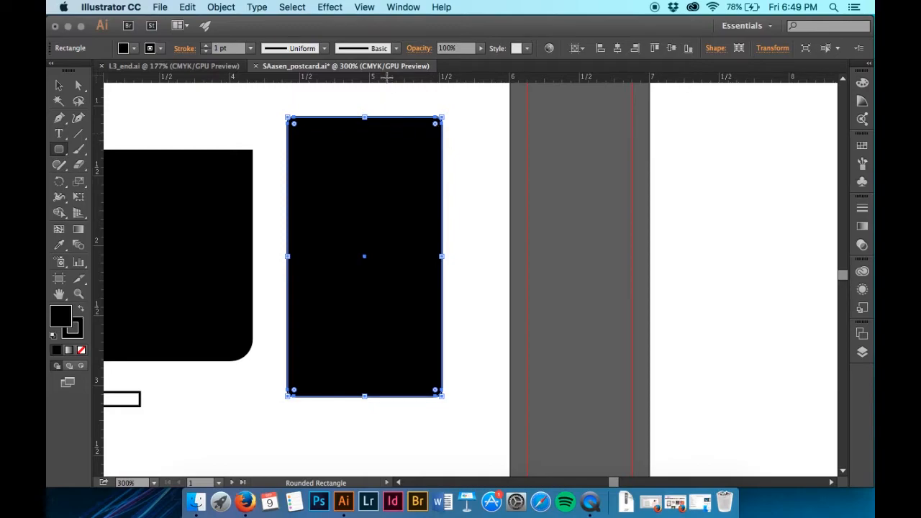
click(364, 6)
click(370, 22)
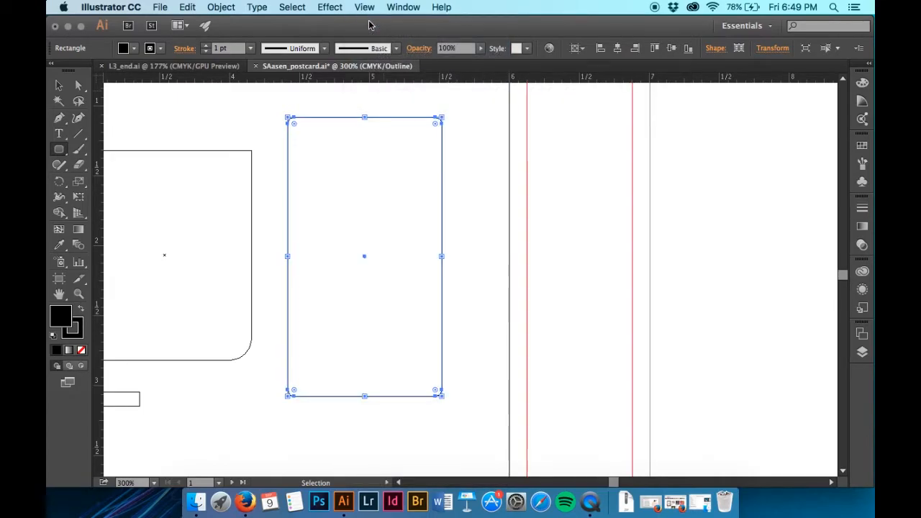
click(368, 13)
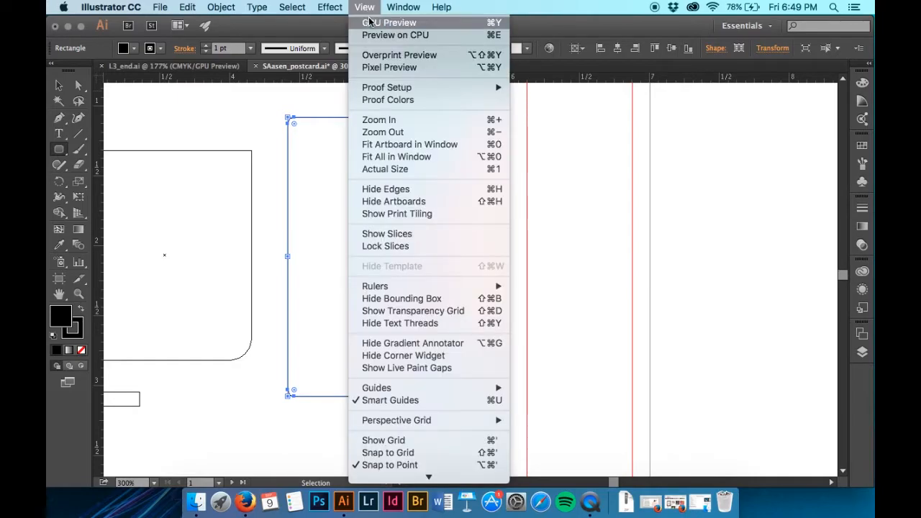
click(368, 21)
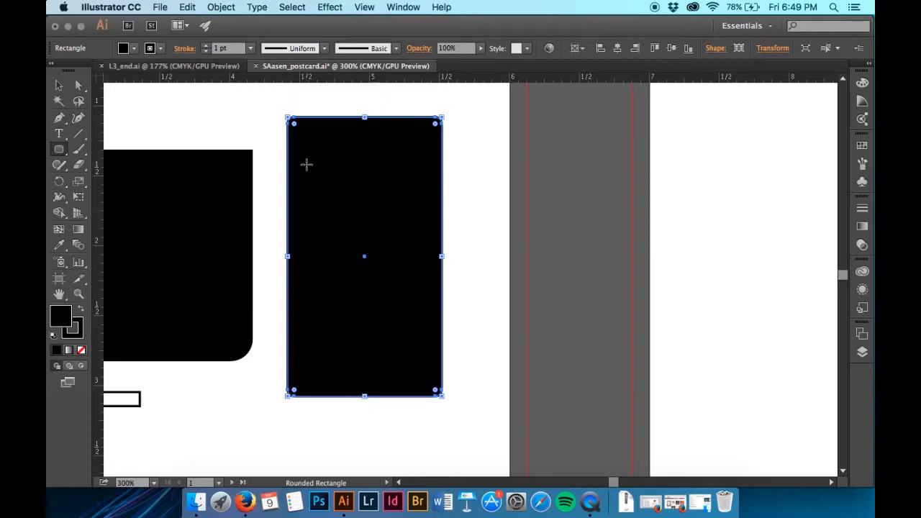
Try the Inverted Round corner type on the new rectangle's upper-left corner and change that corner to Chamfer in the shape properties.
click(58, 84)
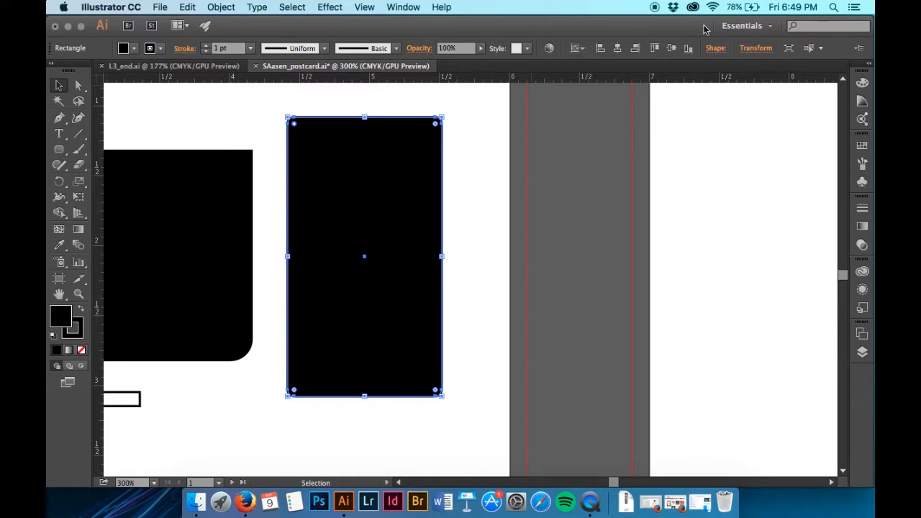
click(713, 49)
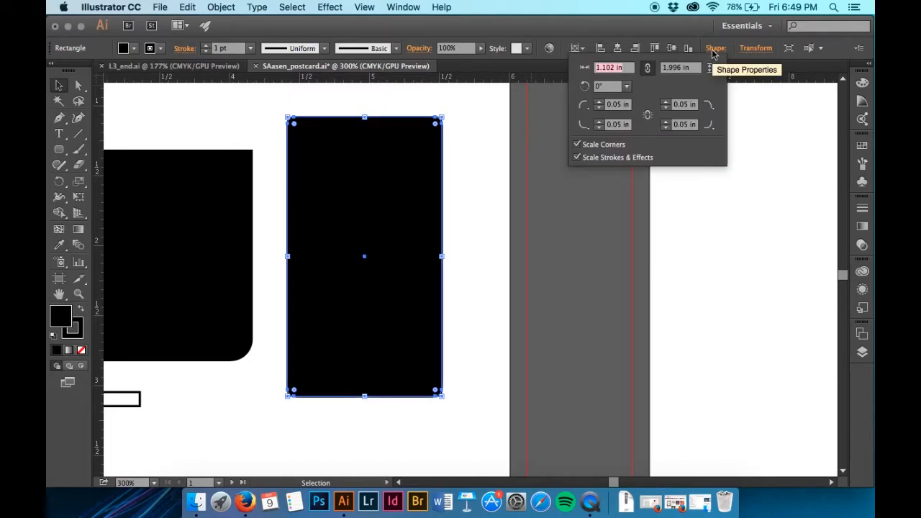
click(586, 108)
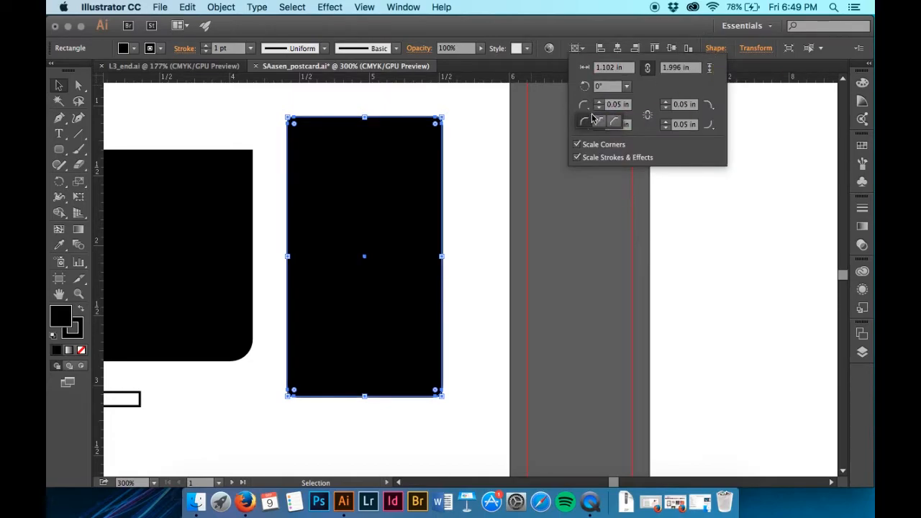
click(597, 123)
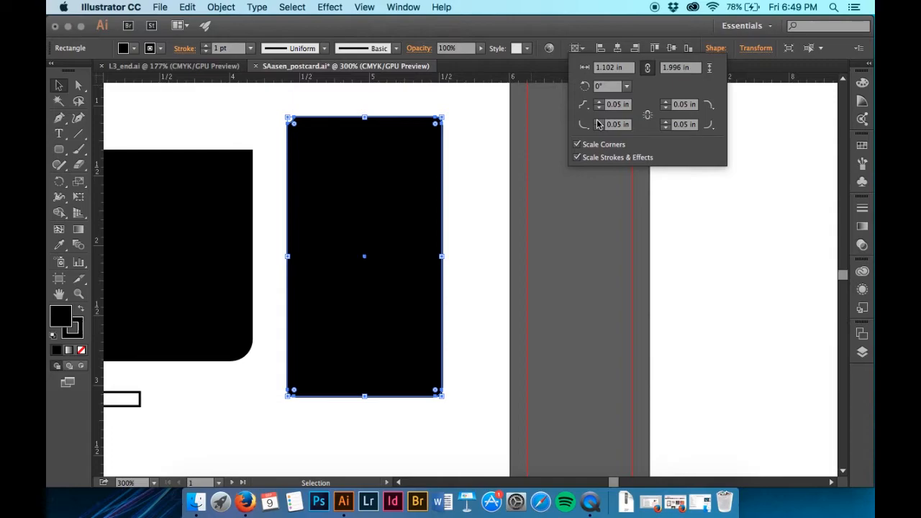
click(586, 107)
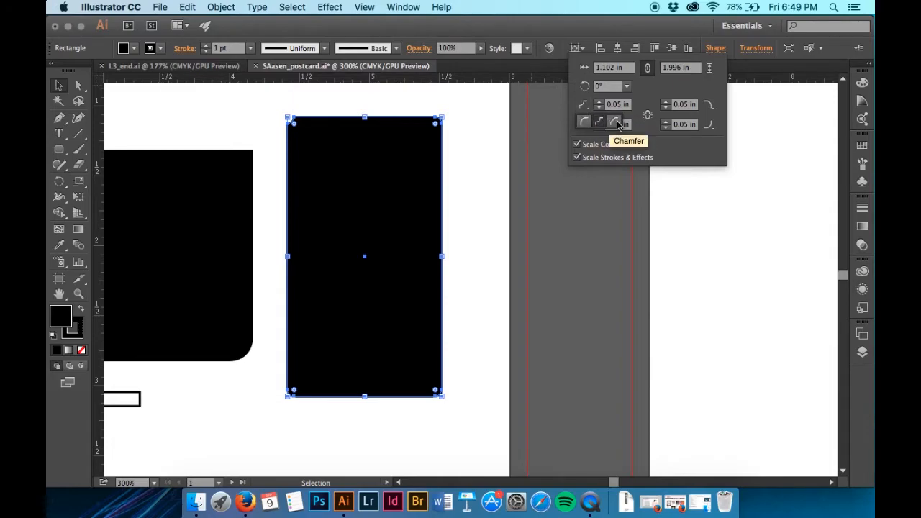
click(616, 122)
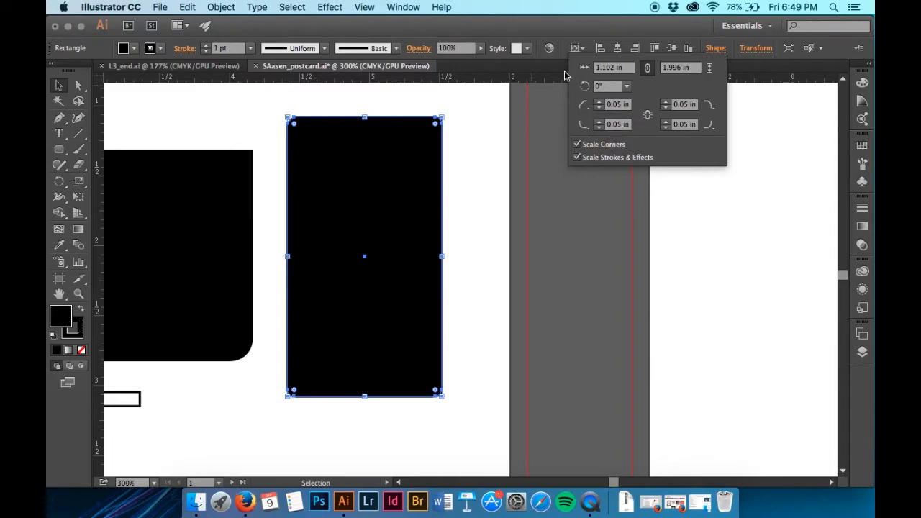
click(583, 124)
click(583, 124)
click(712, 52)
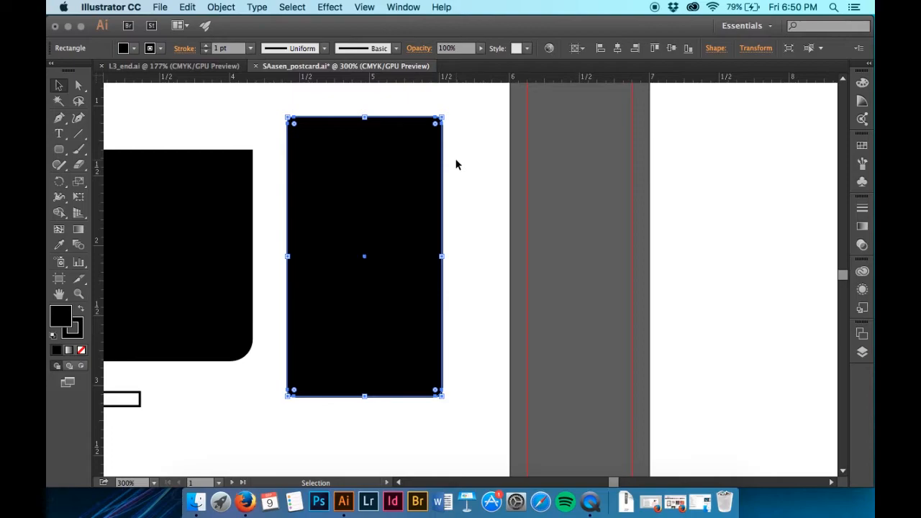
Fill the new rectangle with a black horizontal-line pattern from the Basic Graphics_Lines swatch library and close the library.
click(365, 6)
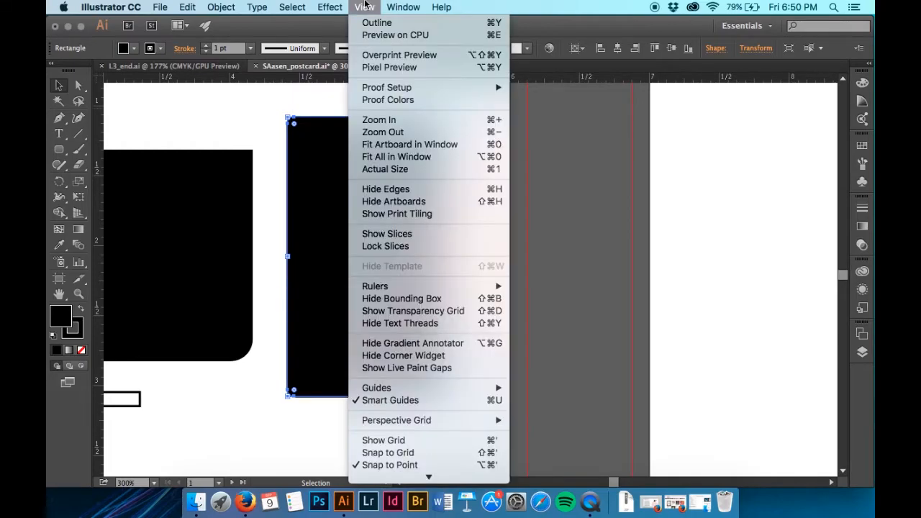
mouse_move(403, 7)
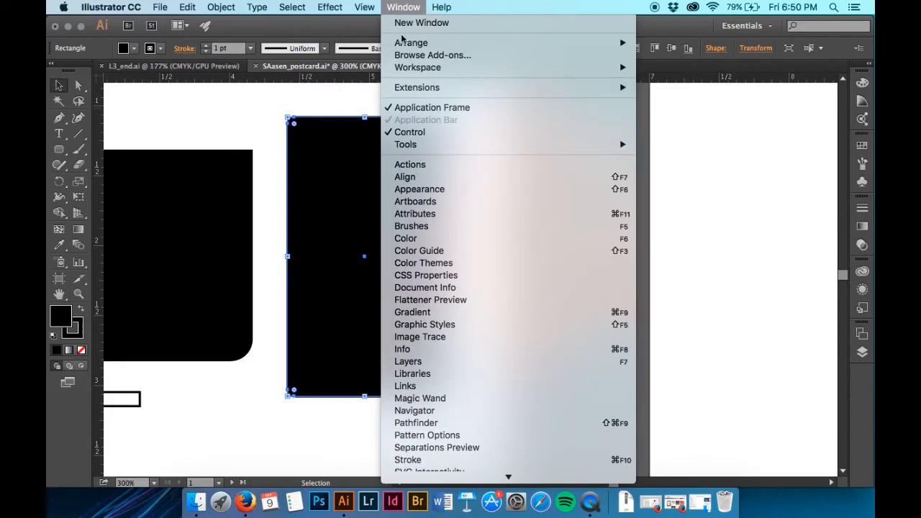
scroll(441, 288, down, 5)
mouse_move(502, 429)
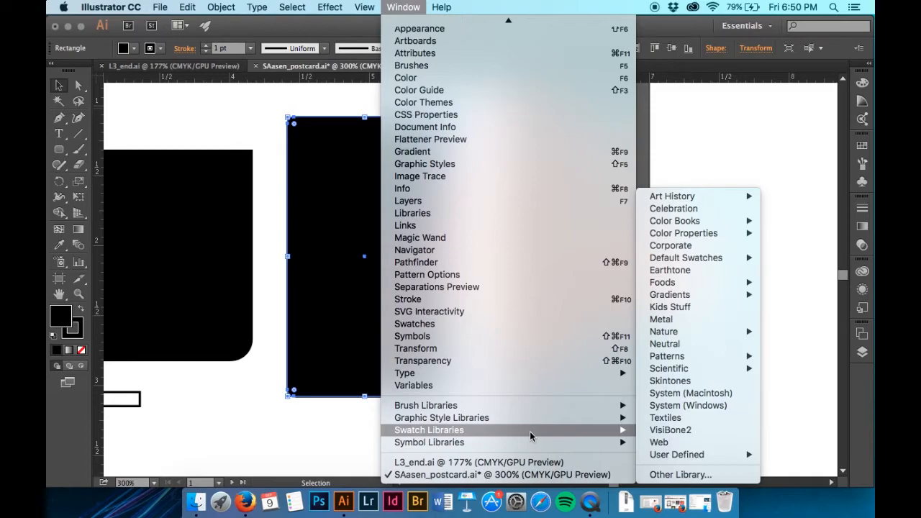
mouse_move(696, 362)
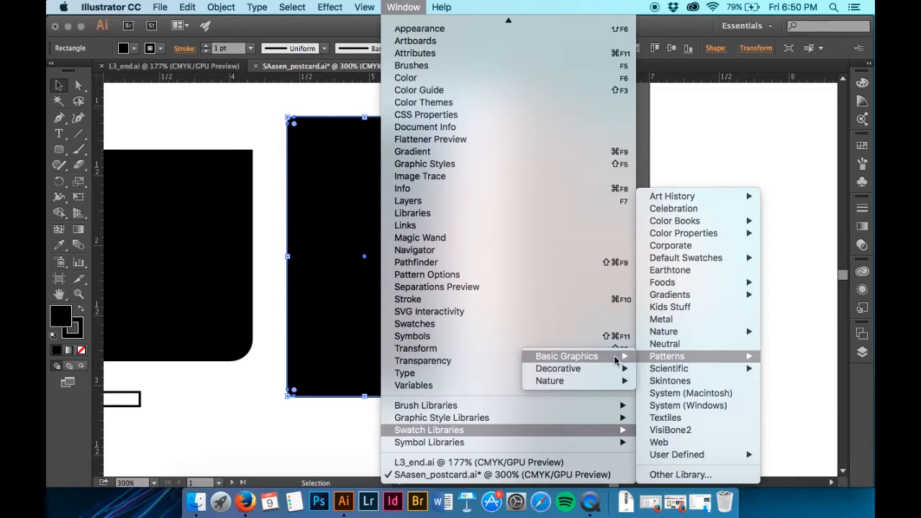
mouse_move(615, 358)
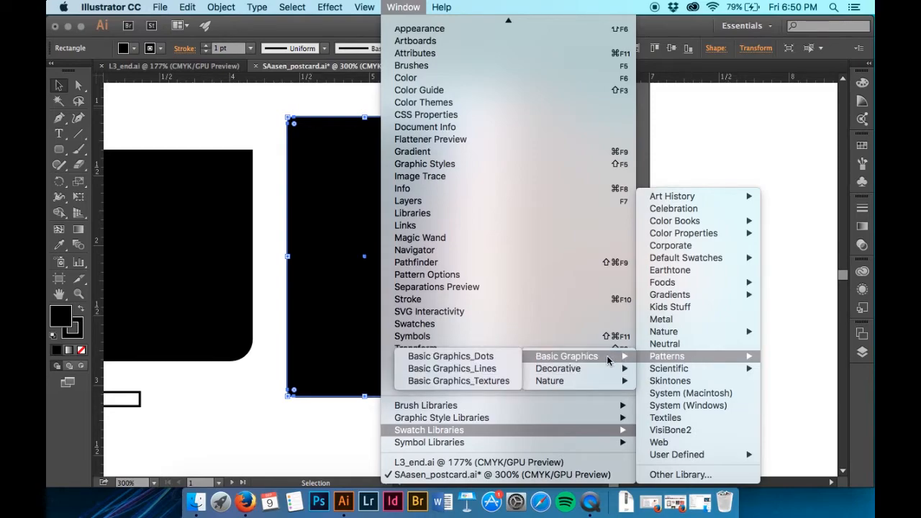
mouse_move(542, 359)
click(487, 369)
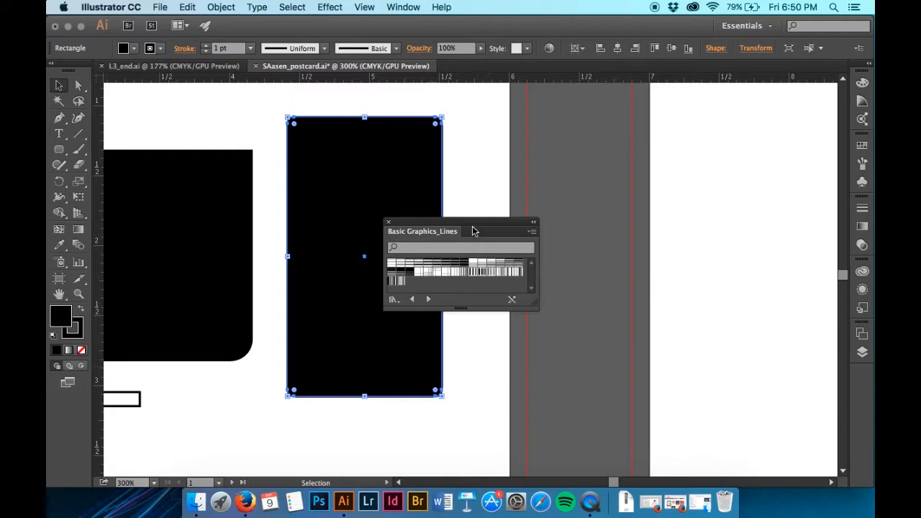
drag(473, 227, 574, 228)
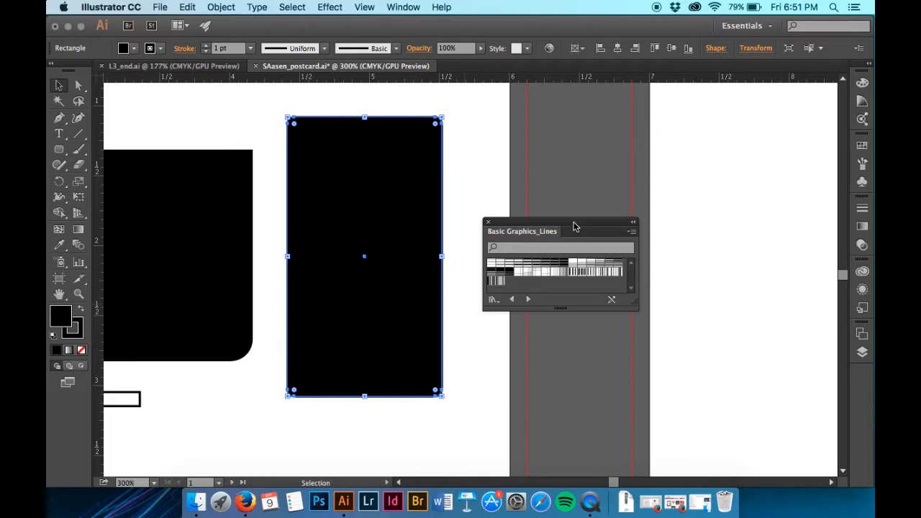
click(561, 268)
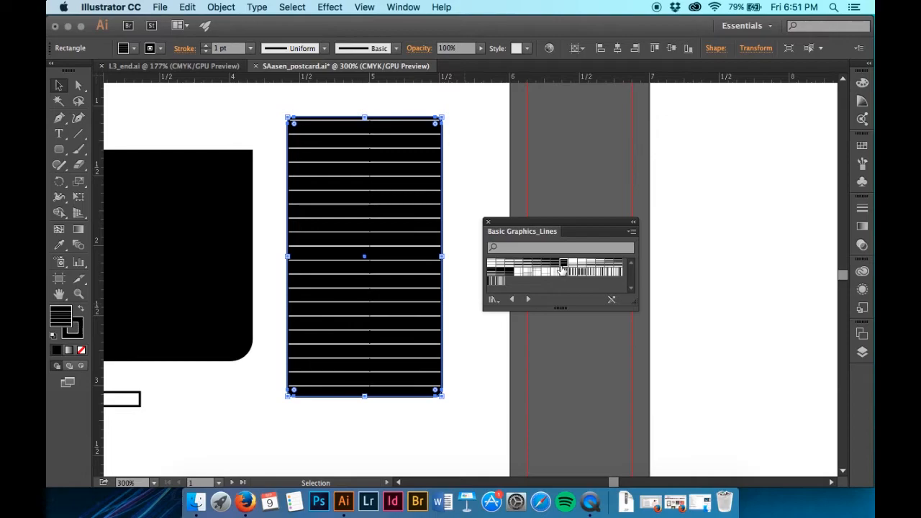
click(488, 222)
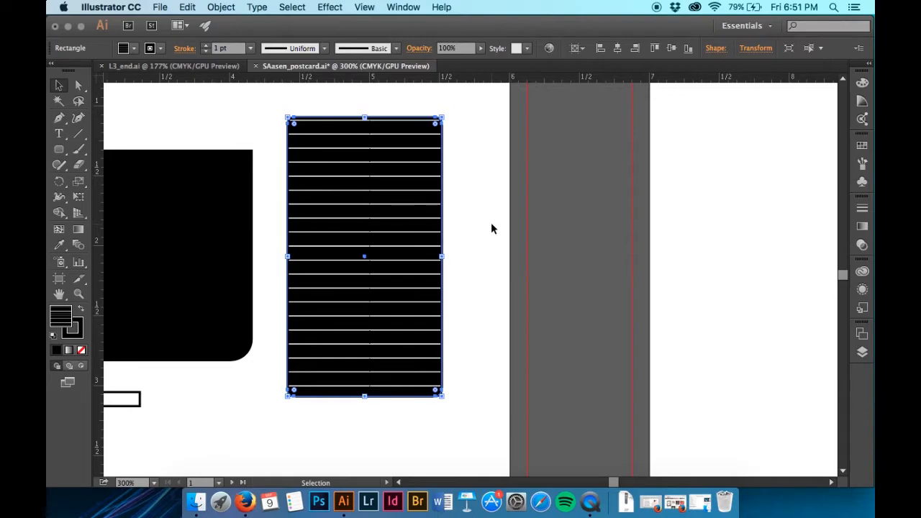
Move the striped rectangle closer to the black shape and place a copy on that shape's other side with an equal 0.1736 in gap.
mouse_move(414, 251)
mouse_down()
mouse_move(393, 226)
mouse_move(384, 252)
mouse_move(397, 247)
mouse_up()
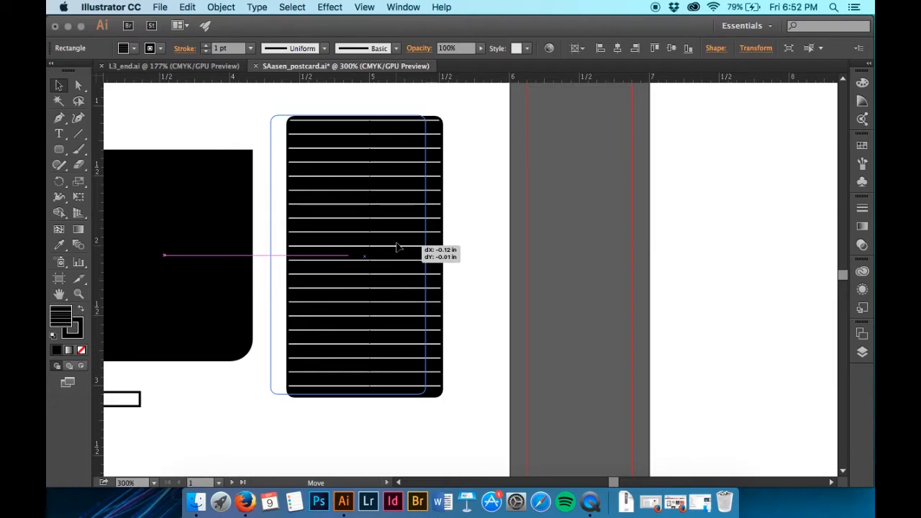
drag(396, 248, 402, 251)
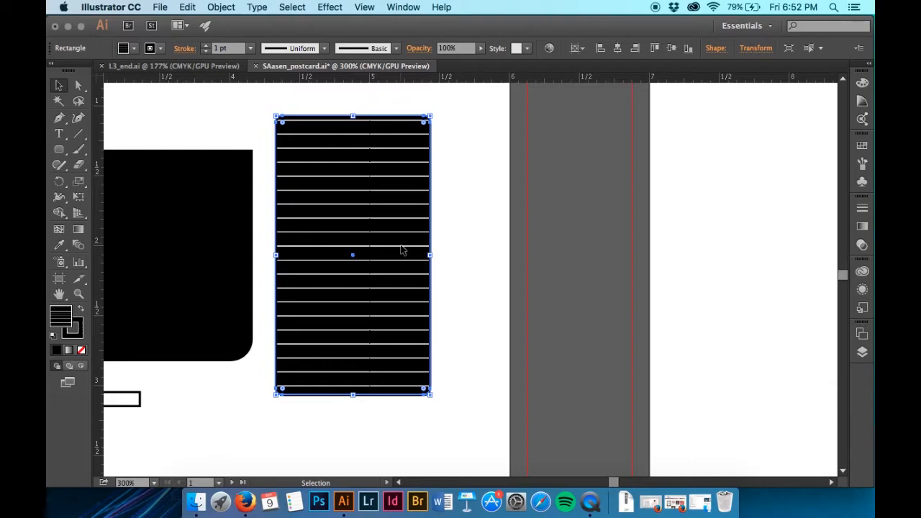
scroll(401, 250, left, 5)
scroll(401, 250, up, 1)
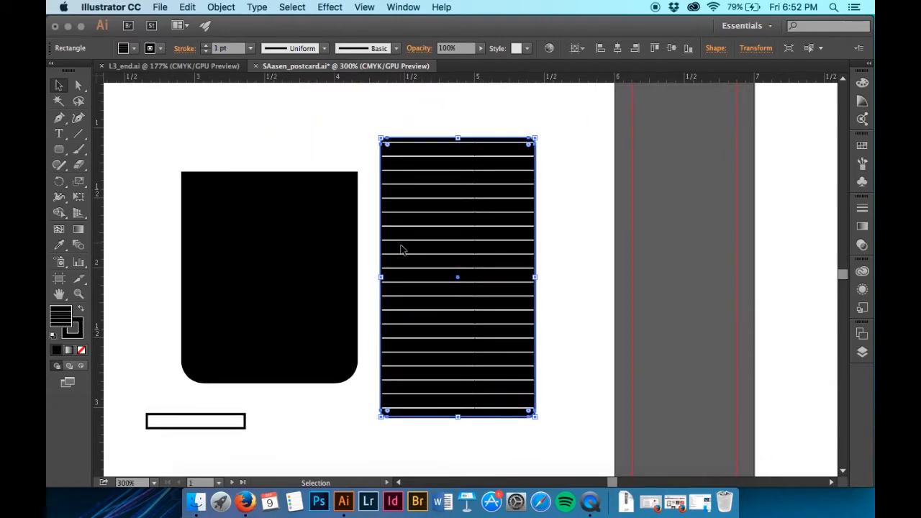
scroll(401, 250, down, 2)
drag(448, 251, 126, 266)
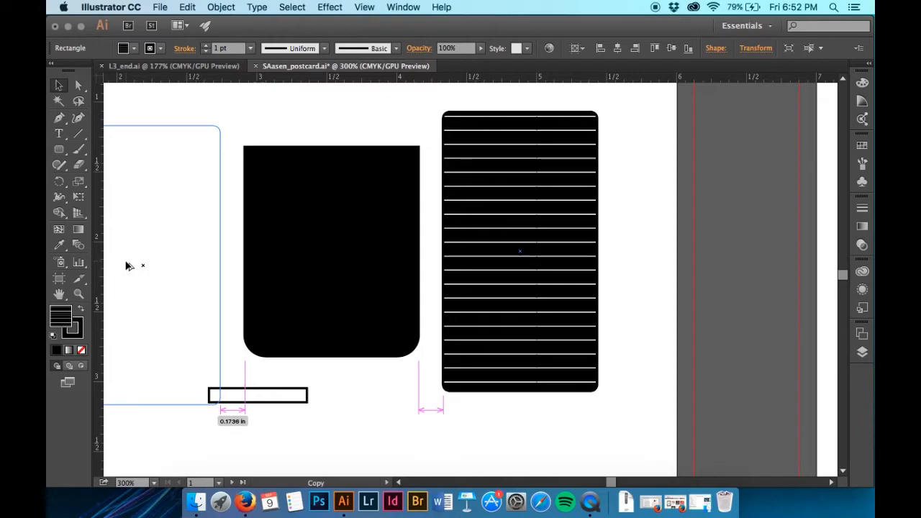
drag(126, 266, 128, 258)
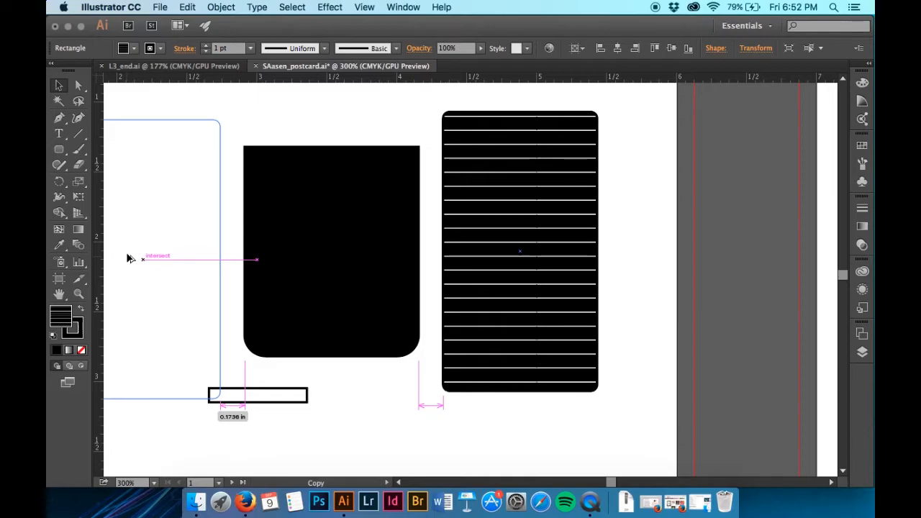
drag(128, 259, 128, 258)
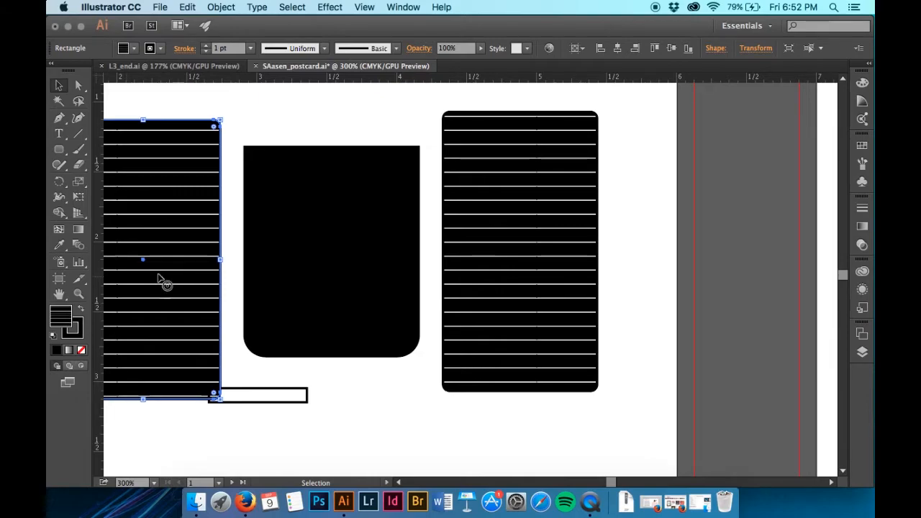
Move the small white outlined rectangle down and away from the striped copy, well below the black shape, and save the document.
scroll(343, 351, down, 3)
drag(281, 329, 355, 461)
scroll(361, 418, up, 3)
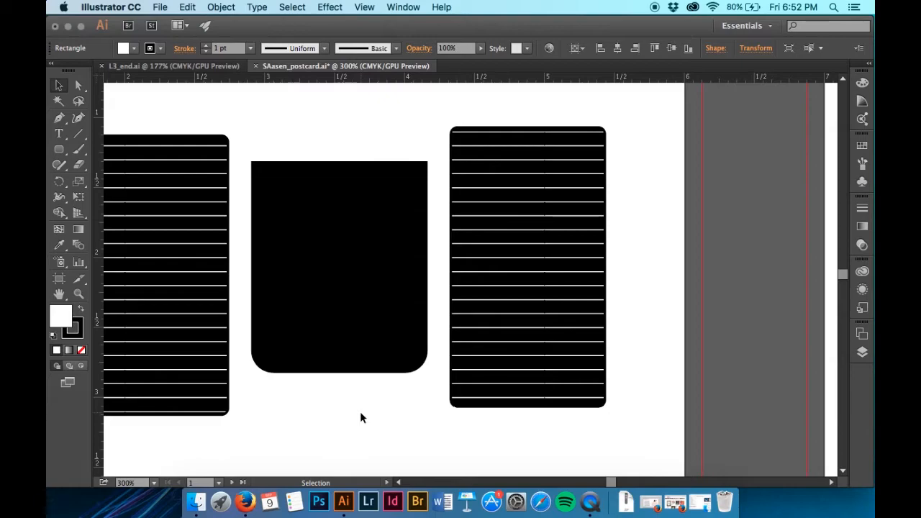
scroll(361, 418, up, 2)
key(a)
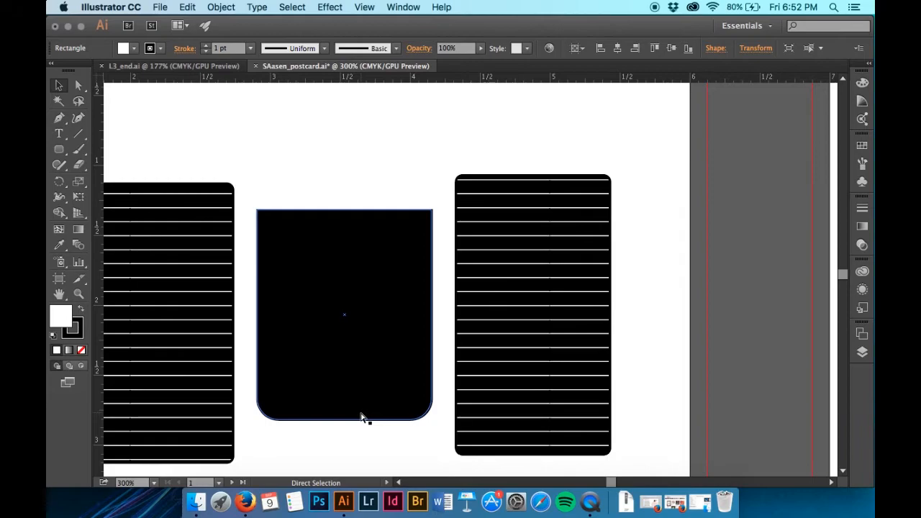
key(super+s)
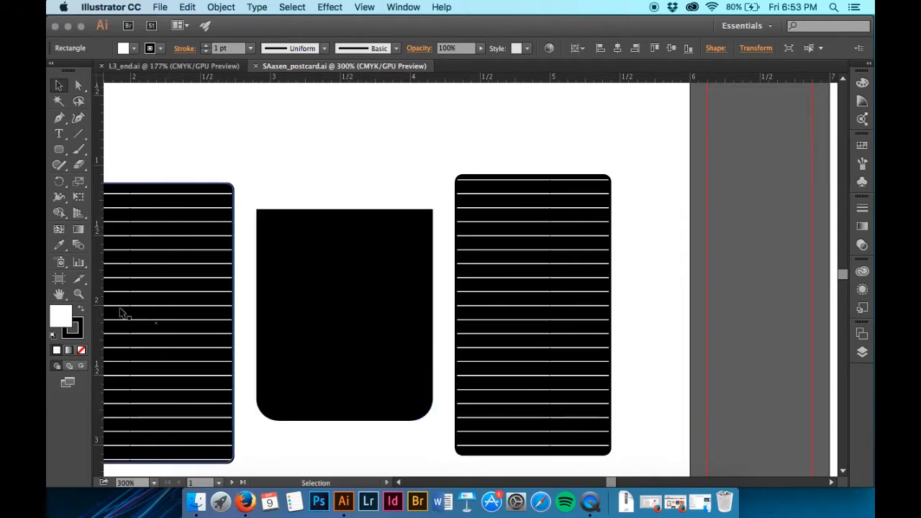
Try drawing an ellipse about 1.05 in wide and 0.13 in tall above the black shape, and undo it.
click(61, 151)
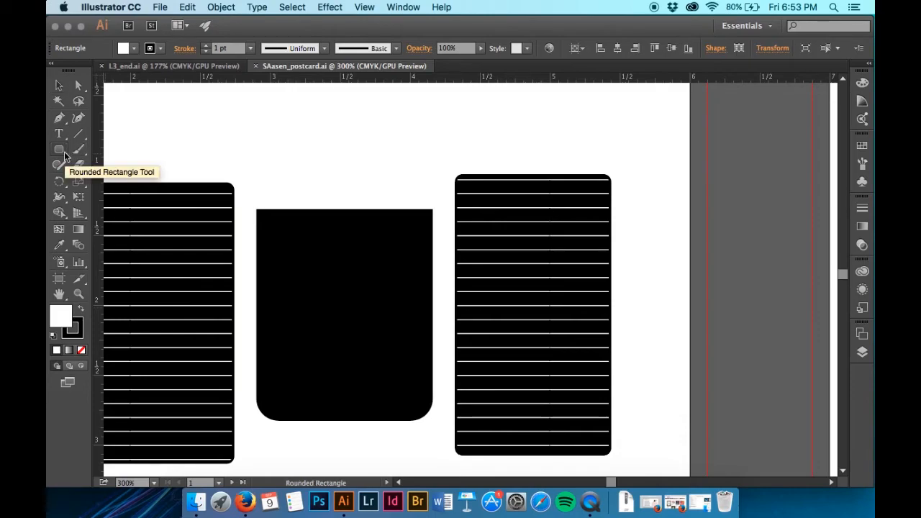
key(l)
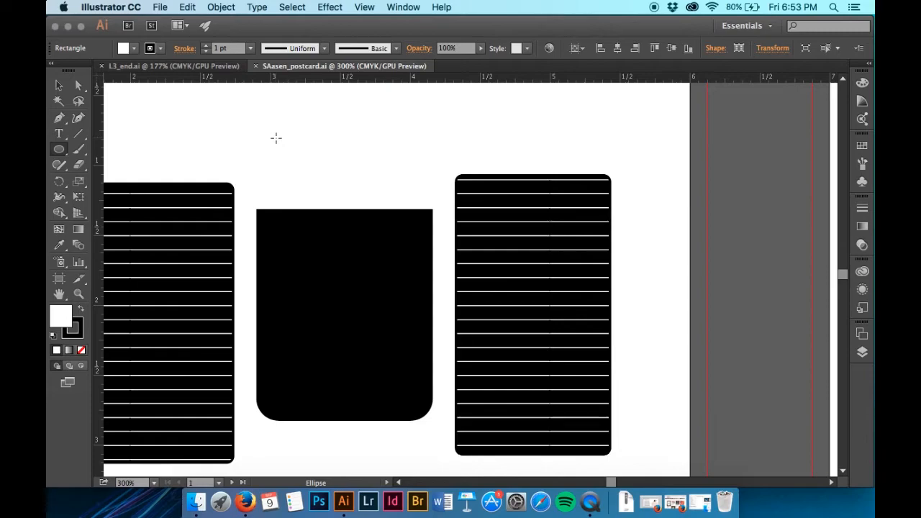
drag(275, 137, 423, 157)
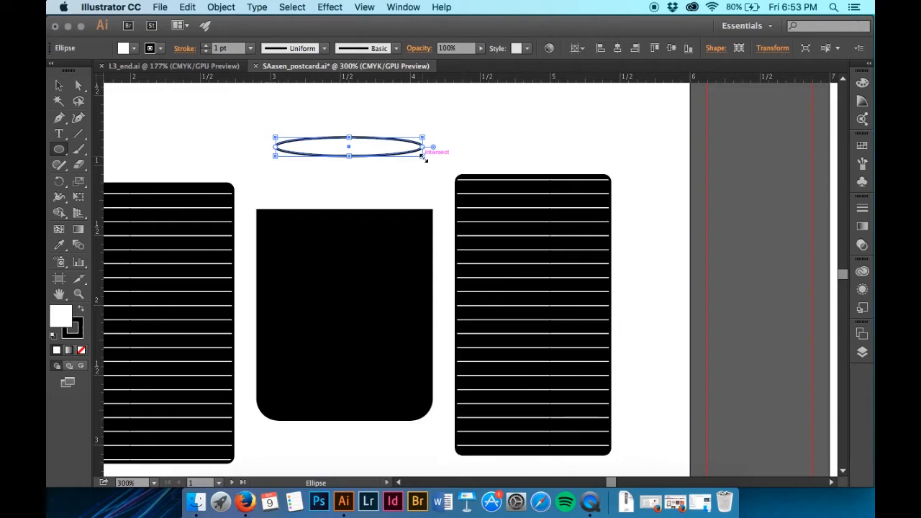
key(super+z)
Create a 1.25 x 0.3 in ellipse above the black shape.
click(321, 144)
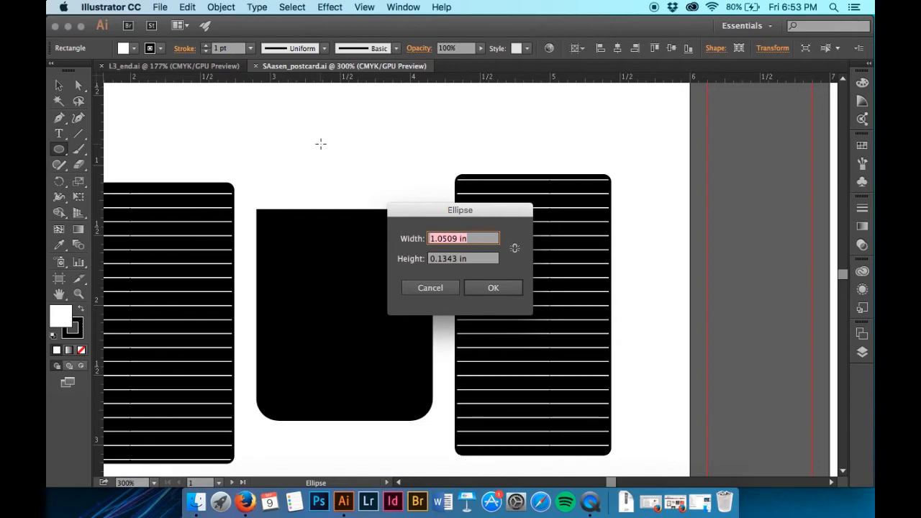
text(1.25)
key(Tab)
text(.3)
key(Return)
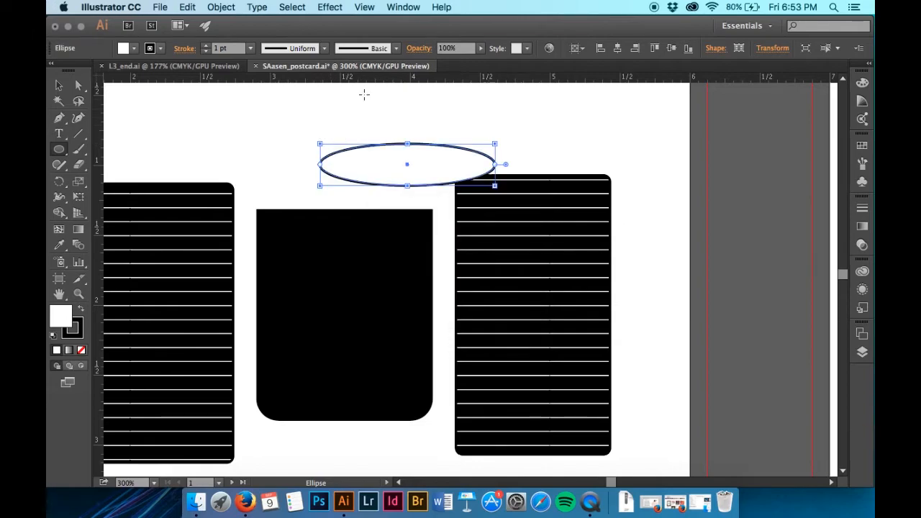
Position the ellipse directly above the black shape, aligned with its width and leaving a small gap.
key(v)
drag(422, 153, 361, 182)
key(Up)
key(Up)
key(Up)
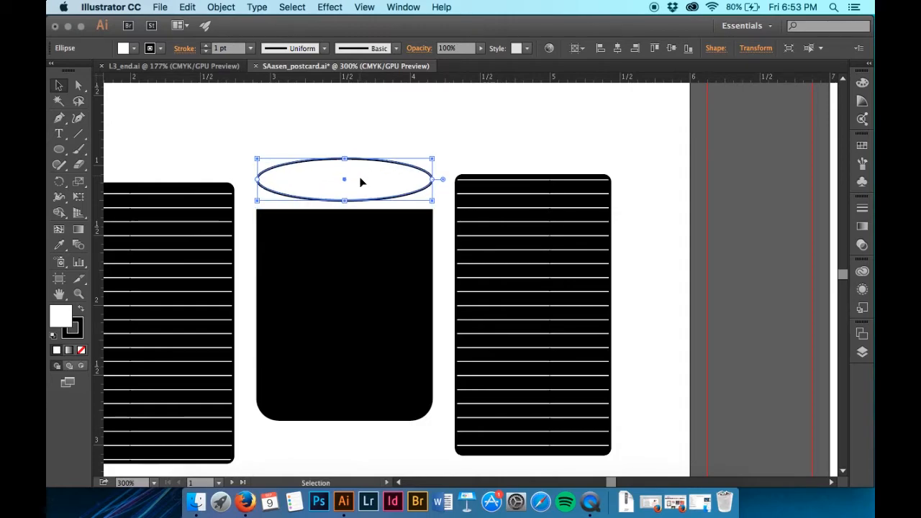
key(Up)
key(Up)
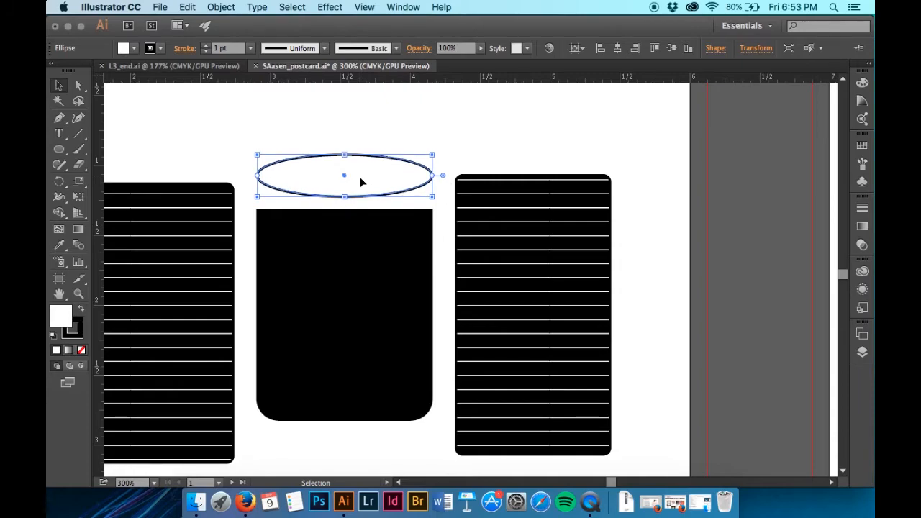
drag(360, 178, 358, 176)
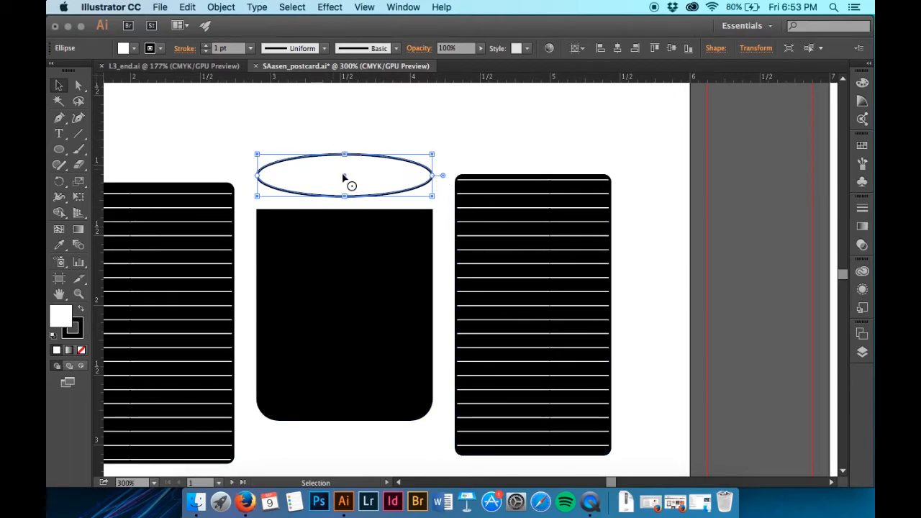
mouse_move(345, 179)
mouse_down()
mouse_move(372, 188)
mouse_move(353, 202)
mouse_move(336, 180)
mouse_move(345, 181)
mouse_up()
Cut the ellipse to its upper half by setting its pie end angle to 180°.
drag(443, 175, 179, 183)
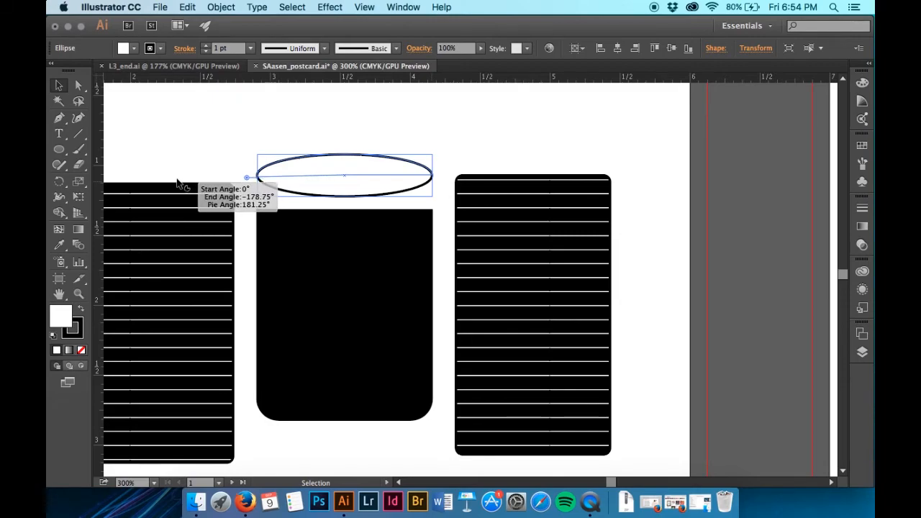
drag(178, 182, 178, 182)
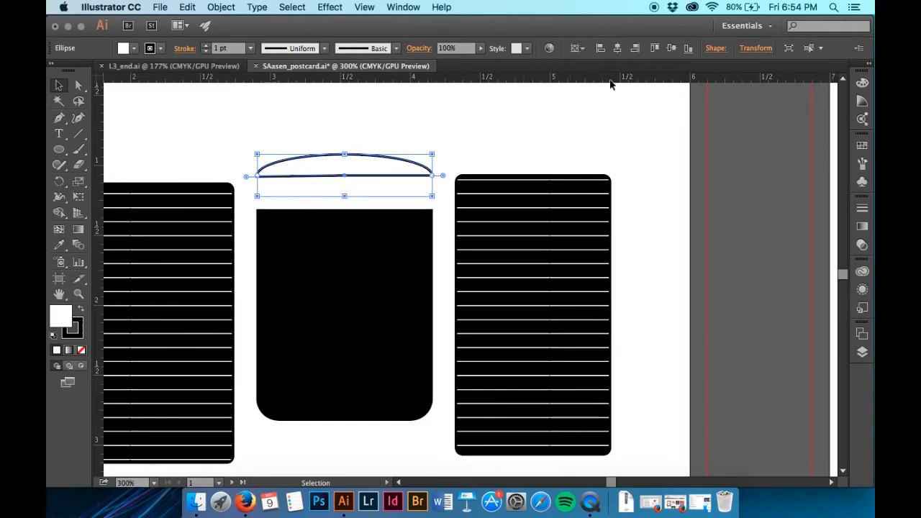
click(722, 49)
click(367, 140)
click(367, 154)
click(716, 48)
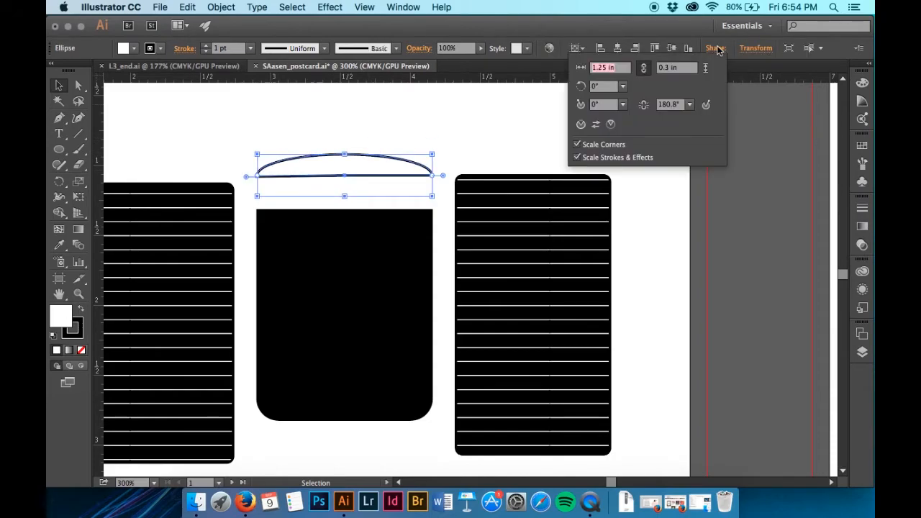
click(679, 105)
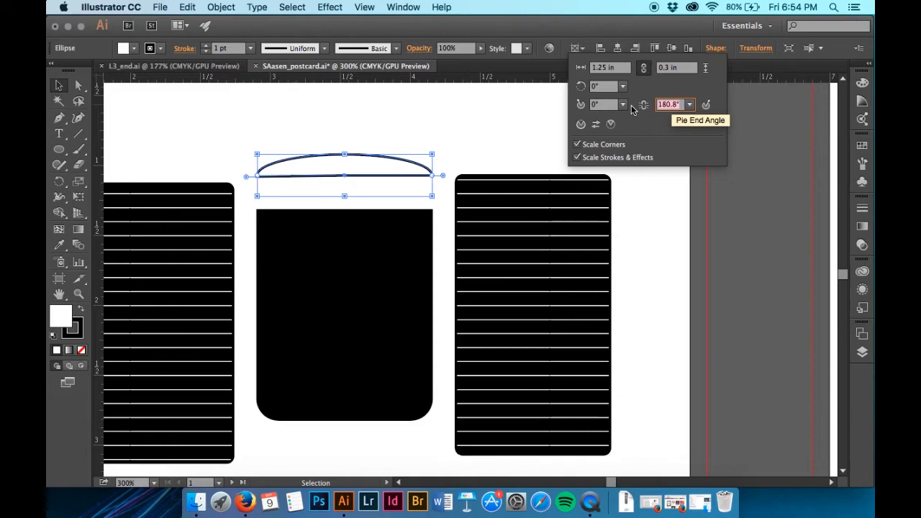
text(180)
key(Return)
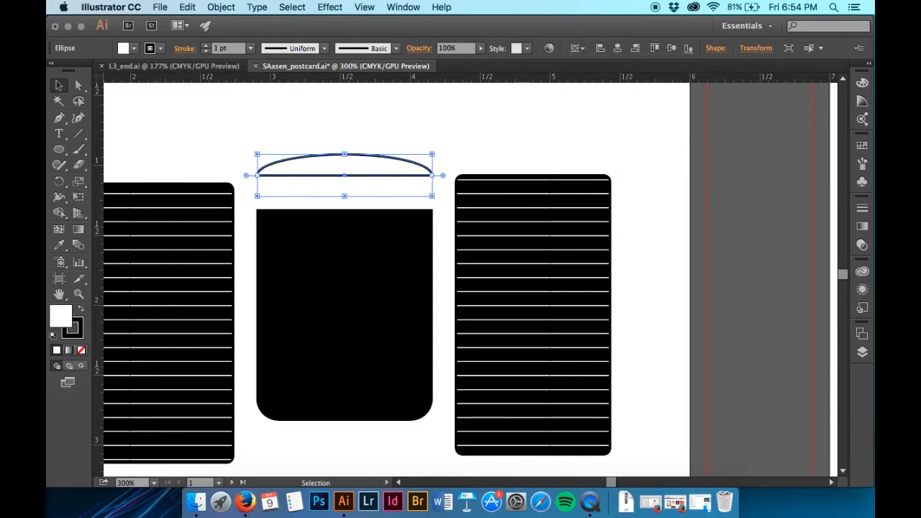
click(453, 137)
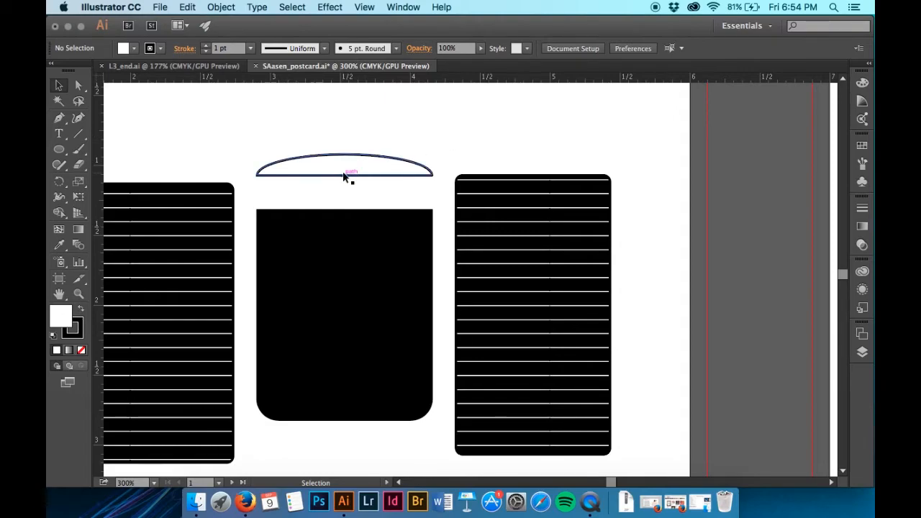
Seat the half ellipse on the black shape's upper edge, fill it with medium gray, and compare it with the satellite in L3_end.ai.
drag(345, 176, 346, 211)
click(137, 49)
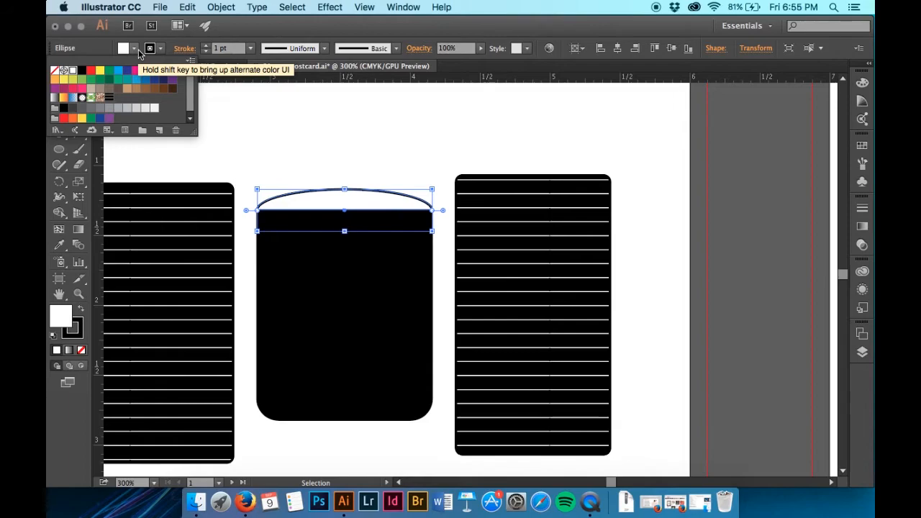
click(110, 110)
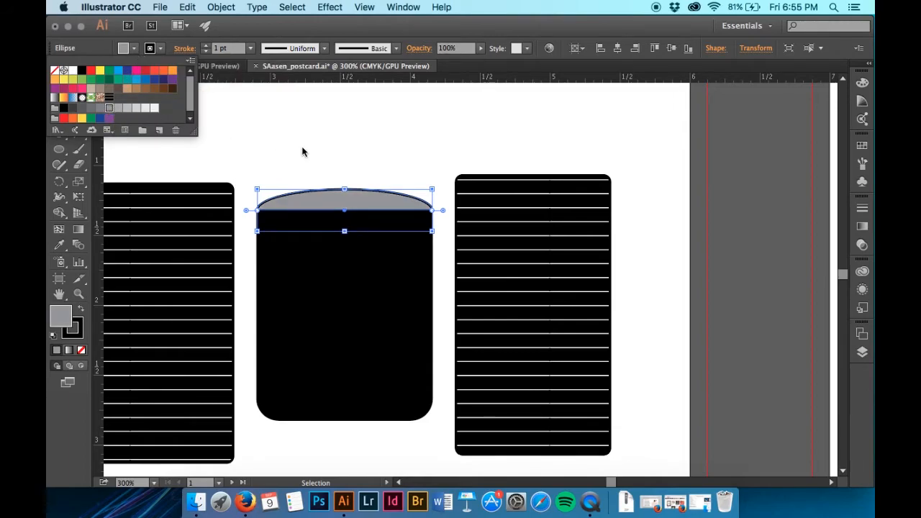
click(201, 68)
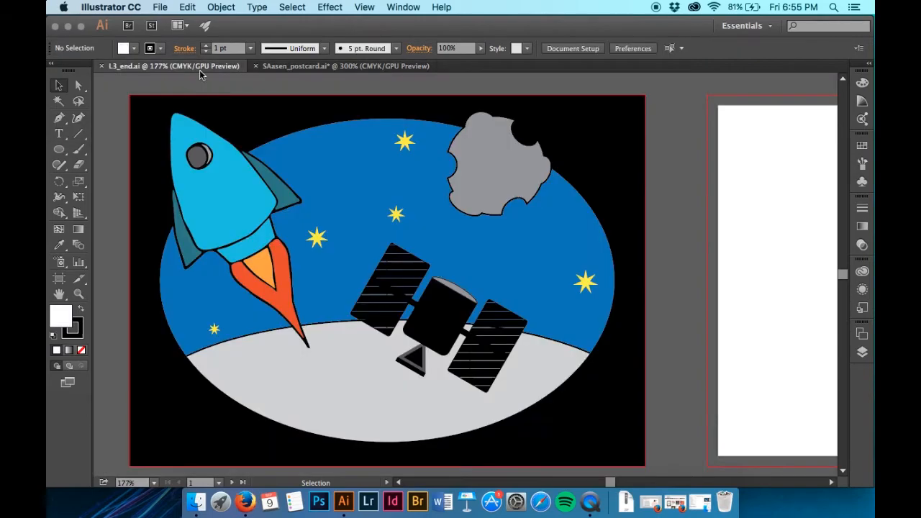
click(309, 68)
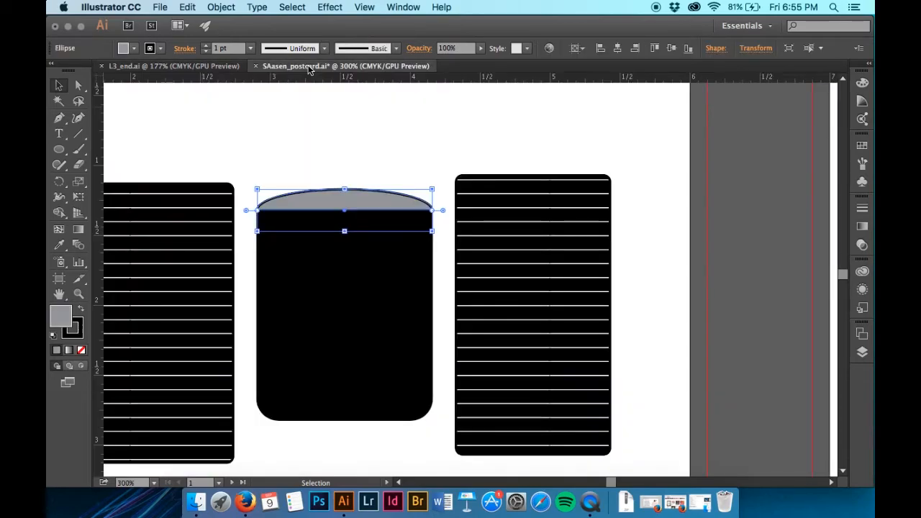
click(365, 173)
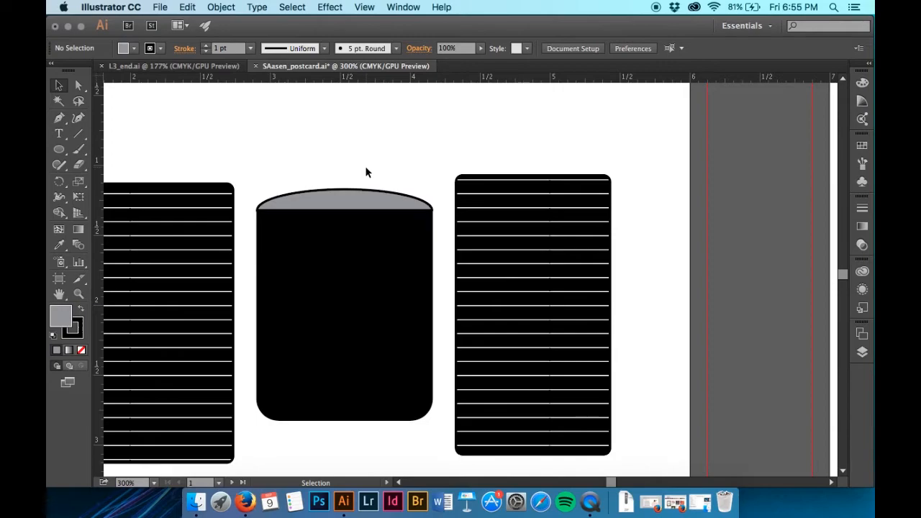
Choose the Polygon tool, turn off Smart Guides and restore the default white fill and black stroke.
scroll(366, 173, down, 5)
scroll(365, 173, left, 2)
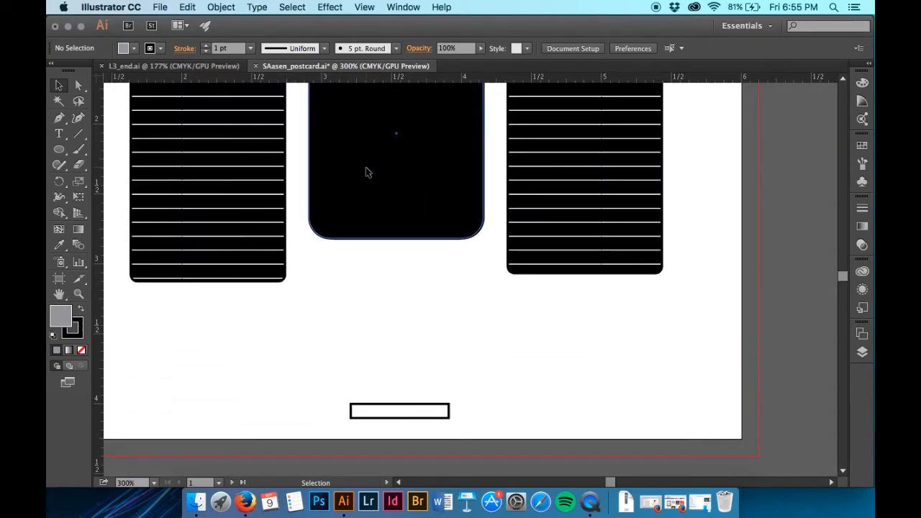
scroll(365, 173, up, 1)
scroll(366, 173, left, 1)
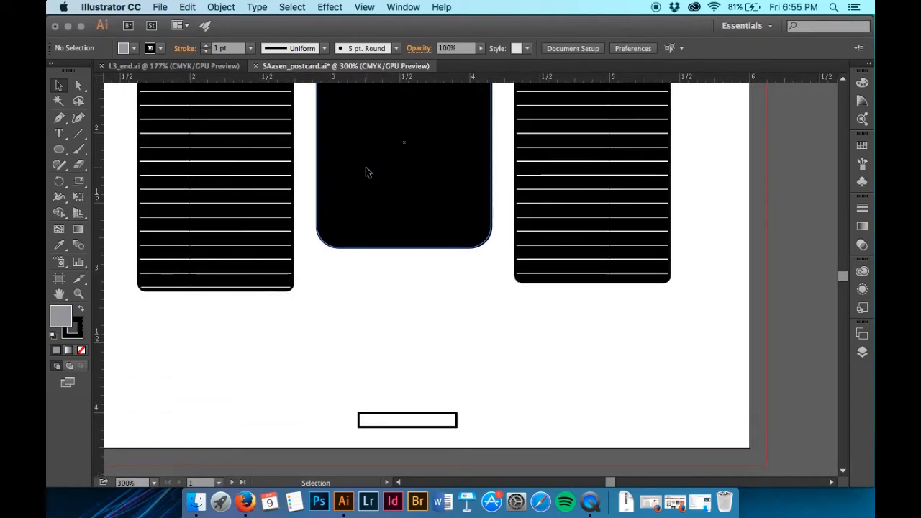
click(65, 145)
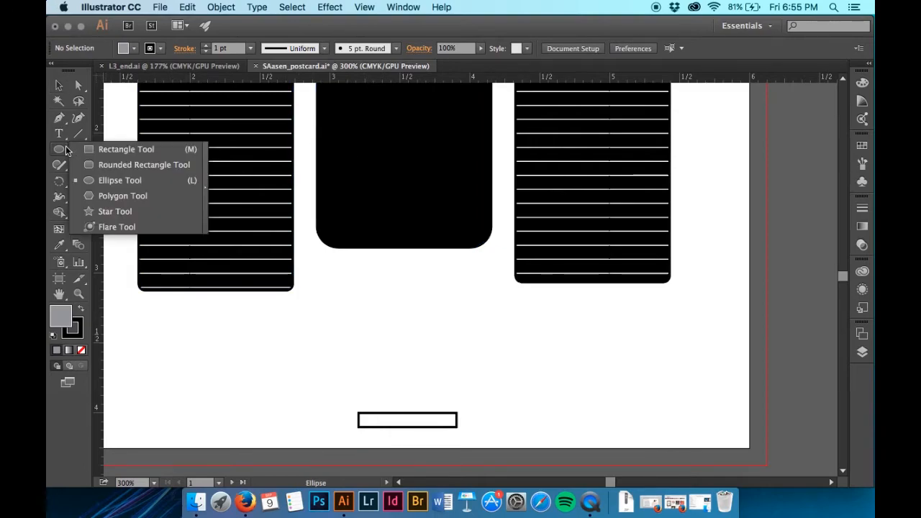
click(86, 193)
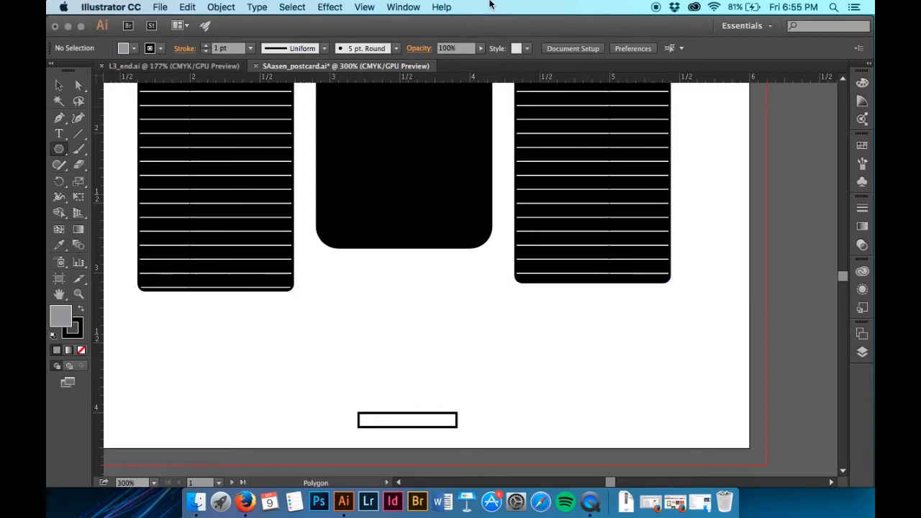
click(390, 5)
mouse_move(364, 7)
click(417, 397)
key(d)
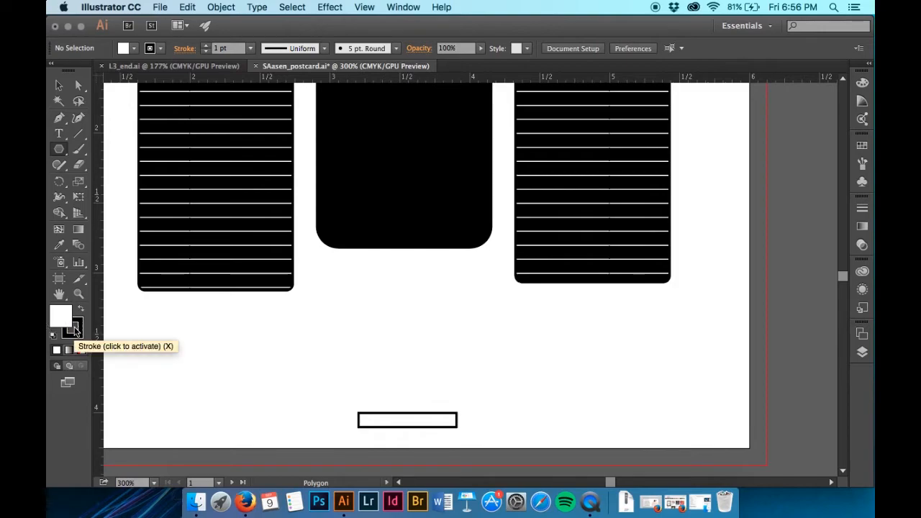
Switch to Outline view and draw an upright three-sided polygon with a level base at the black shape's lower edge.
click(374, 6)
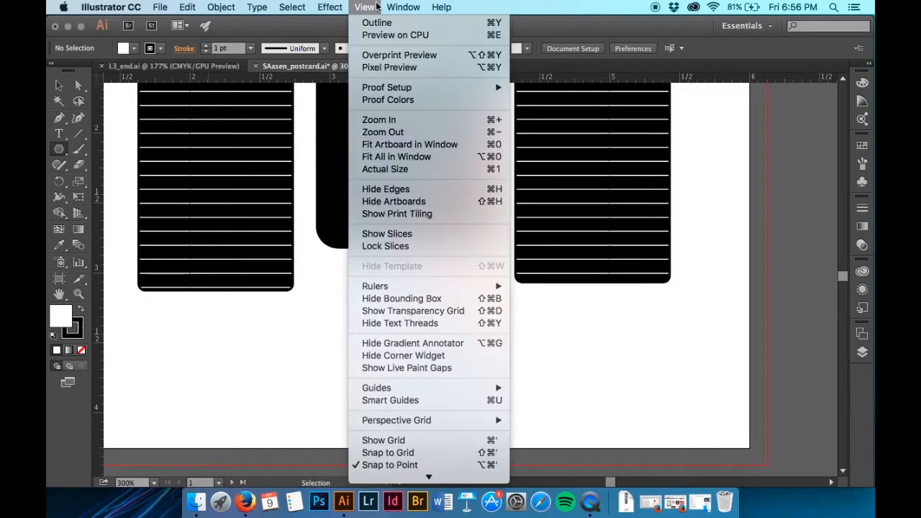
click(375, 23)
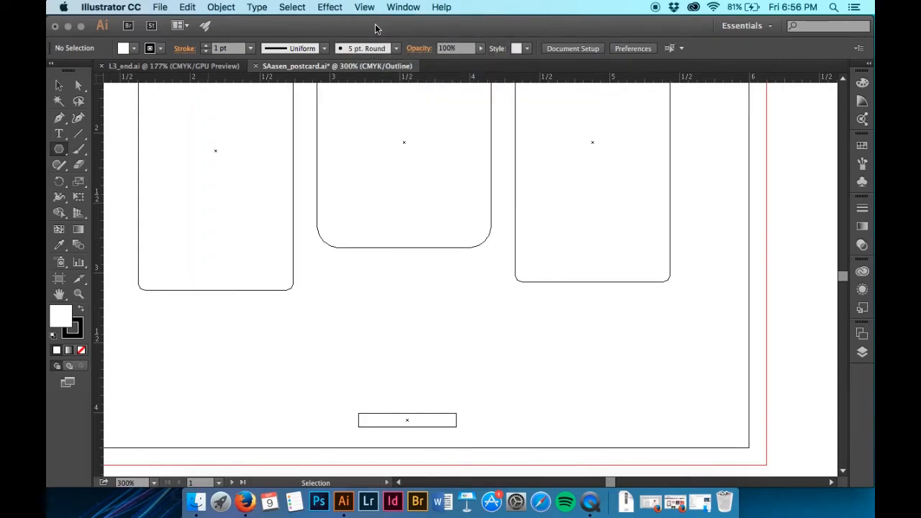
mouse_move(362, 290)
mouse_down()
mouse_move(425, 349)
mouse_move(380, 324)
mouse_up()
key(Down)
key(Down)
key(Down)
key(Up)
key(Up)
key(shift)
key(Down)
key(Down)
key(shift)
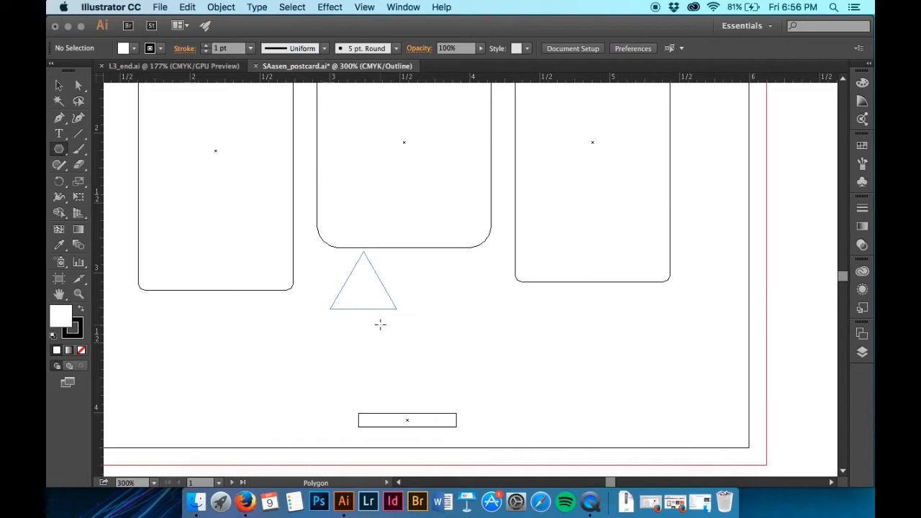
drag(380, 324, 396, 334)
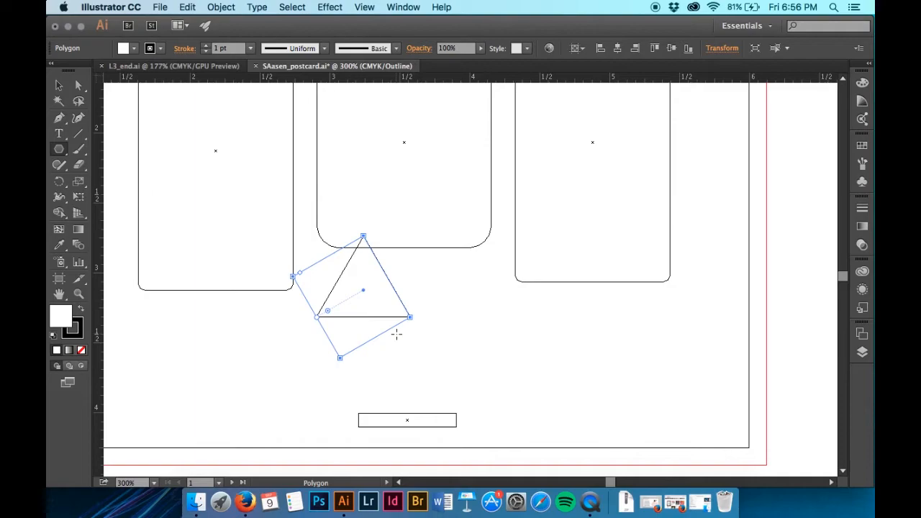
Move the triangle between the black shape and the small rectangle, and turn Smart Guides back on.
key(v)
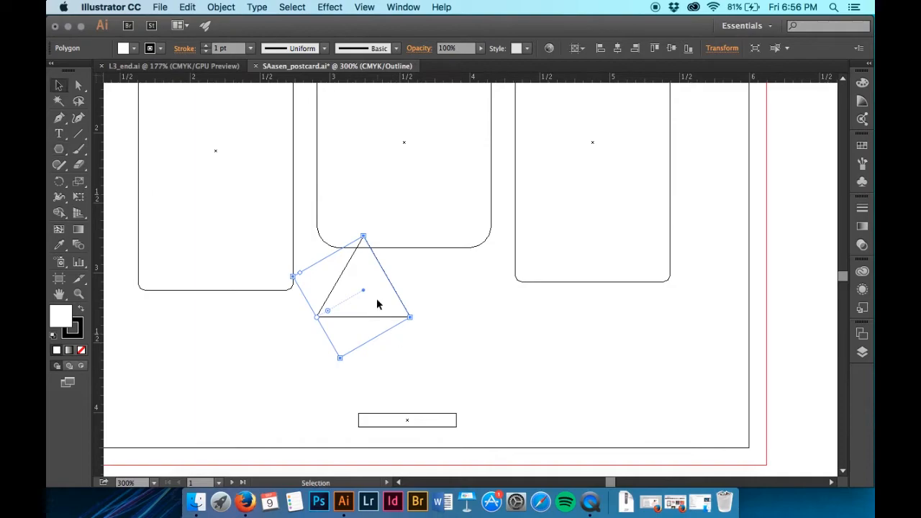
drag(394, 315, 427, 328)
drag(389, 285, 428, 320)
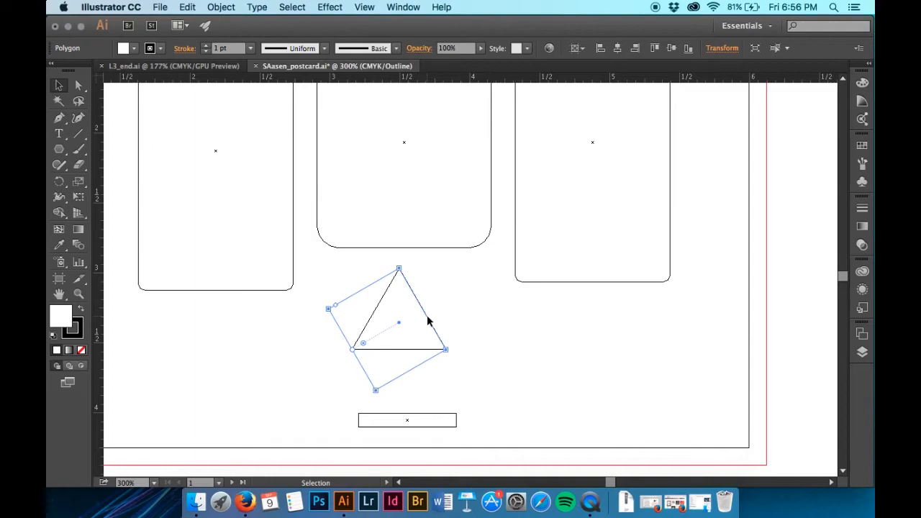
click(405, 6)
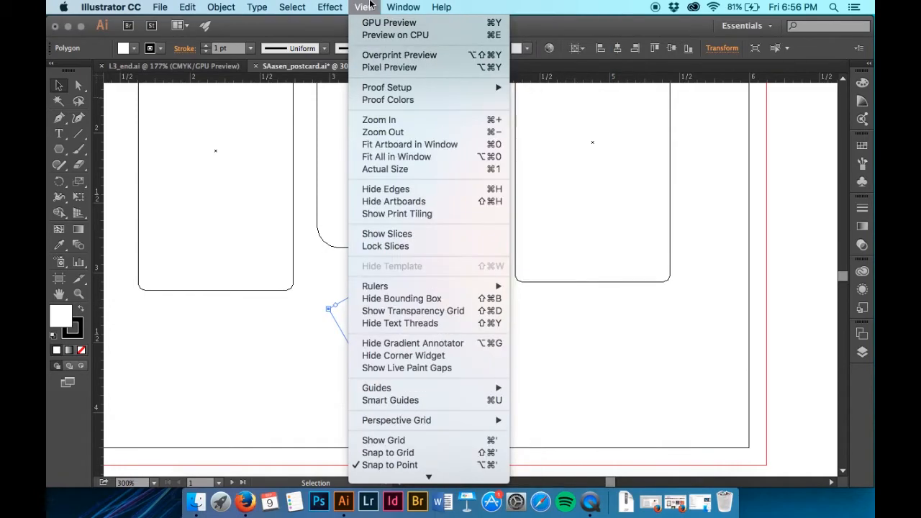
click(383, 6)
click(386, 5)
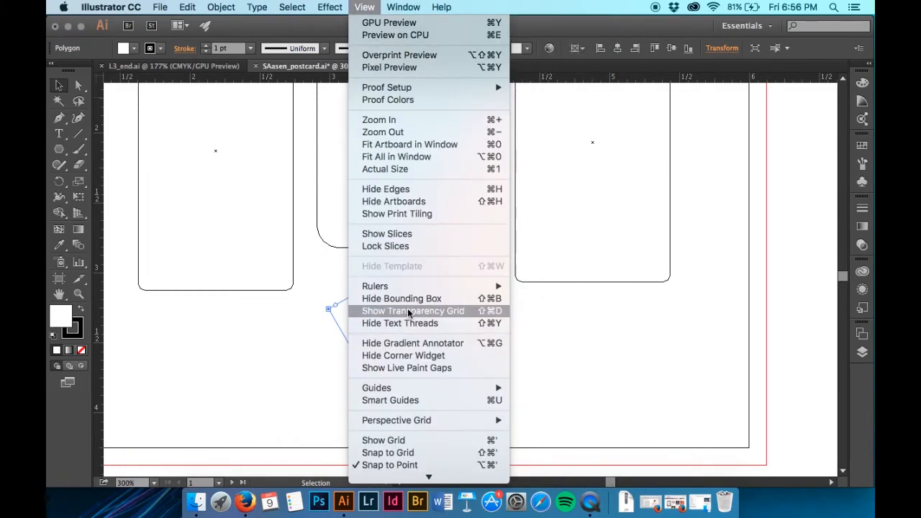
click(405, 399)
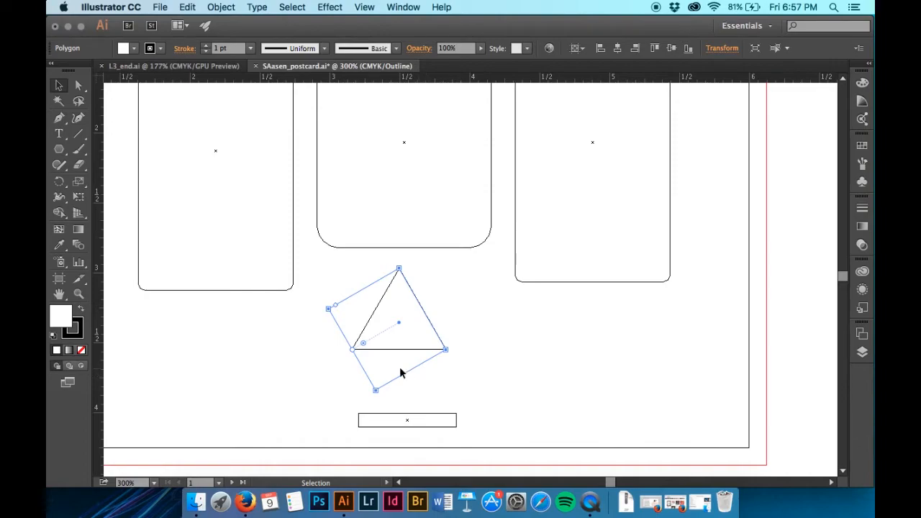
Enlarge the triangle slightly and proportionally about its center.
mouse_move(353, 350)
mouse_down()
mouse_move(385, 357)
mouse_move(340, 371)
mouse_move(384, 351)
mouse_move(373, 361)
mouse_move(362, 361)
mouse_move(391, 328)
mouse_move(325, 393)
mouse_up()
key(cmd+z)
mouse_move(353, 354)
mouse_down()
mouse_move(369, 343)
mouse_move(338, 369)
mouse_move(347, 362)
mouse_up()
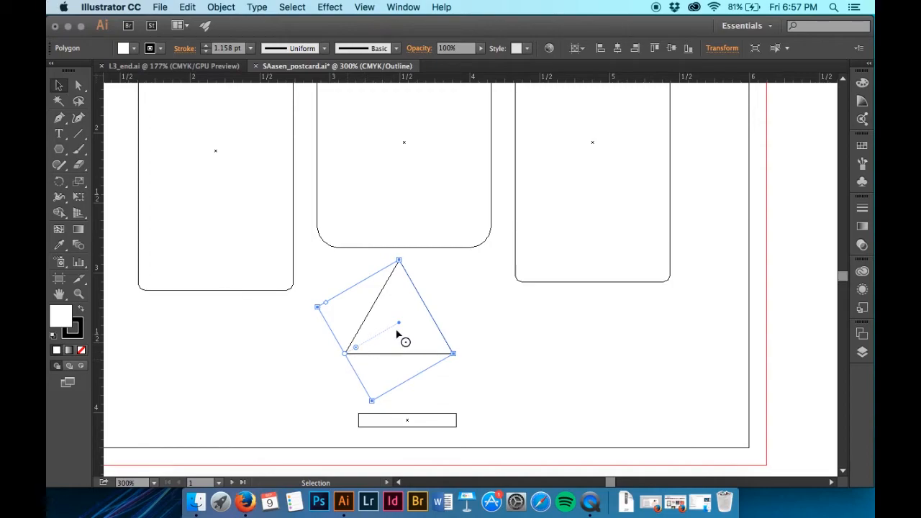
Center the triangle under the black shape with its tip overlapping the lower edge, and switch to Preview on CPU.
drag(401, 324, 405, 275)
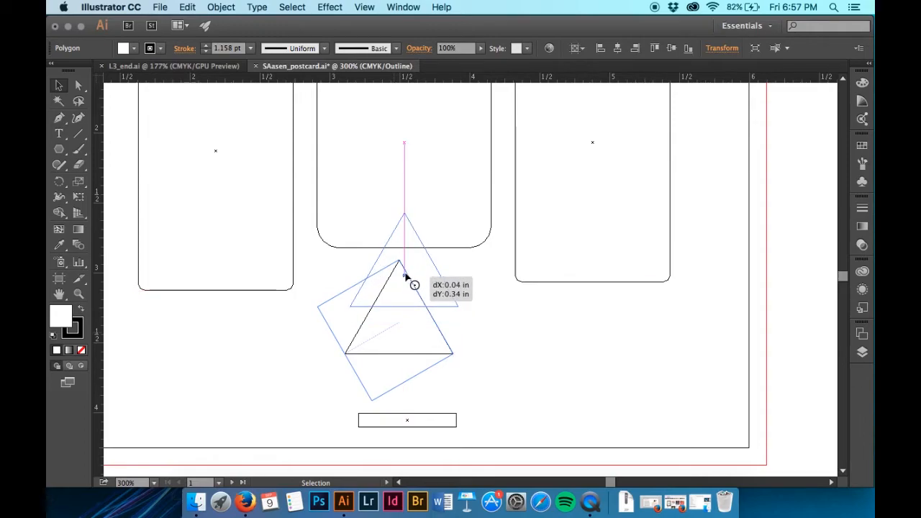
drag(404, 275, 401, 297)
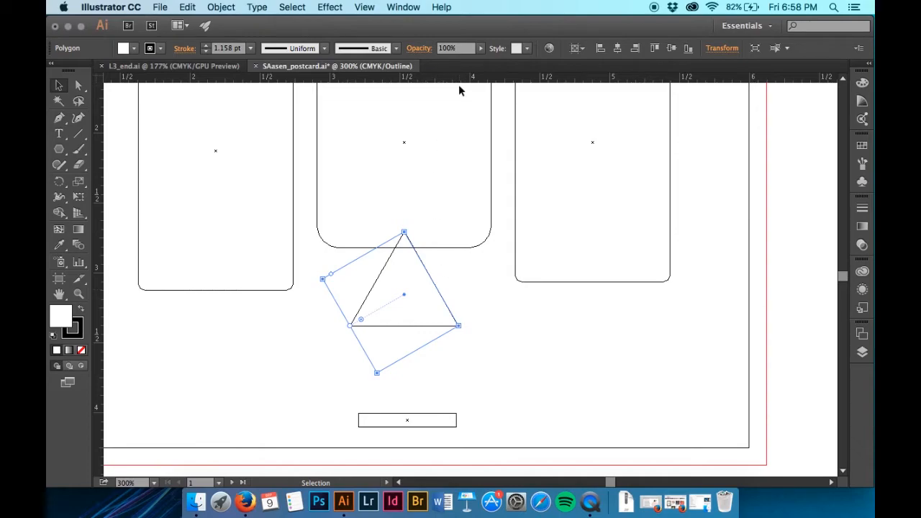
click(383, 5)
mouse_move(364, 6)
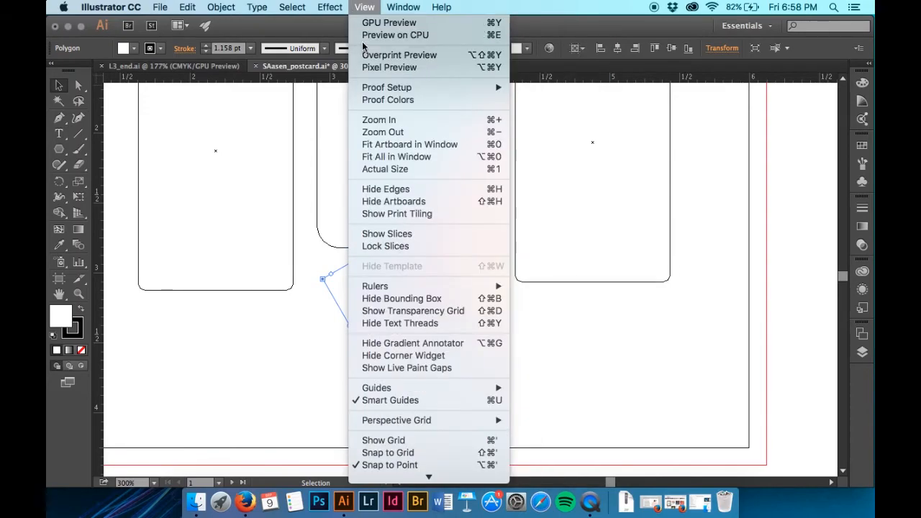
click(361, 34)
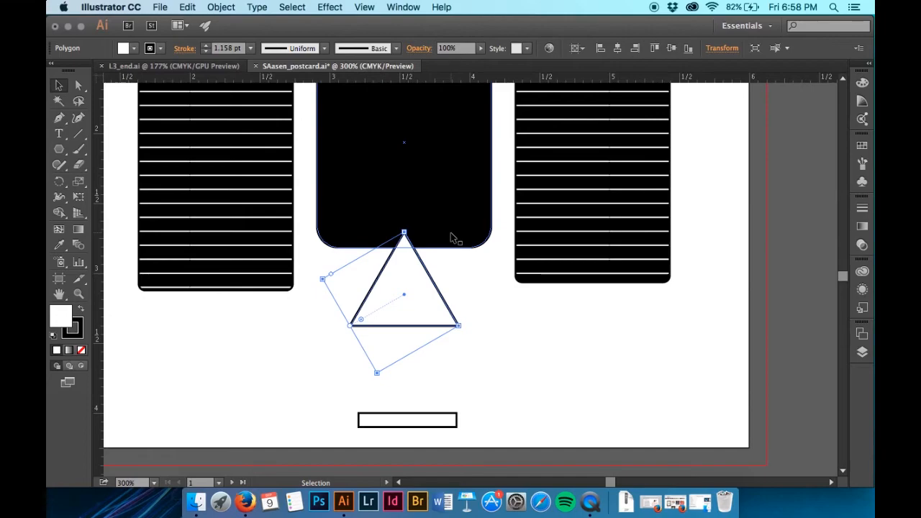
Move the small rectangle up so it sits directly beneath the triangle's base.
click(477, 397)
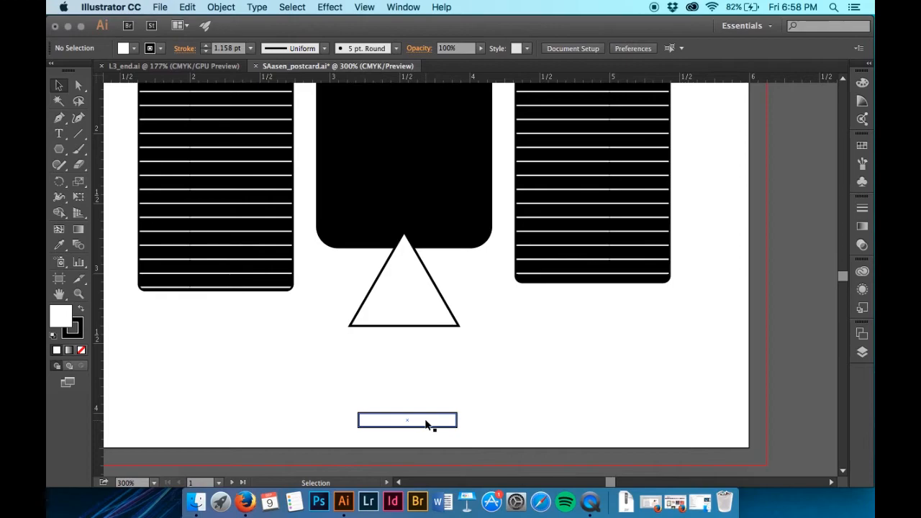
drag(425, 424, 421, 378)
key(super+equal)
key(super+equal)
key(super+equal)
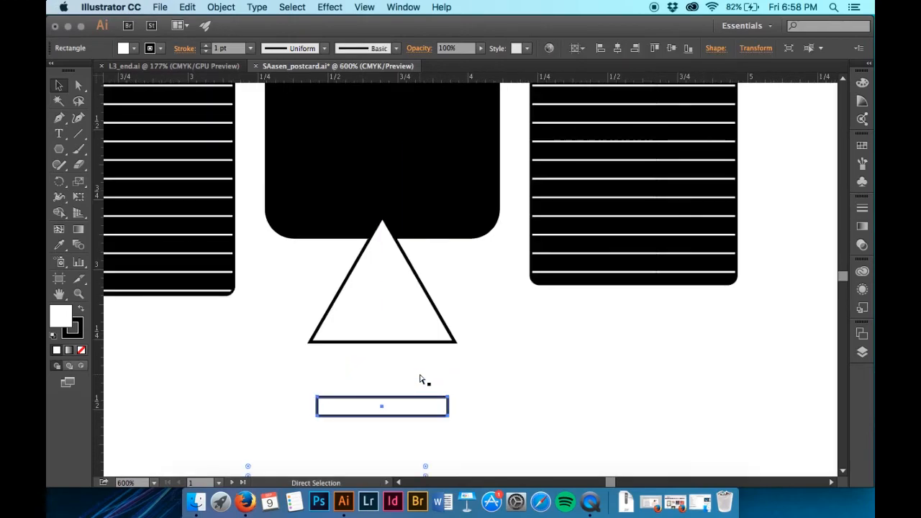
scroll(420, 379, down, 3)
scroll(420, 379, left, 3)
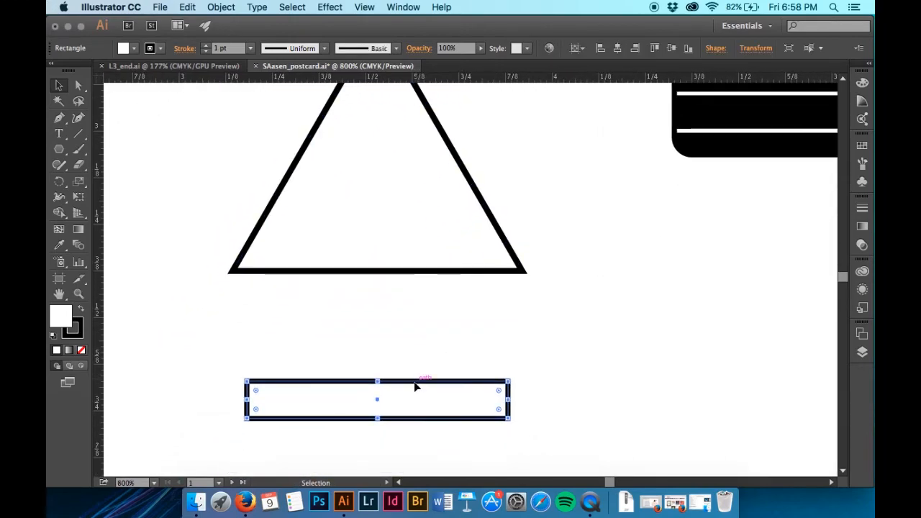
drag(417, 384, 408, 278)
Switch to Outline view and move the rectangle so its upper-left corner meets the triangle's lower-left corner.
click(364, 7)
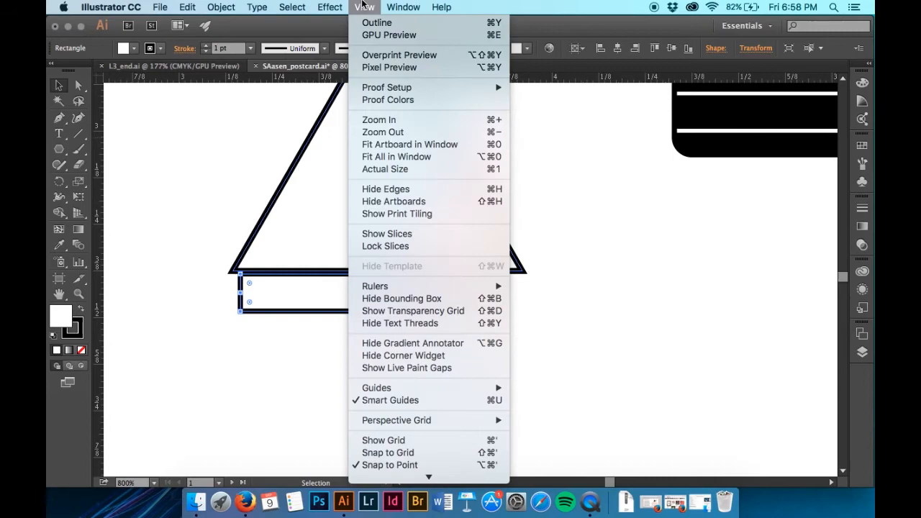
key(super+y)
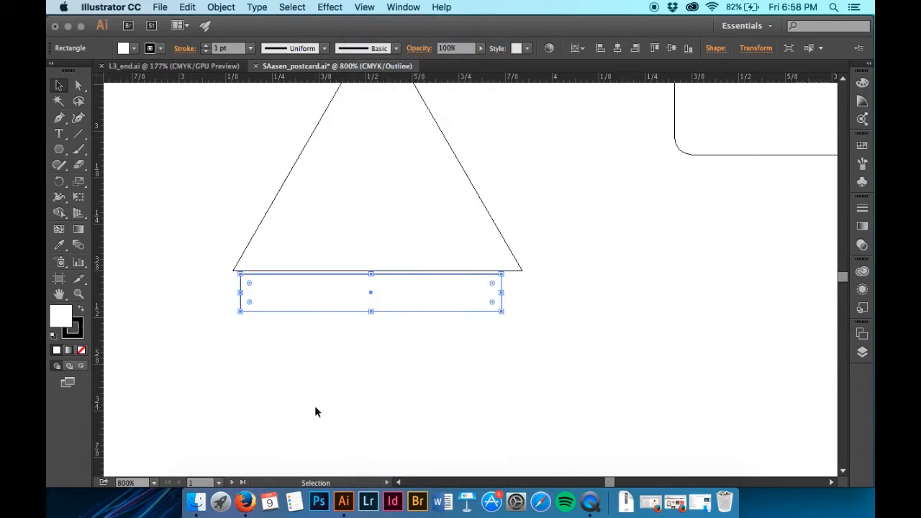
key(super+equal)
key(super+equal)
key(super+equal)
scroll(315, 405, left, 10)
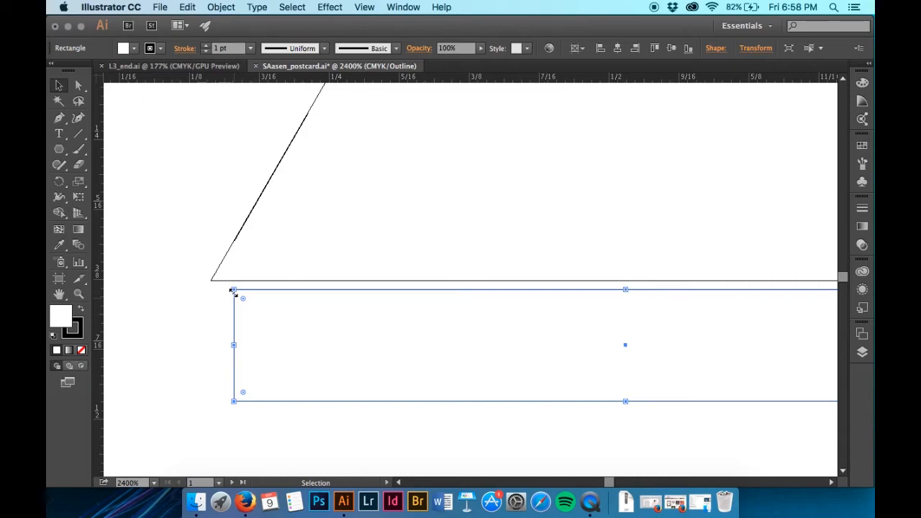
key(a)
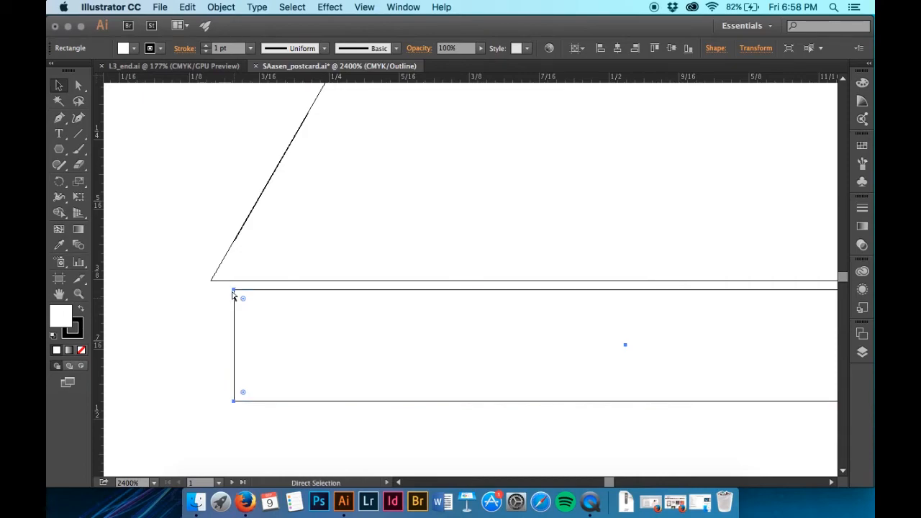
key(v)
key(a)
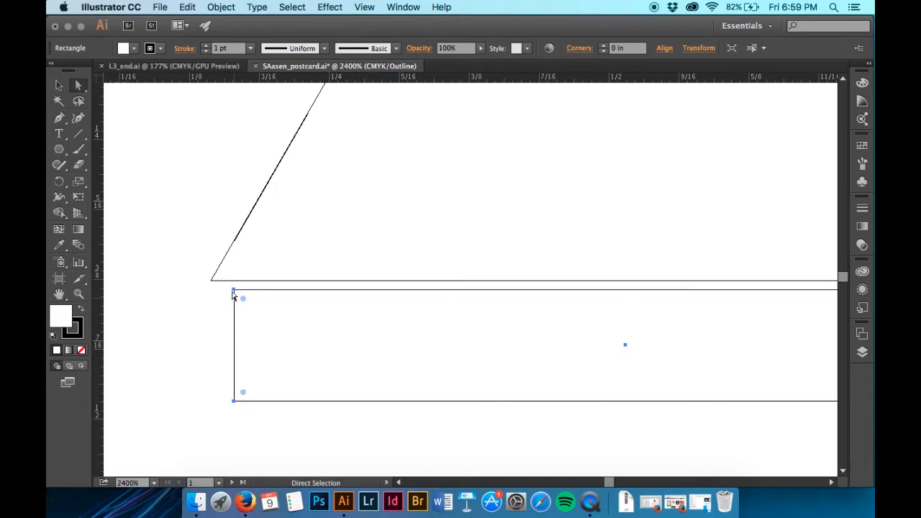
drag(233, 291, 238, 295)
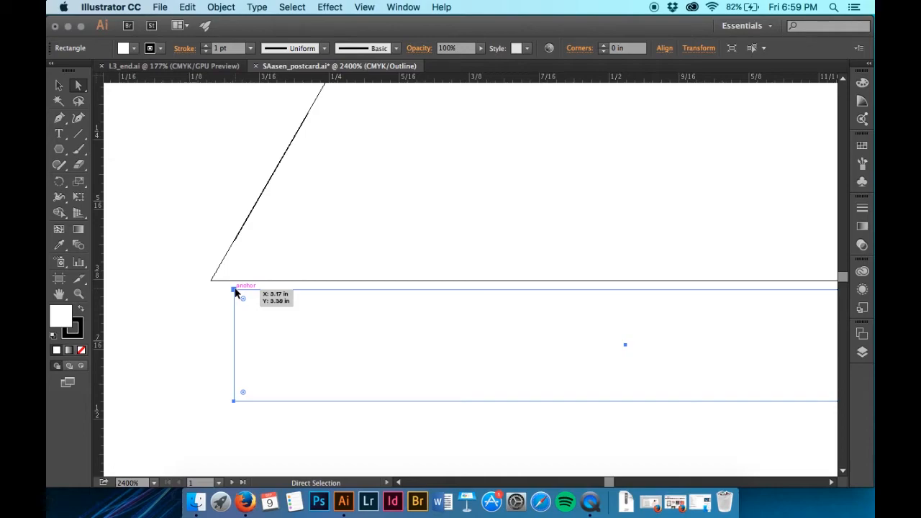
drag(236, 291, 211, 282)
Try to pull the rectangle's upper-right corner outward along the triangle's base, undoing the accidental changes to the triangle.
scroll(484, 375, right, 12)
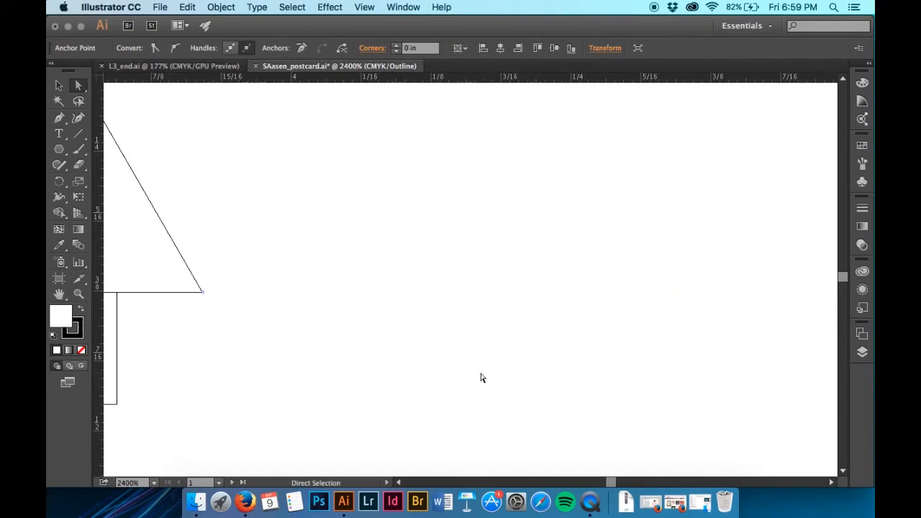
scroll(325, 362, left, 1)
click(191, 334)
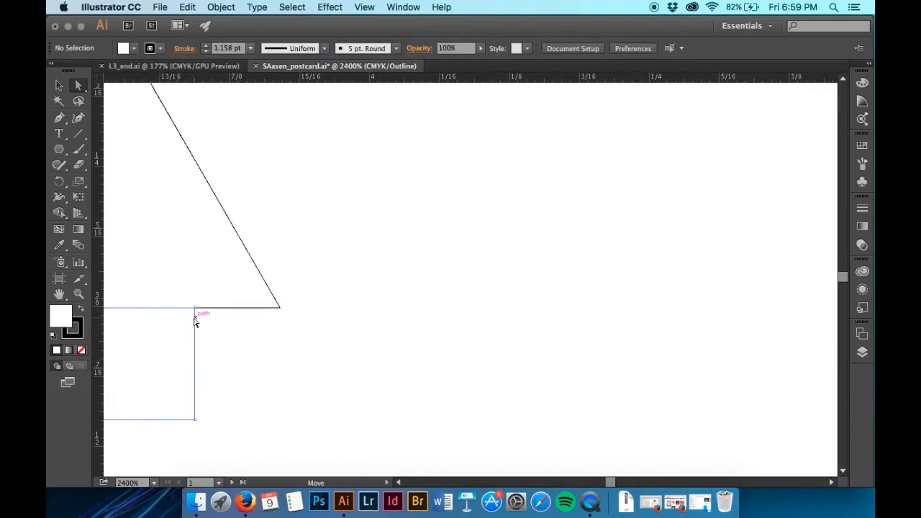
click(195, 311)
drag(195, 311, 264, 317)
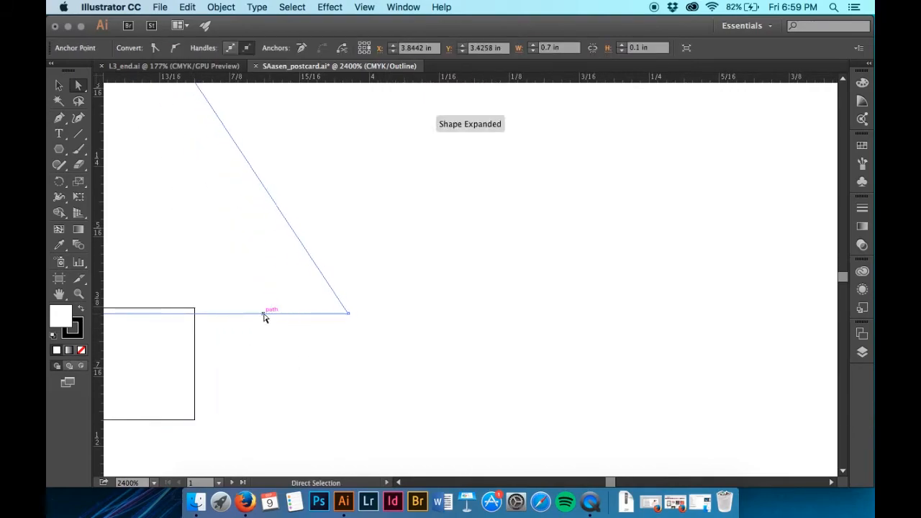
key(super+z)
click(244, 330)
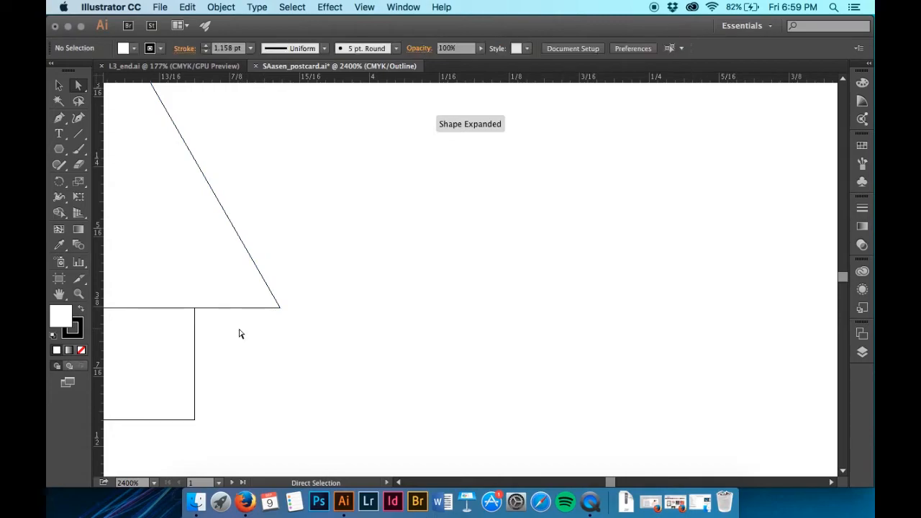
click(194, 332)
click(195, 309)
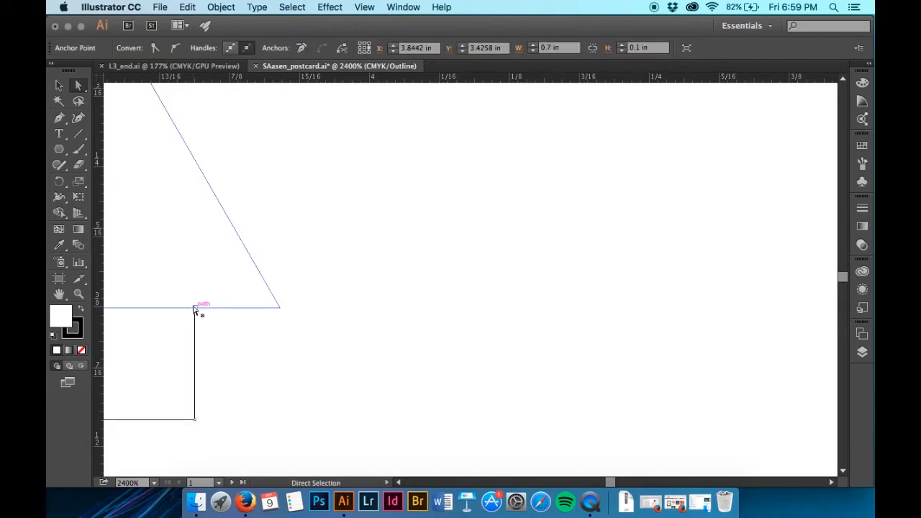
drag(195, 311, 221, 304)
key(super+z)
Extend only the rectangle's upper-right anchor point to the triangle's lower-right corner.
click(195, 327)
click(195, 309)
scroll(194, 309, up, 3)
scroll(191, 310, left, 5)
click(412, 396)
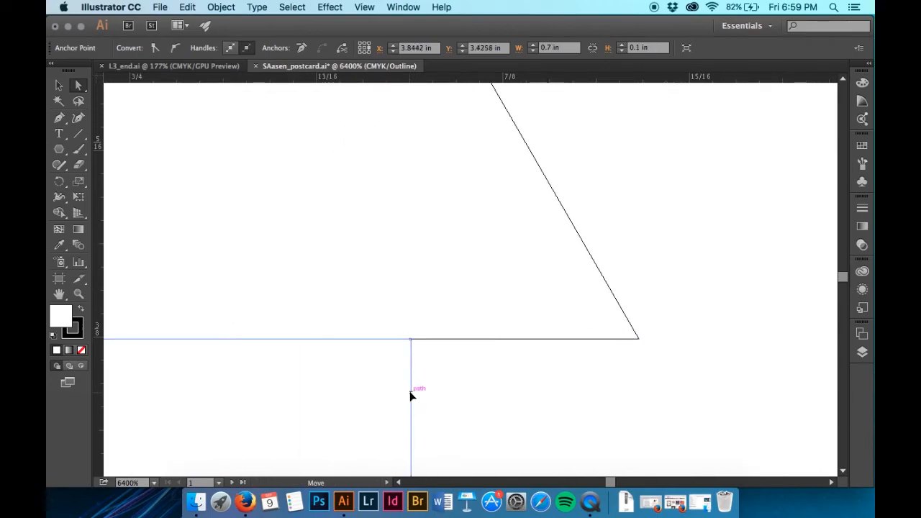
drag(412, 346, 638, 343)
Try to shift the anchor point where the triangle and rectangle meet on the left, and undo the move.
scroll(638, 343, left, 10)
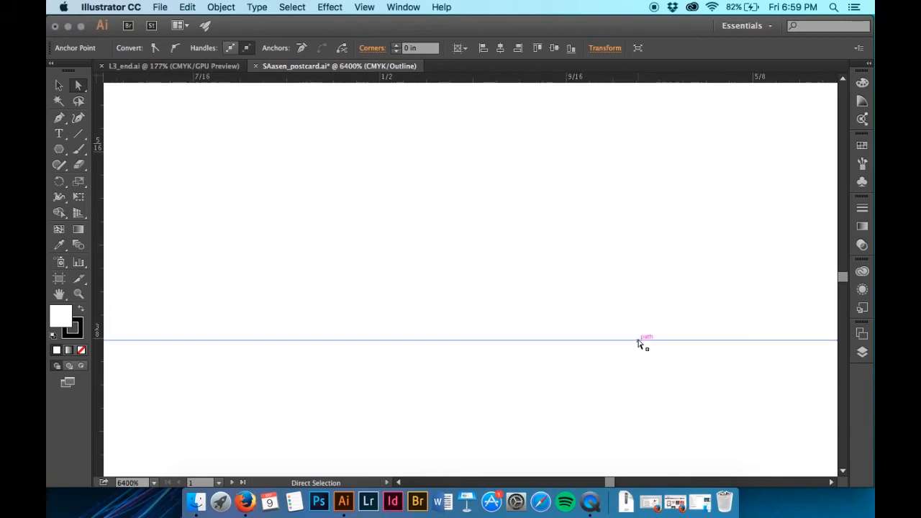
scroll(640, 343, left, 15)
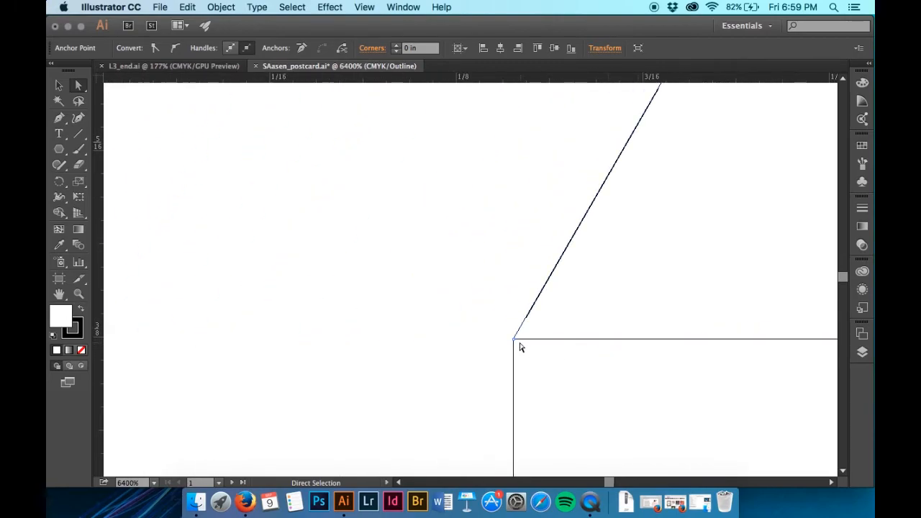
click(517, 341)
mouse_move(516, 341)
mouse_down()
mouse_move(520, 353)
mouse_move(514, 331)
mouse_up()
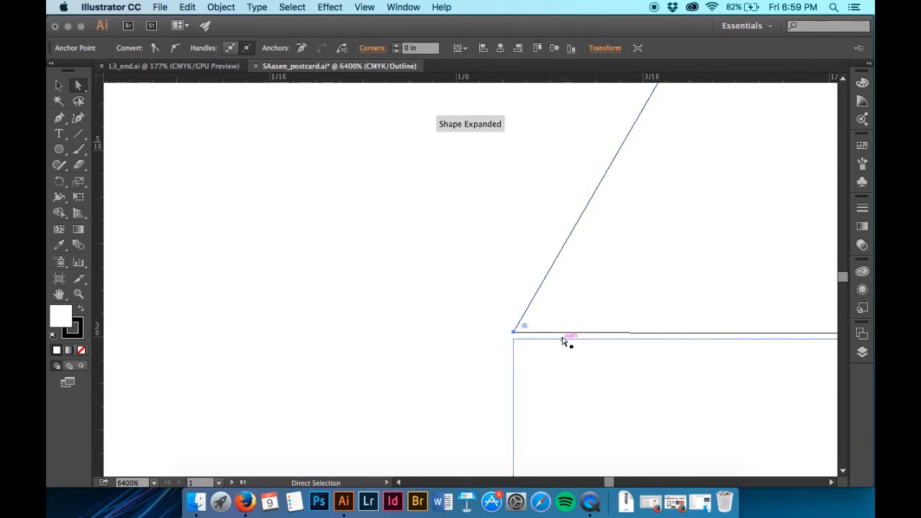
key(super+z)
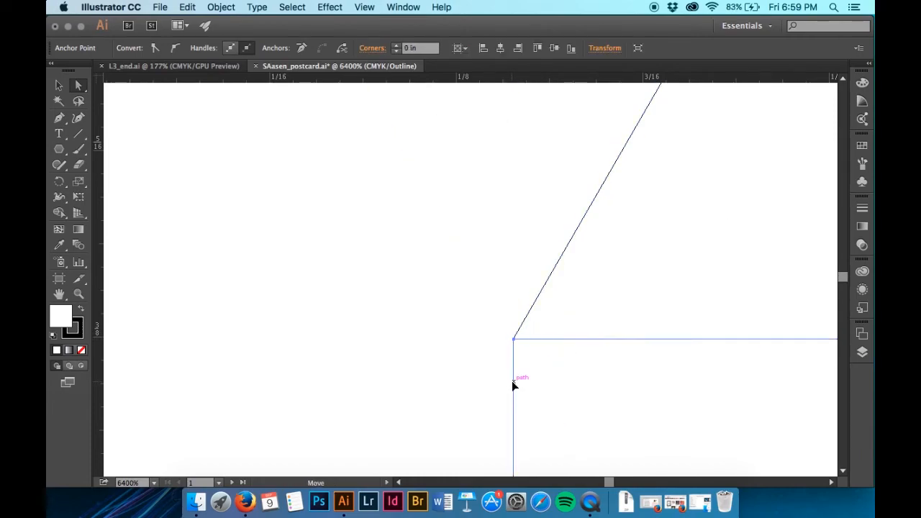
Move the rectangle's lower-right anchor point directly below its upper-right corner so the right edge is vertical.
scroll(513, 384, down, 5)
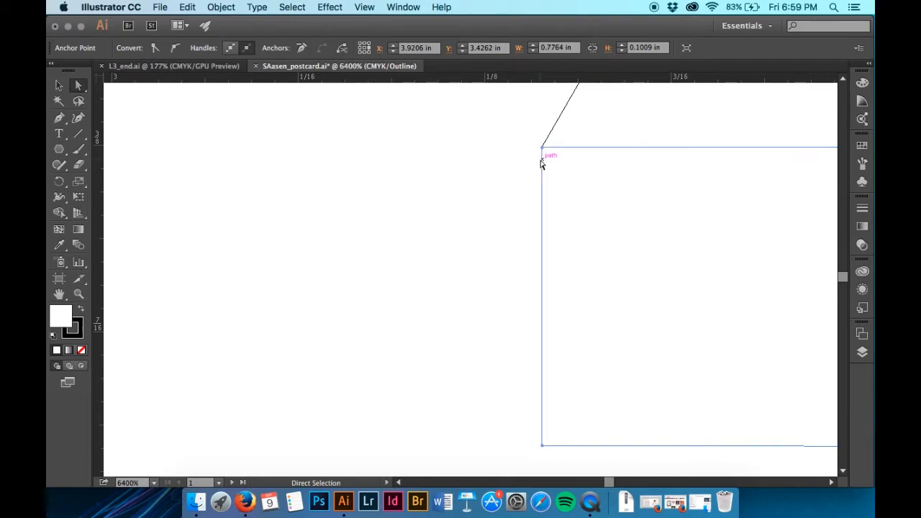
scroll(586, 189, right, 10)
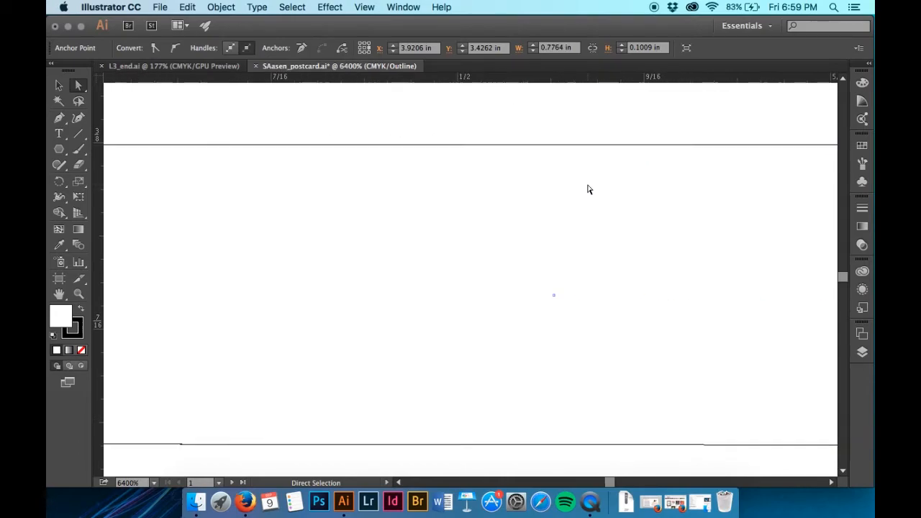
scroll(587, 189, right, 6)
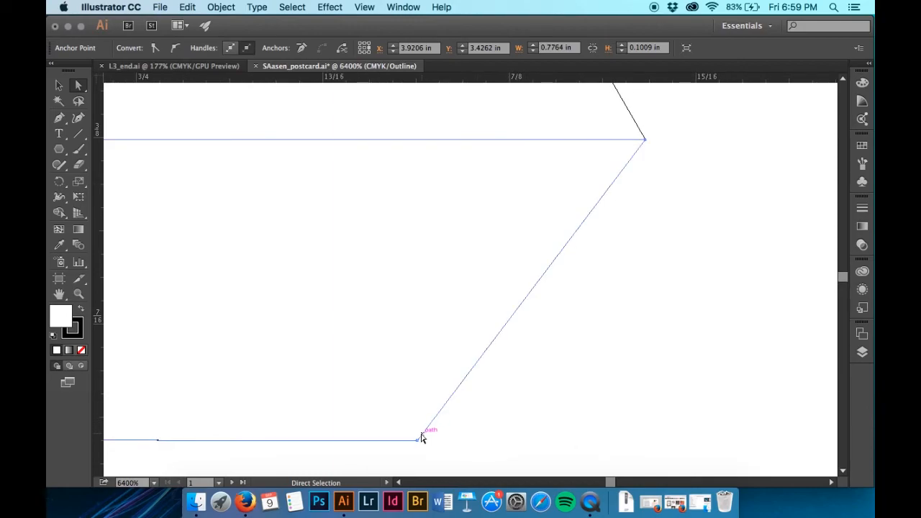
drag(418, 441, 646, 386)
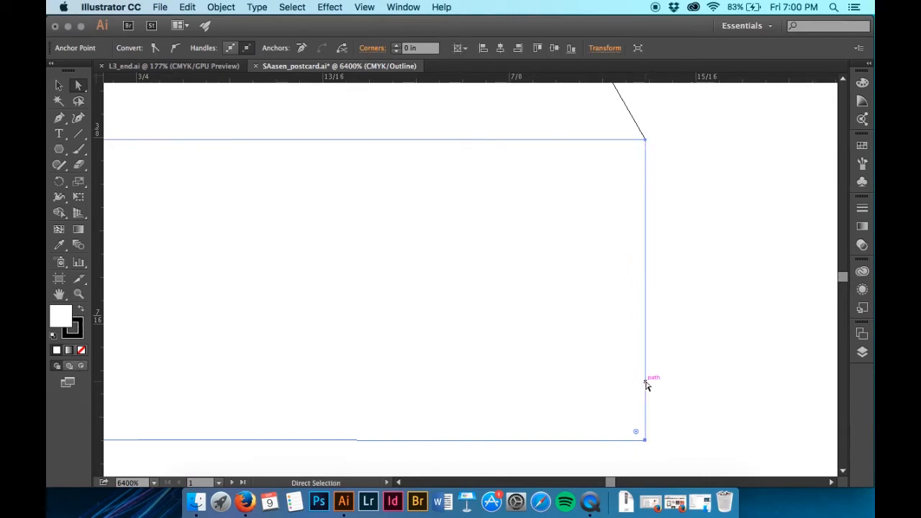
Examine how the rectangle's corners and edges line up with the triangle's base.
scroll(646, 385, up, 5)
scroll(646, 386, left, 2)
click(799, 350)
scroll(800, 350, left, 2)
scroll(799, 349, left, 10)
scroll(800, 350, up, 1)
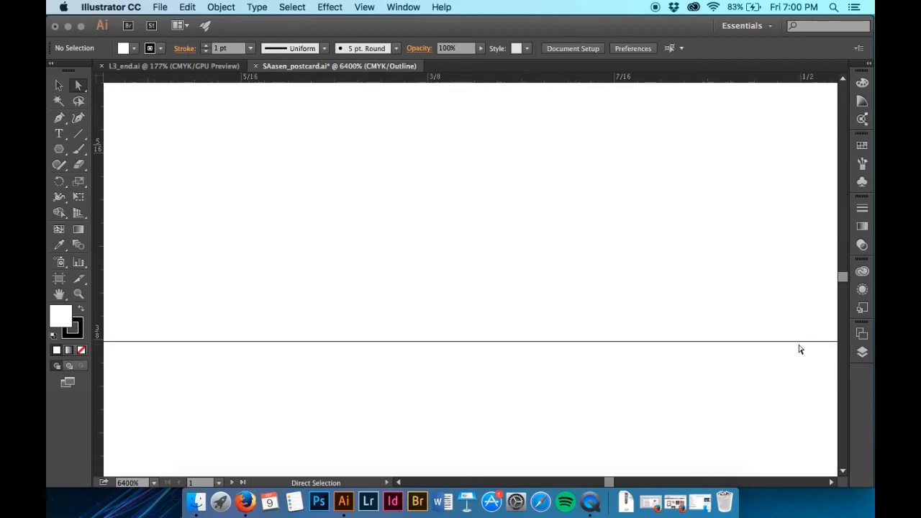
scroll(799, 349, left, 6)
scroll(490, 365, down, 5)
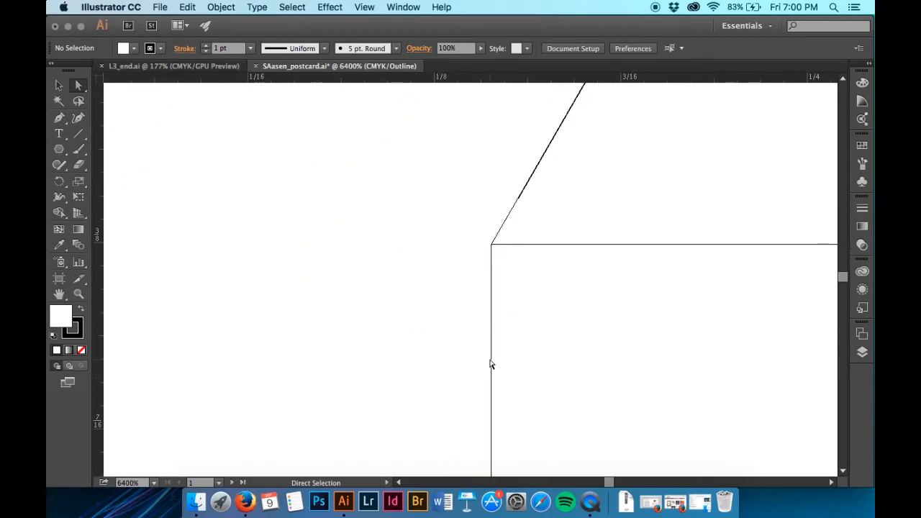
scroll(490, 364, up, 2)
scroll(489, 364, right, 4)
key(super+minus)
key(super+minus)
key(super+minus)
key(super+minus)
key(super+minus)
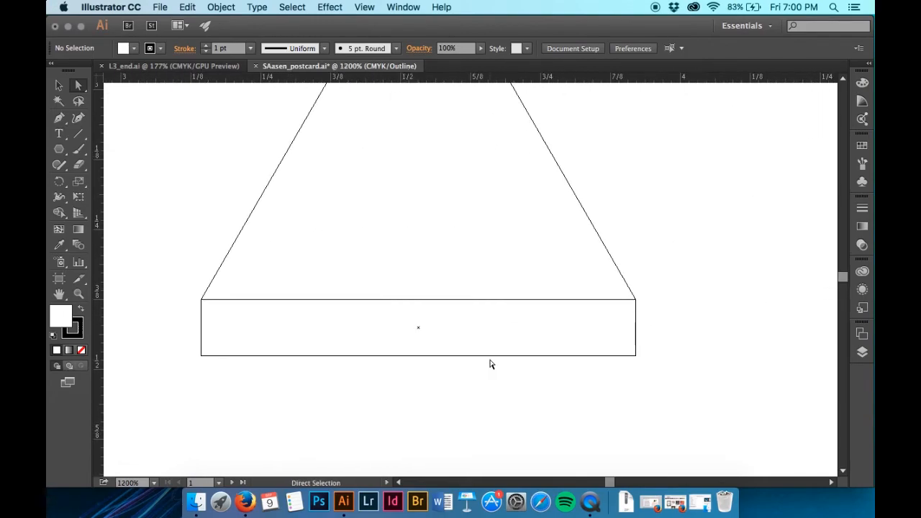
scroll(490, 365, up, 2)
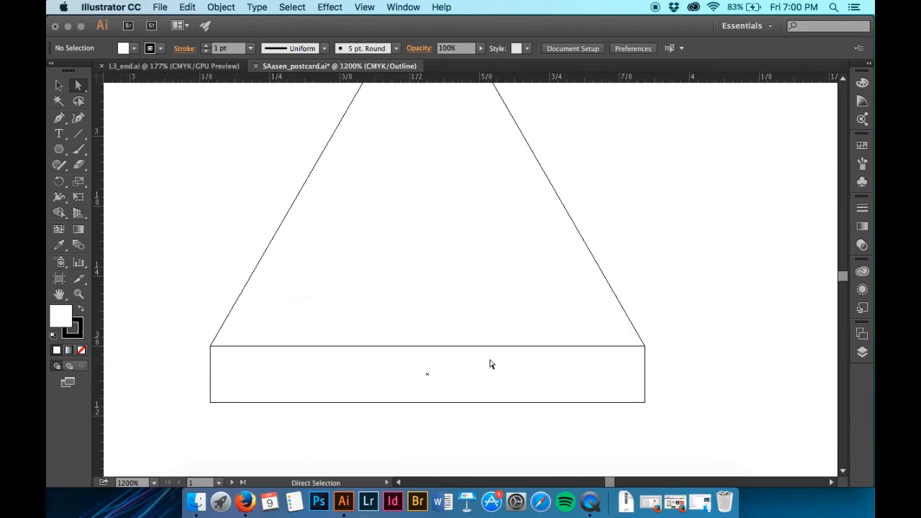
Return to Preview mode and align the triangle's stroke to the inside of its path.
click(352, 7)
click(363, 20)
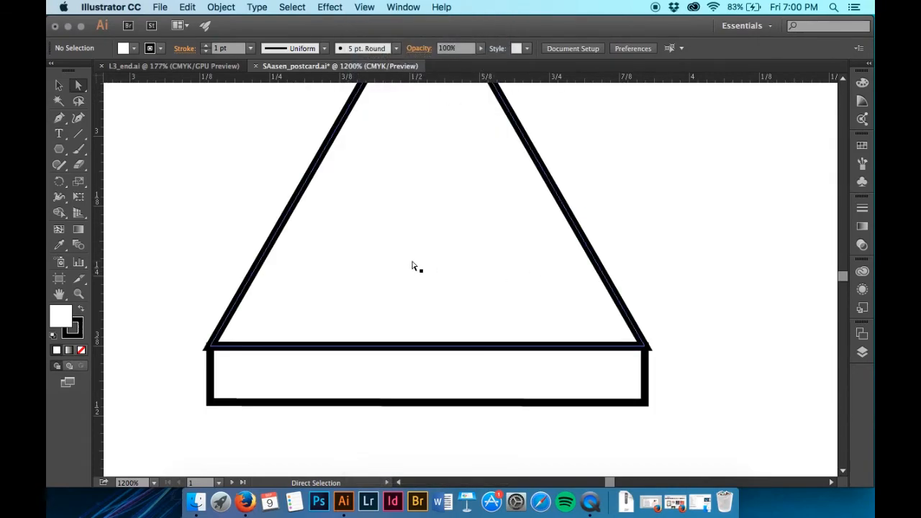
click(287, 221)
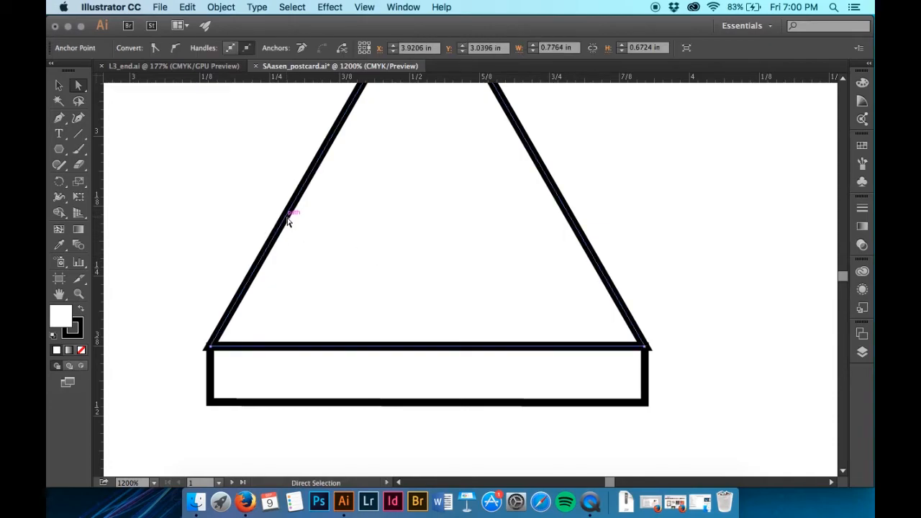
click(222, 191)
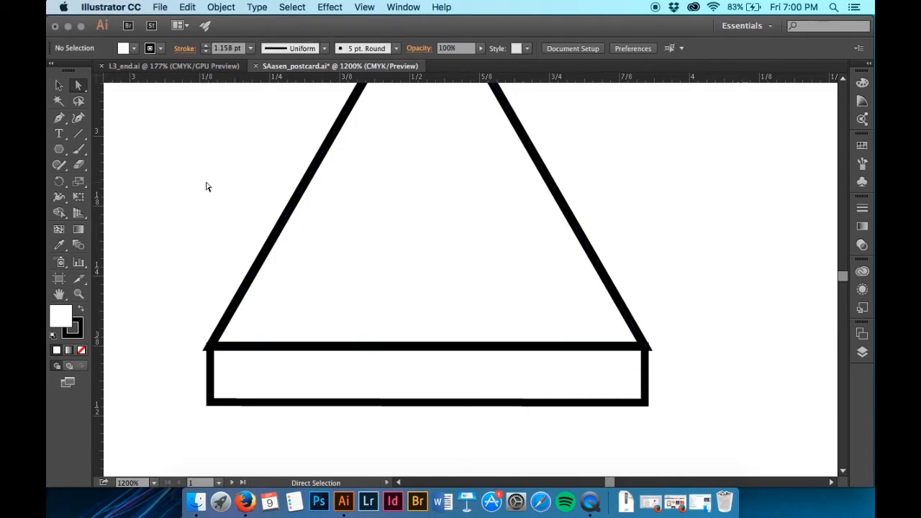
key(v)
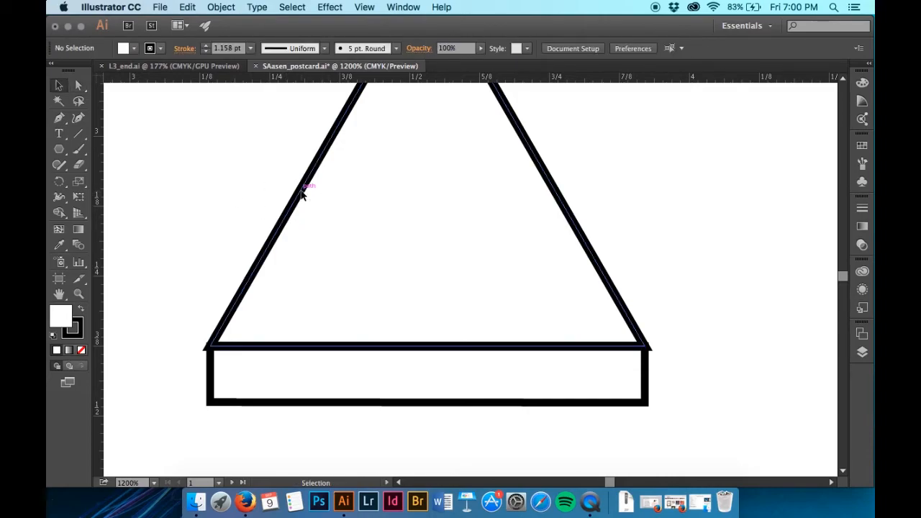
click(302, 194)
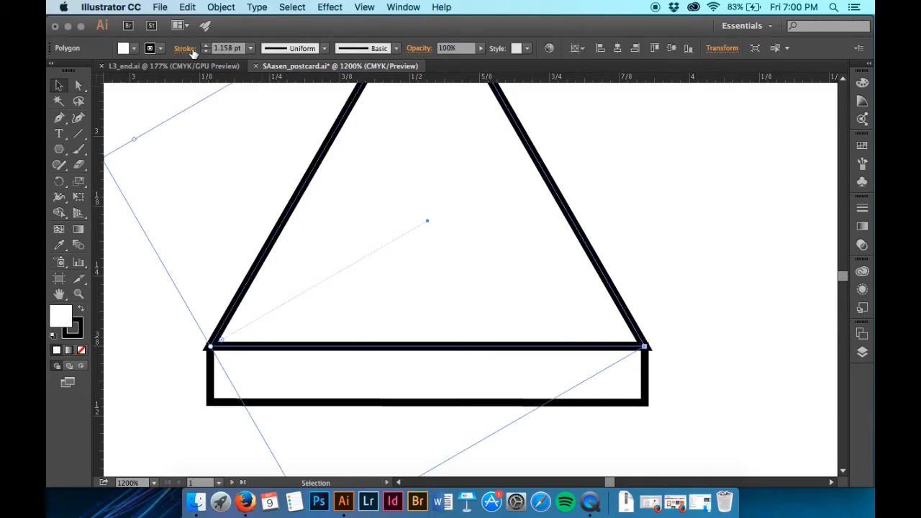
click(227, 47)
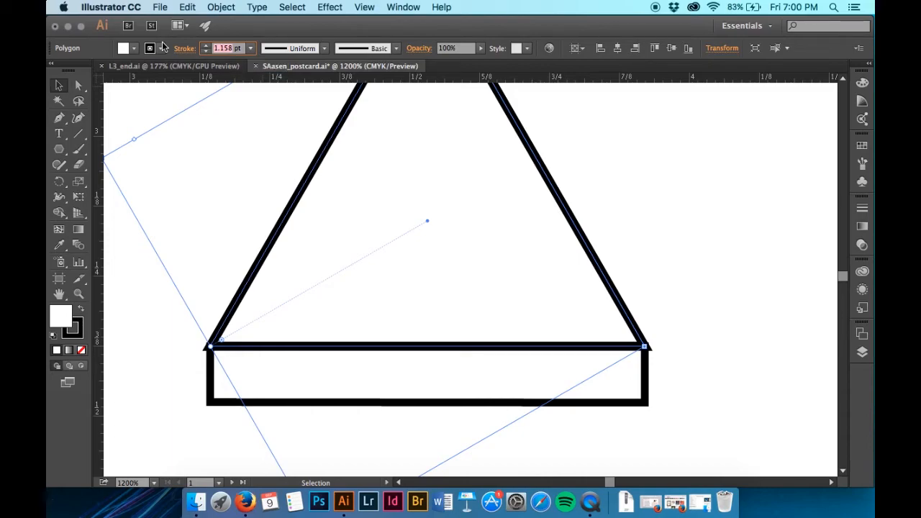
click(190, 50)
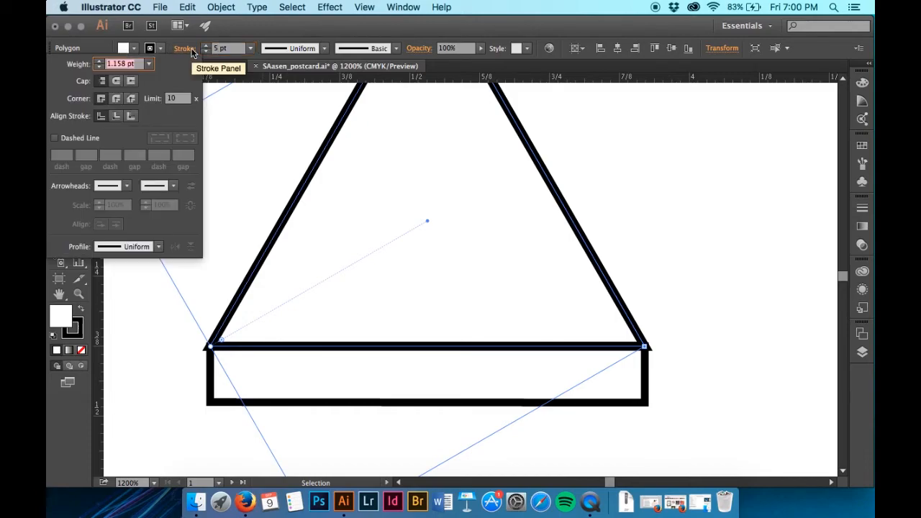
click(118, 117)
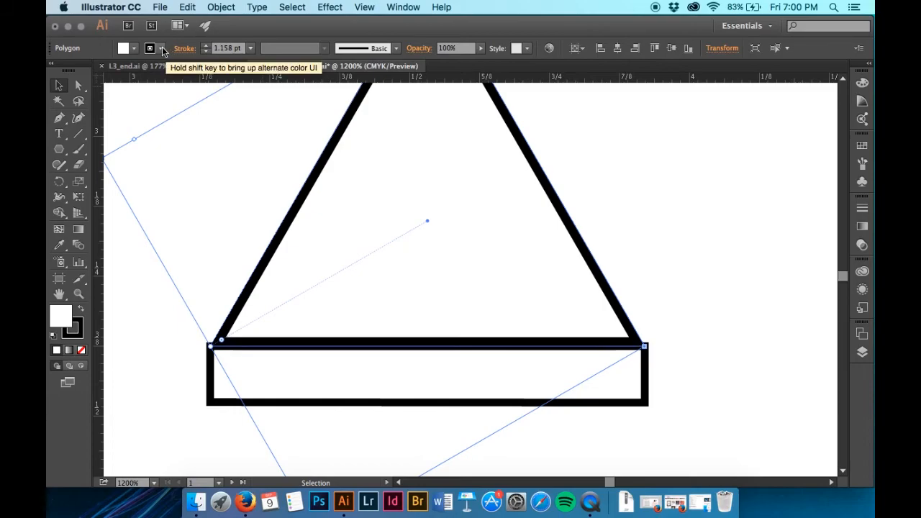
Give the triangle a dark gray stroke and a black fill.
click(162, 49)
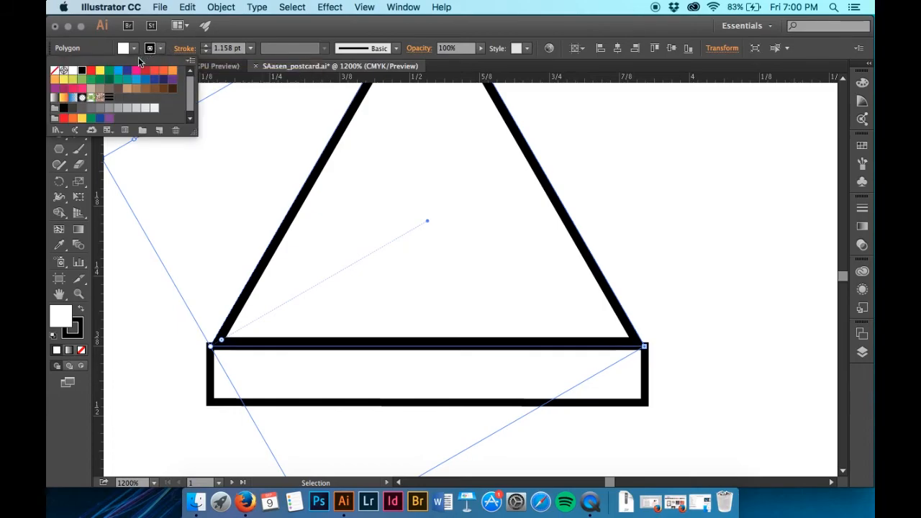
click(83, 113)
click(133, 48)
click(82, 71)
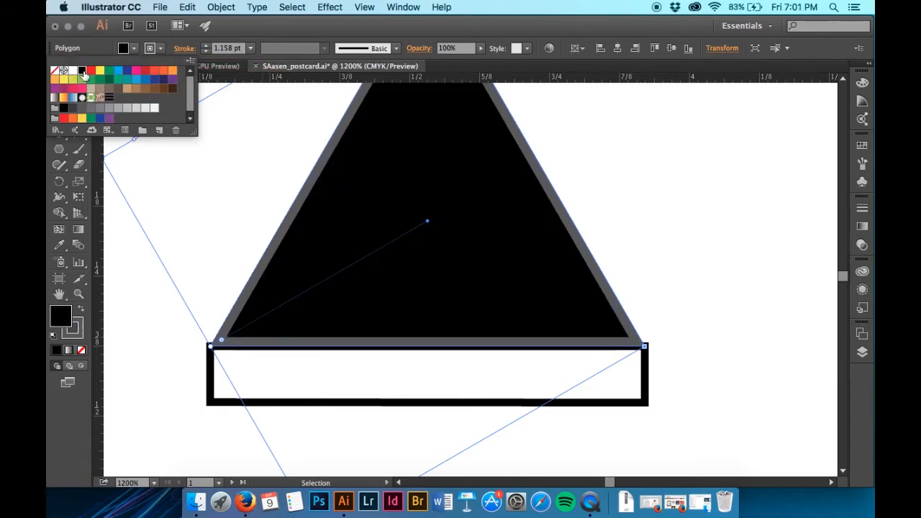
scroll(670, 223, up, 3)
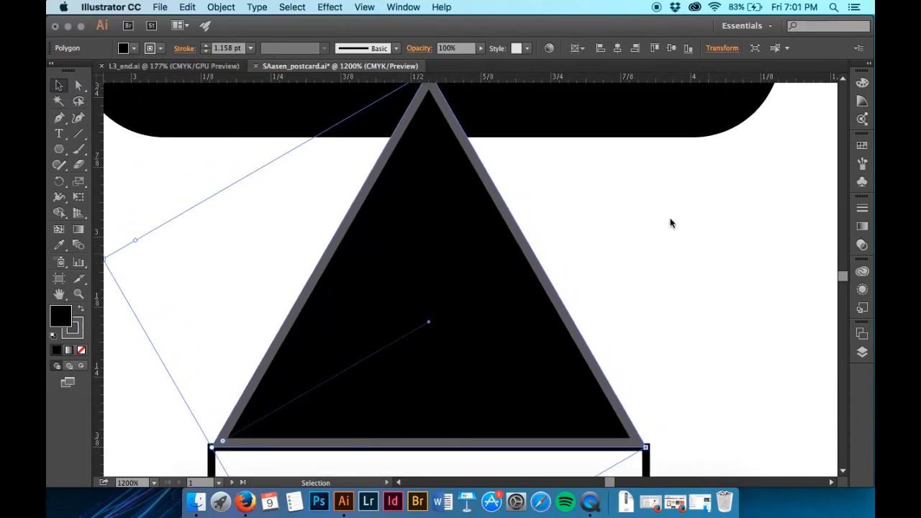
scroll(669, 223, down, 4)
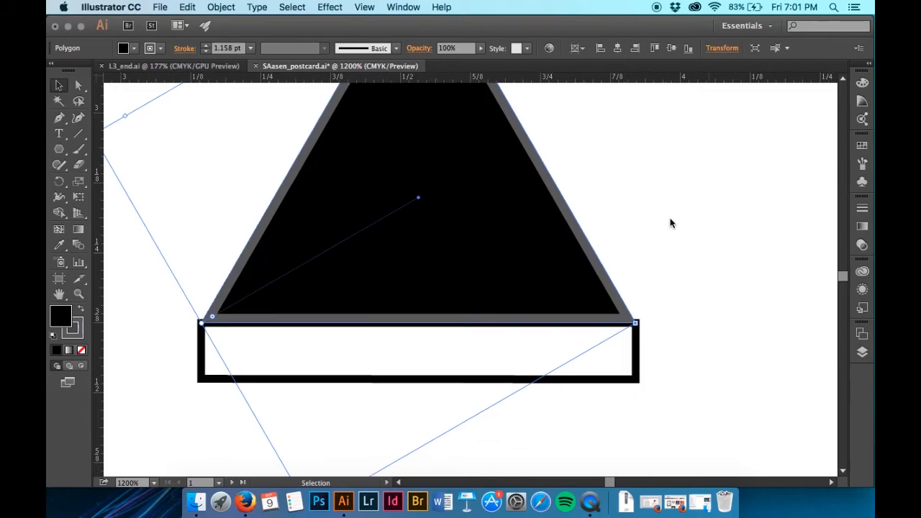
Remove the stroke of the rectangle below the triangle by setting its weight to 0, and fill it with black.
click(637, 356)
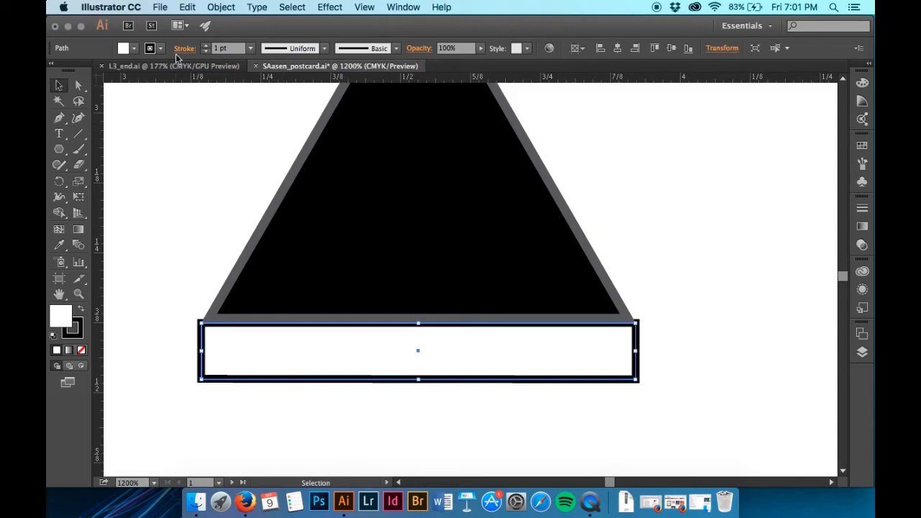
click(216, 47)
text(0)
key(Return)
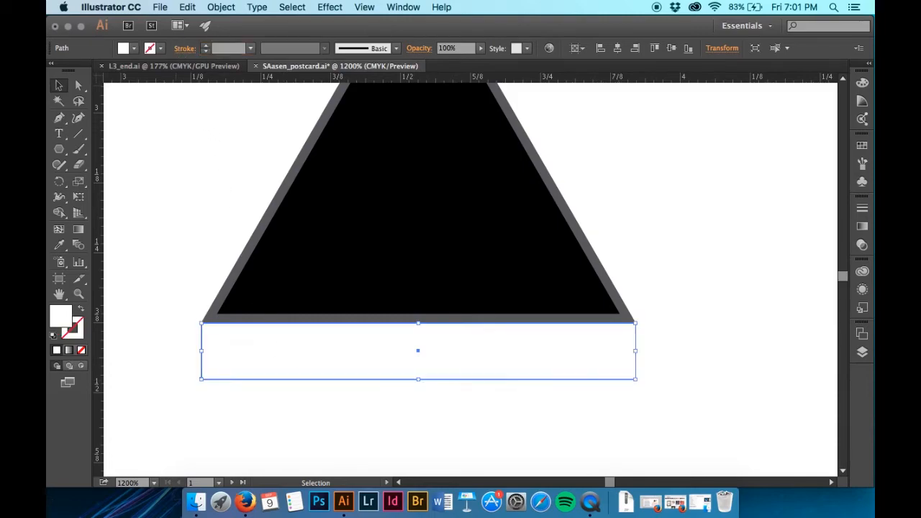
click(134, 48)
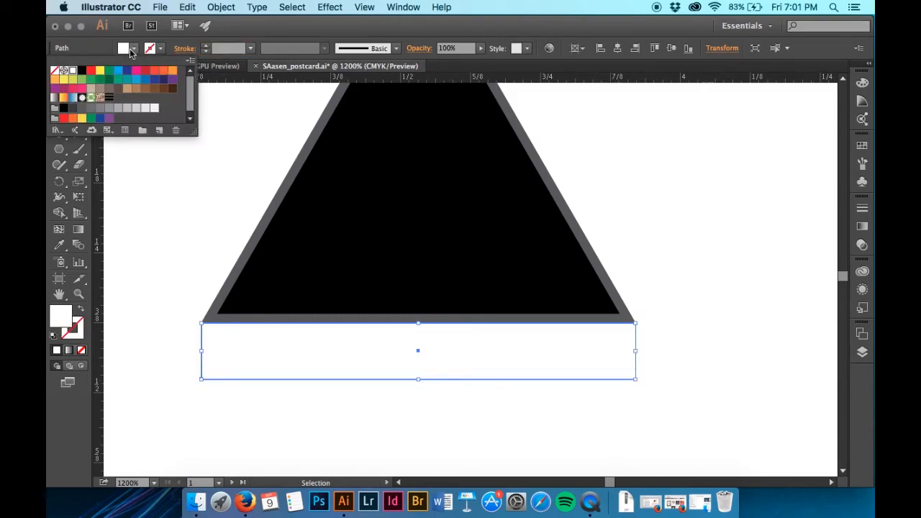
click(82, 71)
click(164, 242)
click(165, 243)
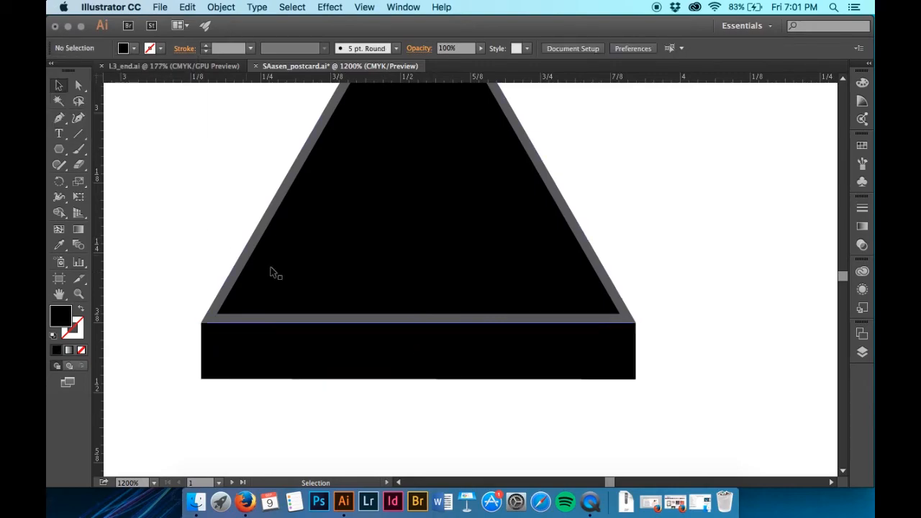
Select the triangle and the rectangle beneath it and send both to the back, behind the satellite body.
scroll(309, 294, up, 5)
scroll(314, 227, down, 3)
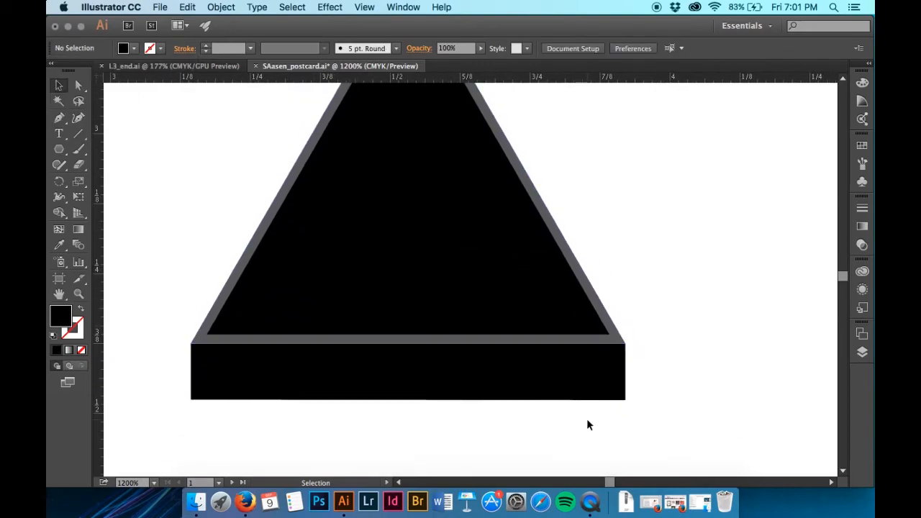
drag(573, 425, 259, 109)
scroll(259, 110, up, 3)
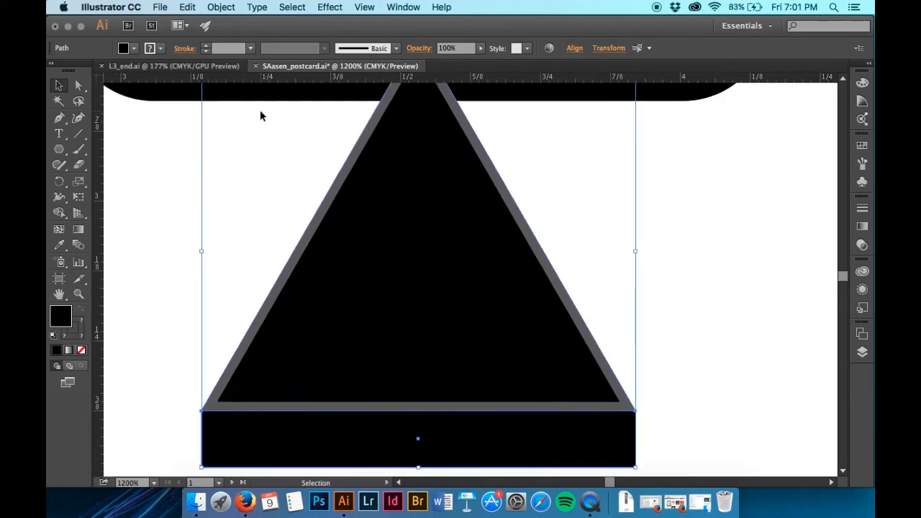
click(221, 6)
mouse_move(232, 34)
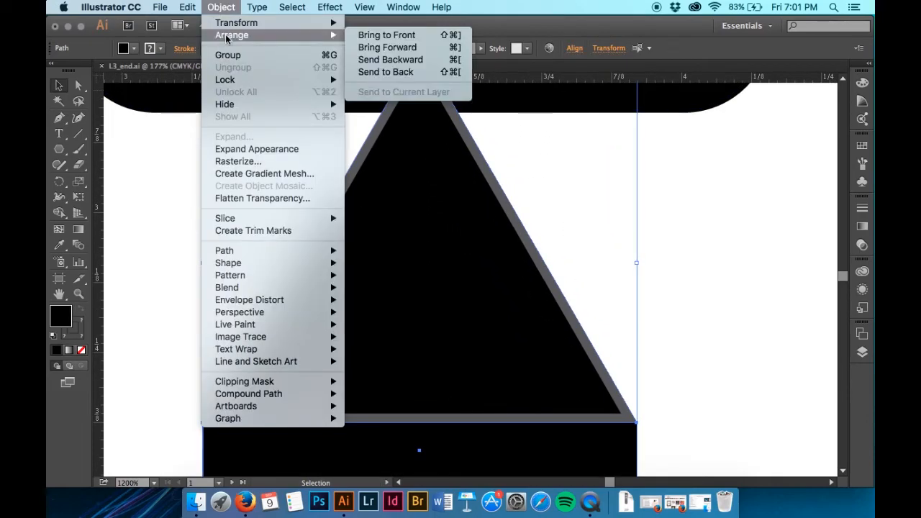
click(385, 72)
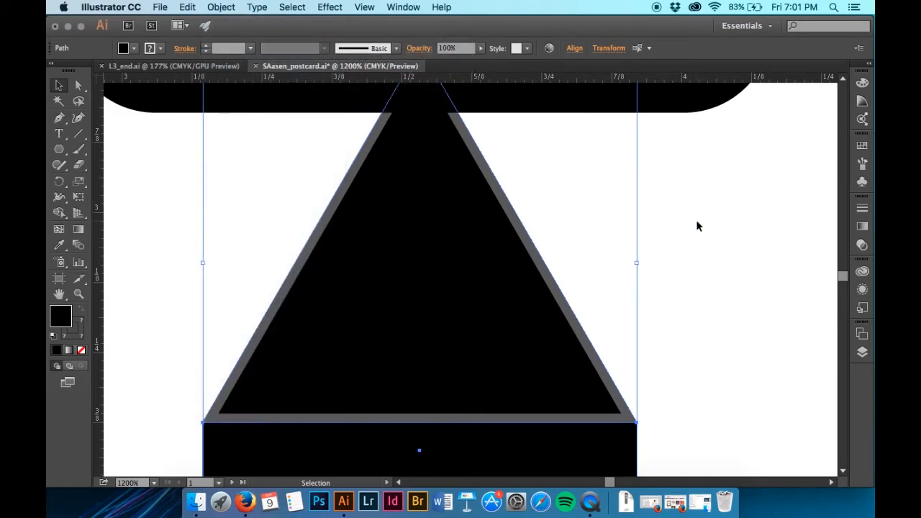
click(696, 226)
scroll(696, 226, down, 2)
Nudge the triangle and its base rectangle down until the triangle's inner black tip meets the body's lower edge.
drag(580, 450, 477, 274)
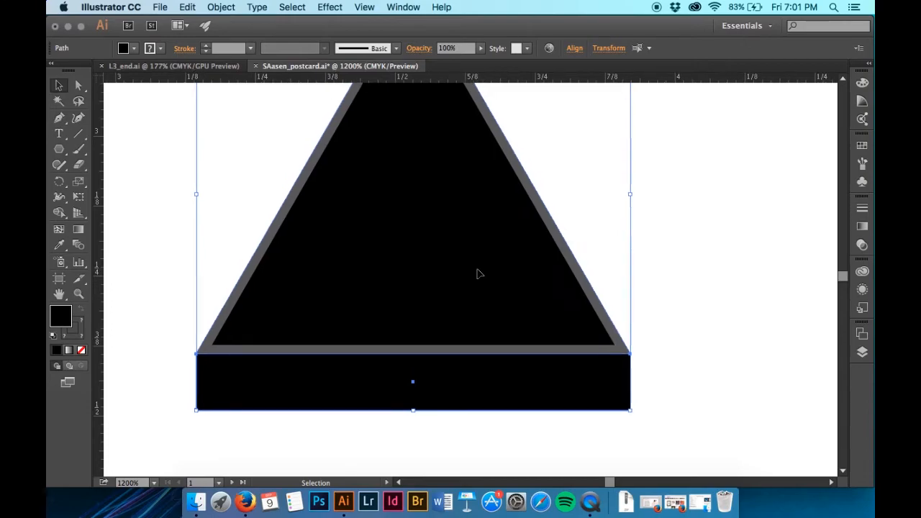
scroll(478, 273, up, 3)
key(Down)
key(Down)
key(Down)
key(Down)
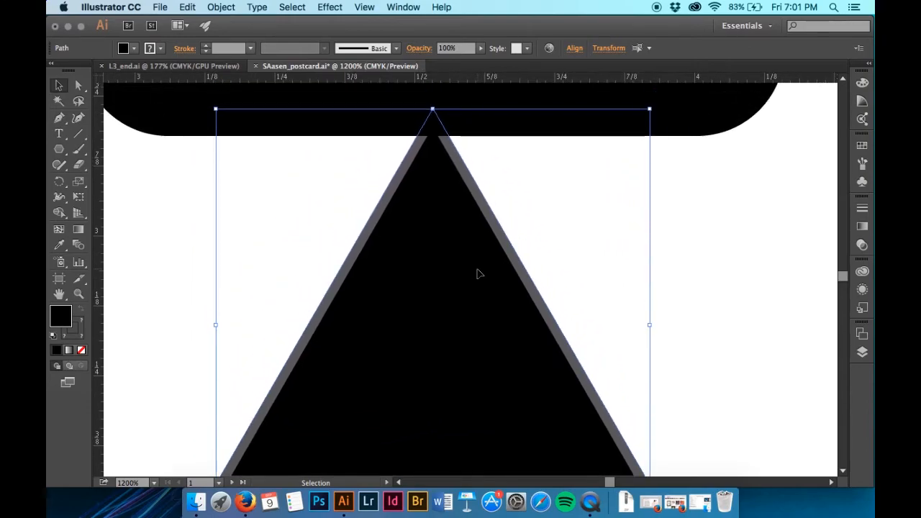
key(Down)
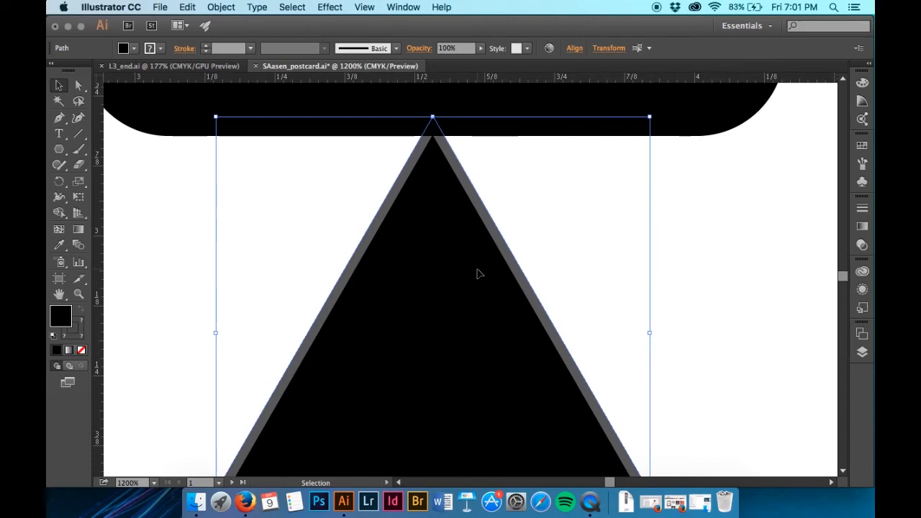
key(Down)
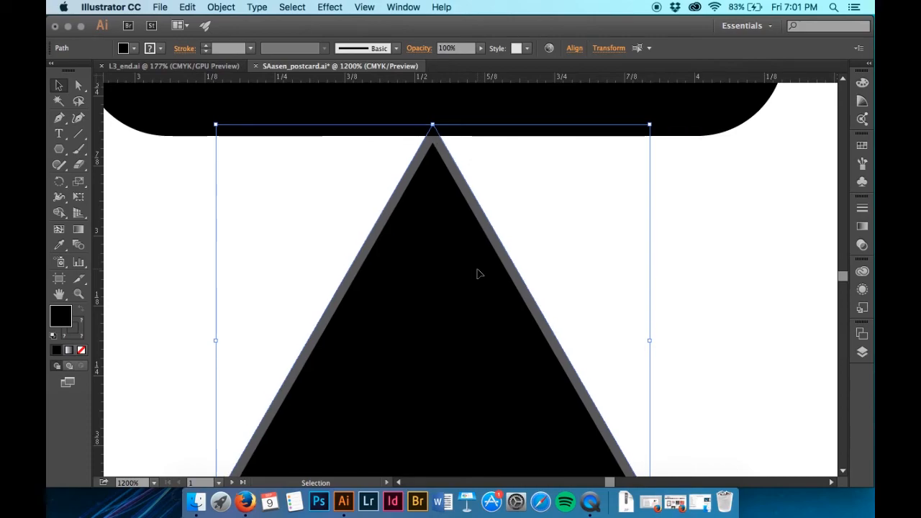
click(714, 201)
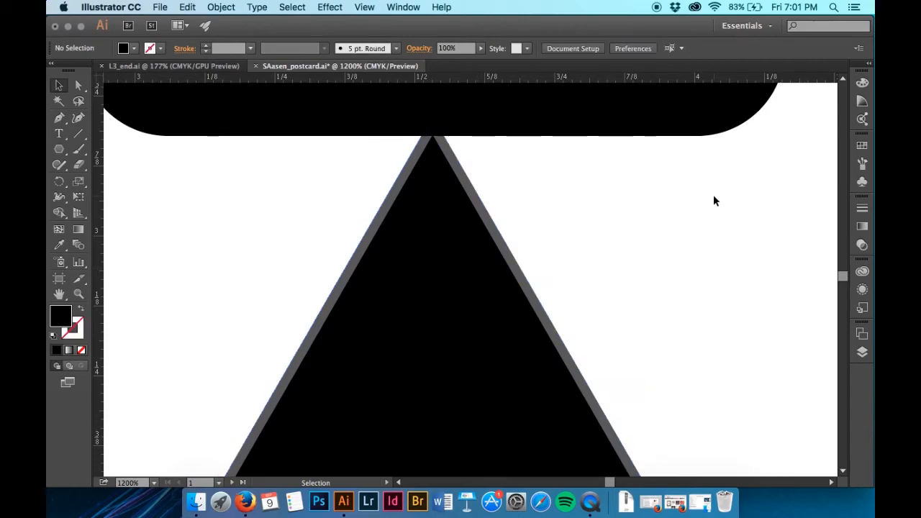
Set the triangle's stroke weight to 5 pt.
click(486, 203)
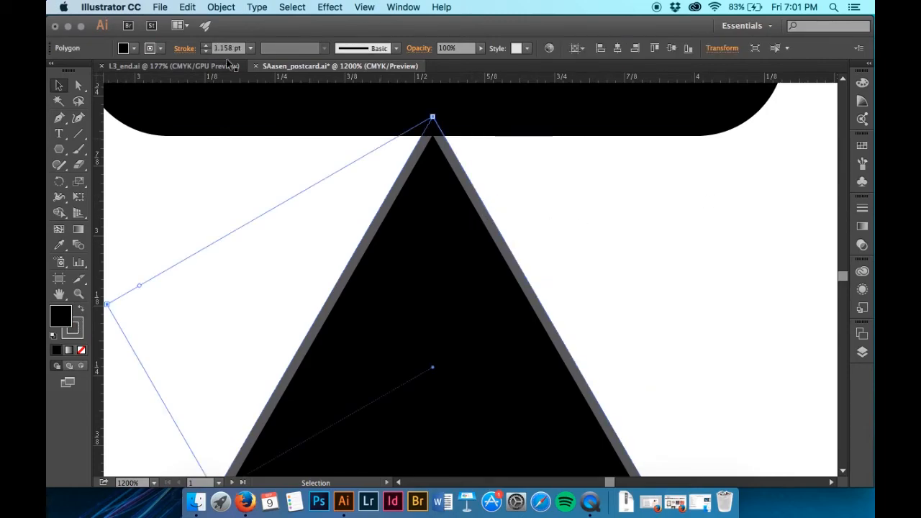
click(184, 48)
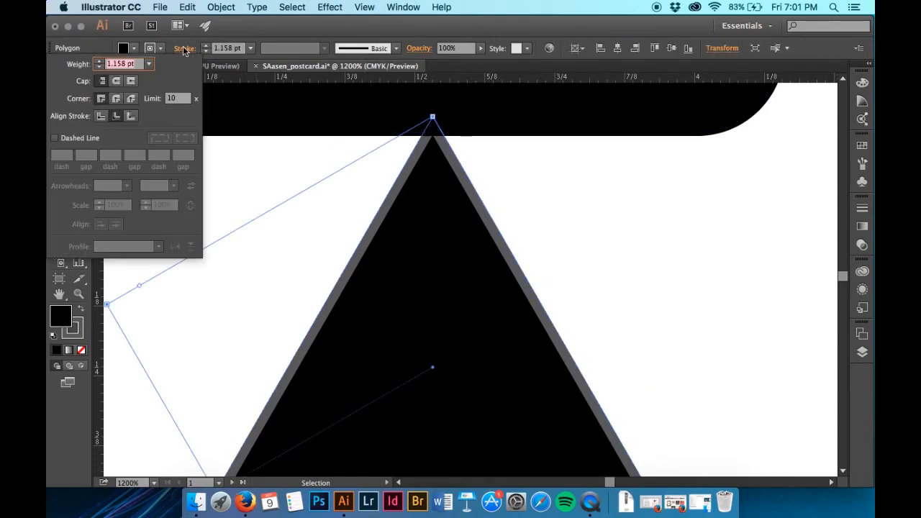
click(115, 63)
drag(125, 64, 63, 66)
text(5)
key(Return)
click(560, 184)
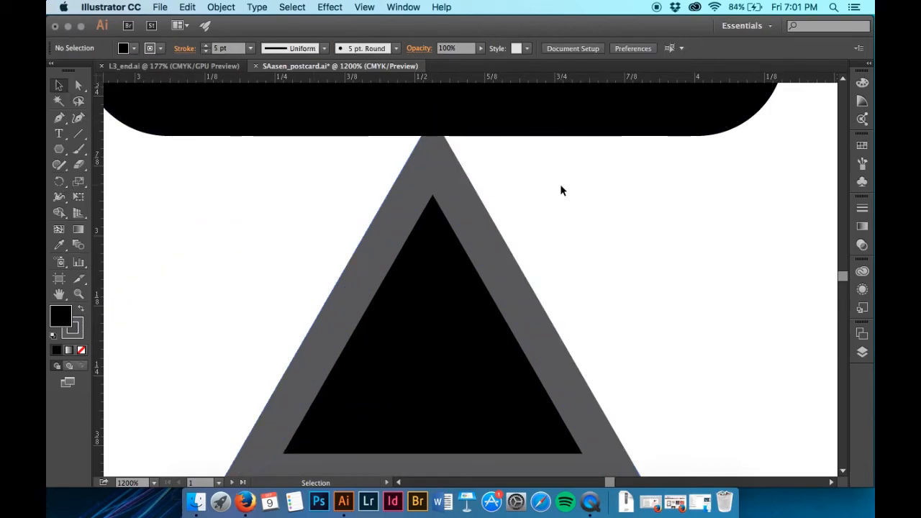
Nudge the triangle and its base rectangle up until the inner black tip sits just below the satellite body.
scroll(540, 208, down, 3)
drag(450, 436, 413, 314)
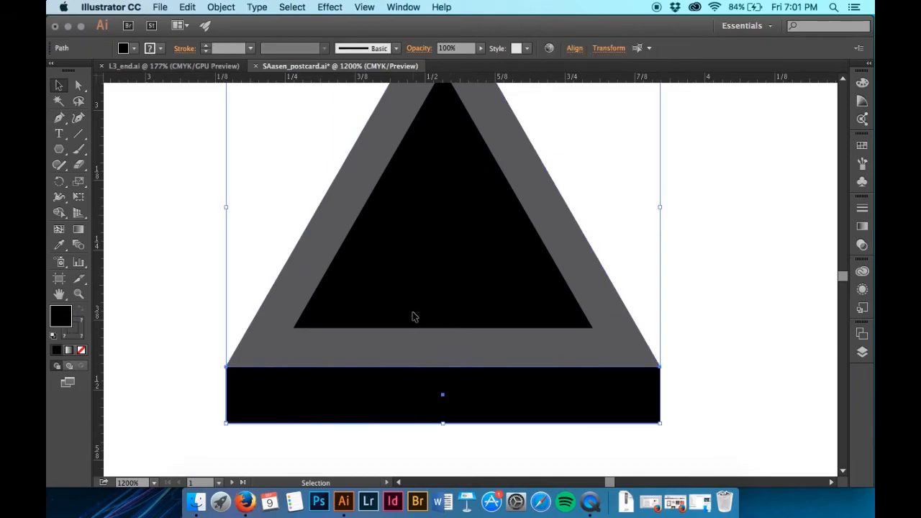
scroll(415, 317, up, 3)
key(Up)
key(Up)
key(Up)
key(Up)
key(Up)
key(Up)
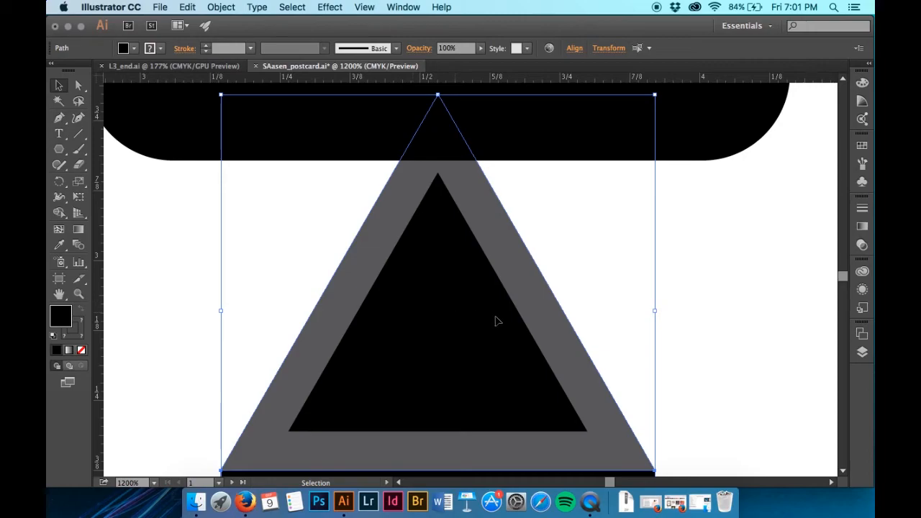
click(749, 282)
Select all parts of the satellite on the first artboard and open the Transform Each options.
key(super+minus)
key(super+minus)
key(super+minus)
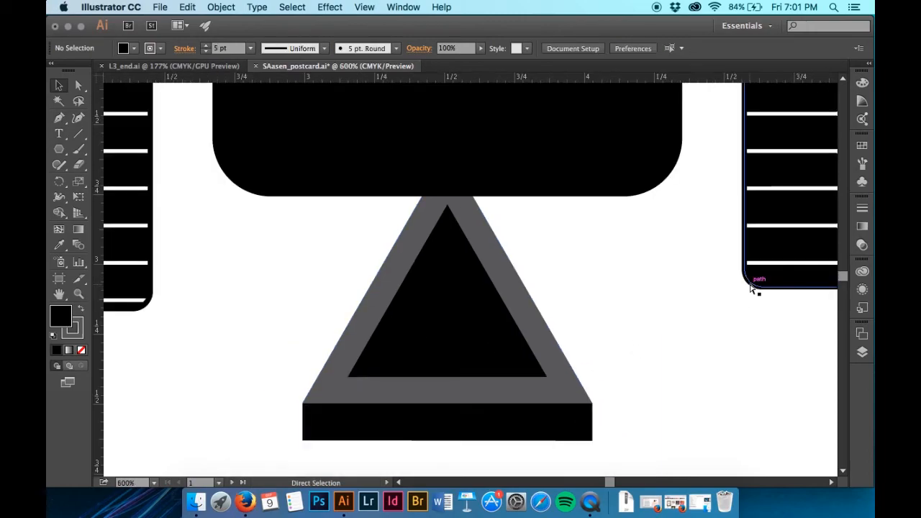
key(super+minus)
key(super+minus)
key(super+minus)
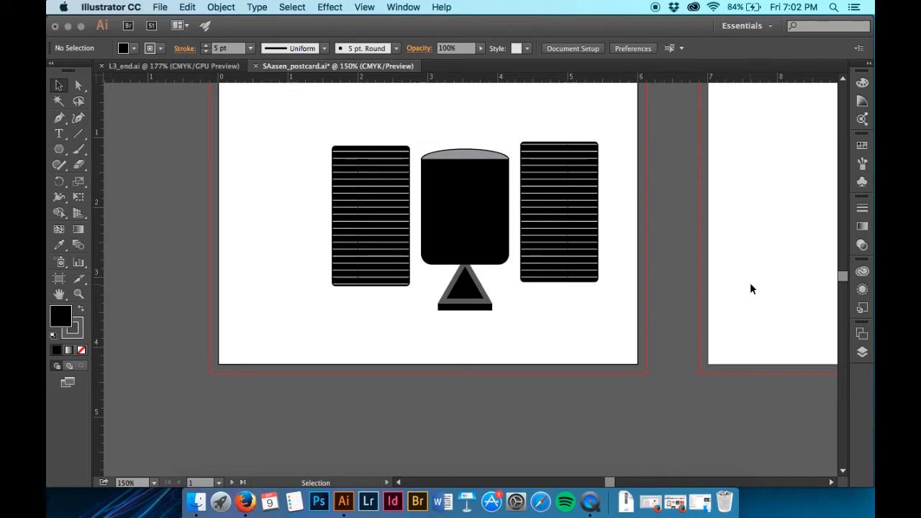
scroll(538, 226, up, 3)
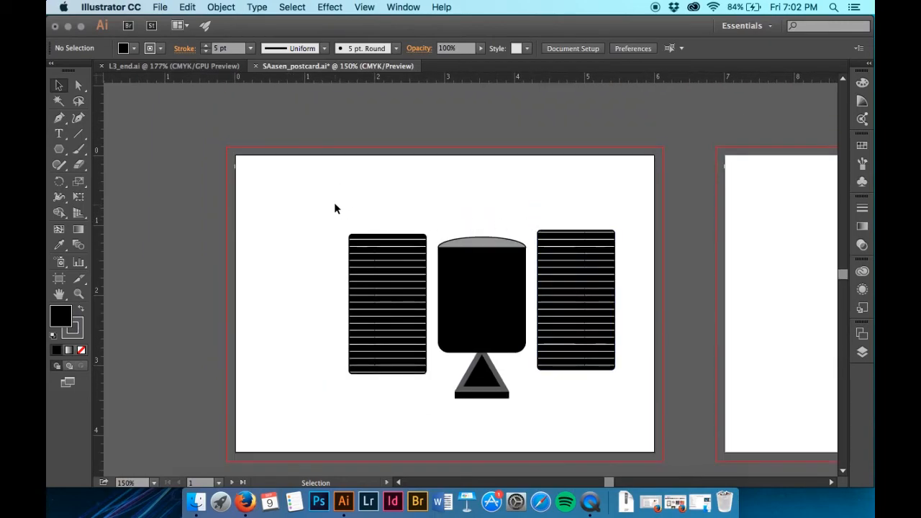
drag(334, 205, 630, 420)
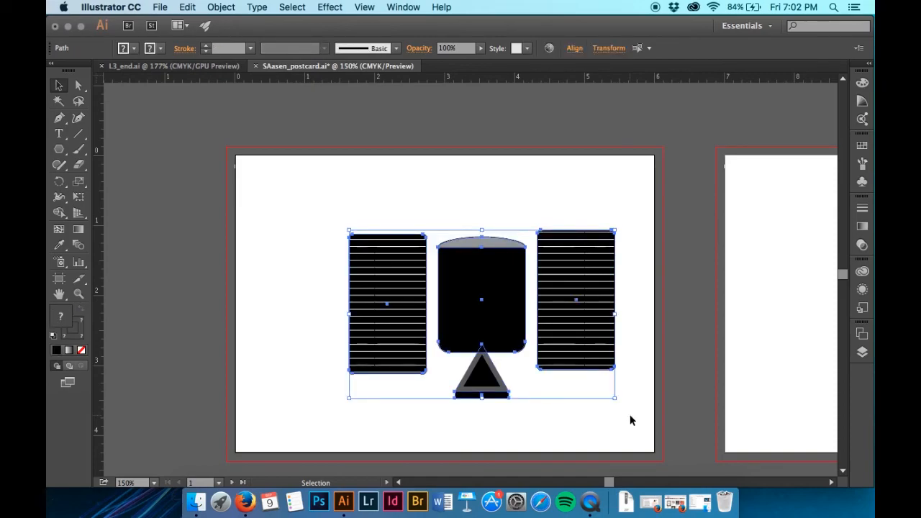
click(264, 5)
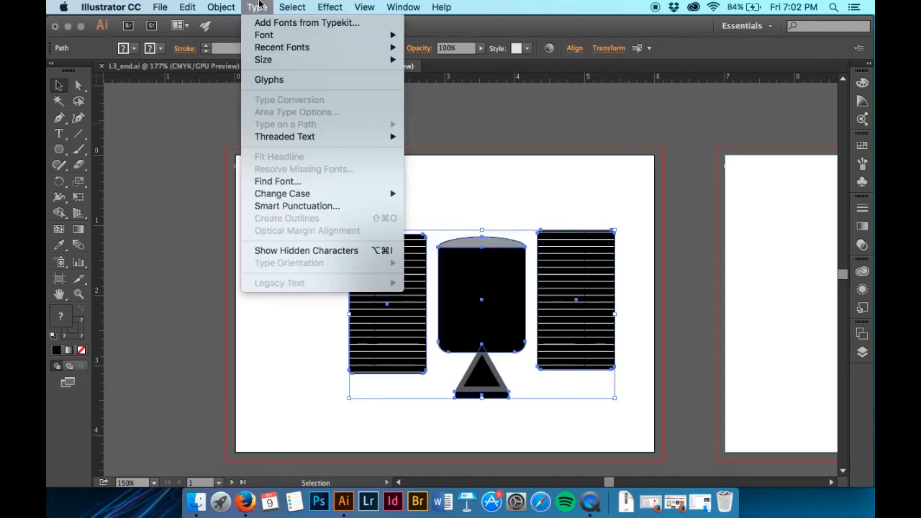
mouse_move(237, 23)
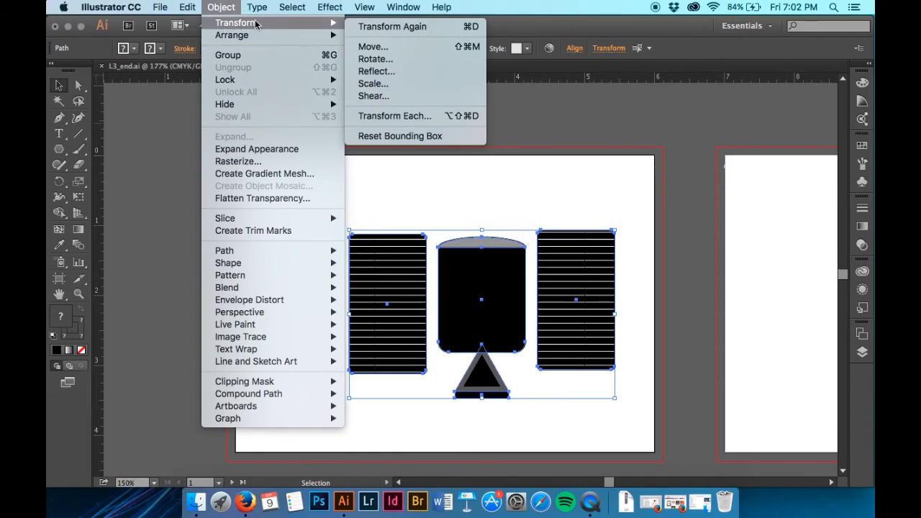
click(402, 117)
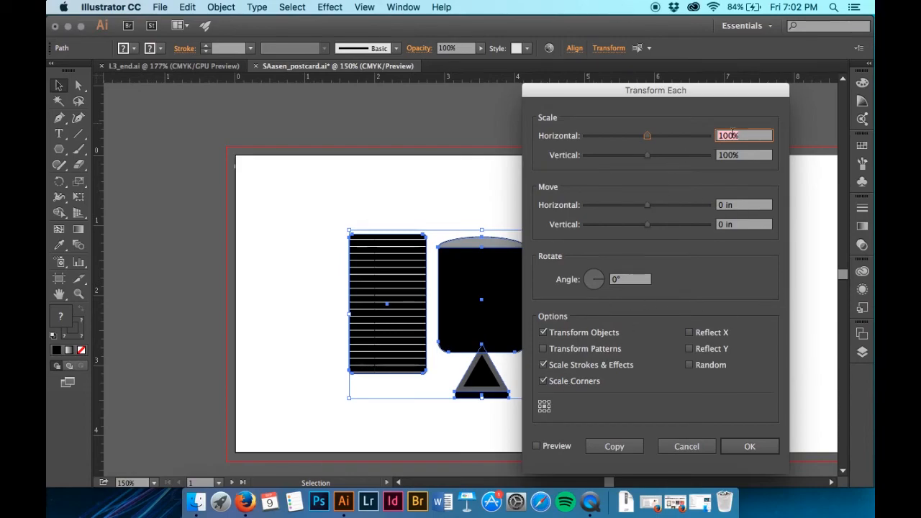
Try scaling each satellite part to 50% horizontally and vertically with a -30° rotation, and undo the transformation.
text(50)
key(Tab)
text(50)
key(Tab)
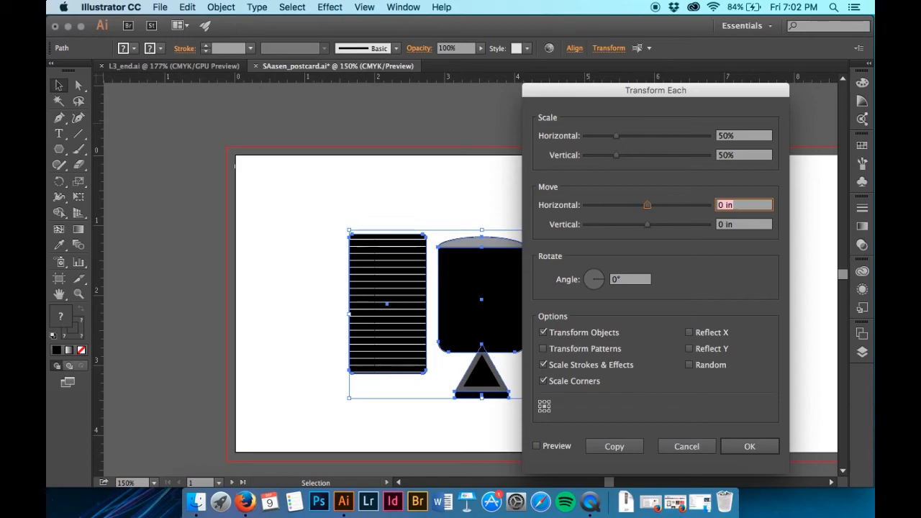
key(Tab)
key(Tab)
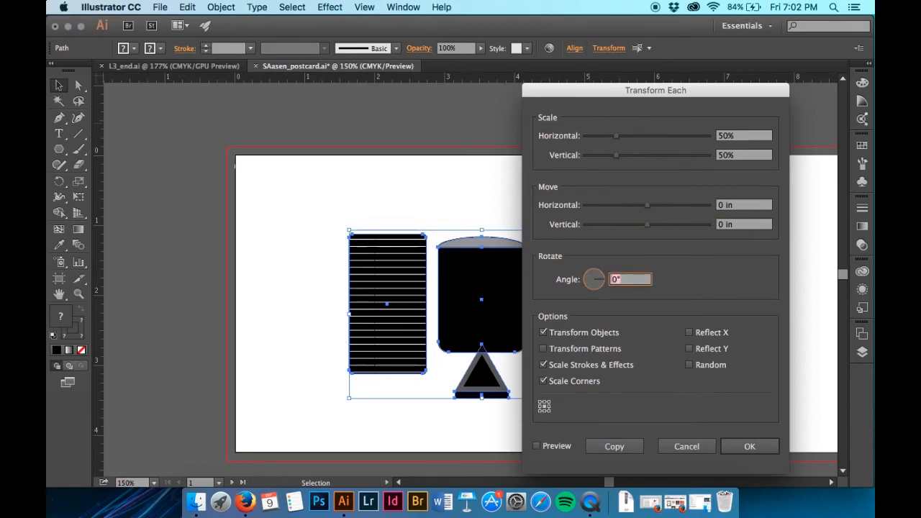
text(-30)
click(750, 446)
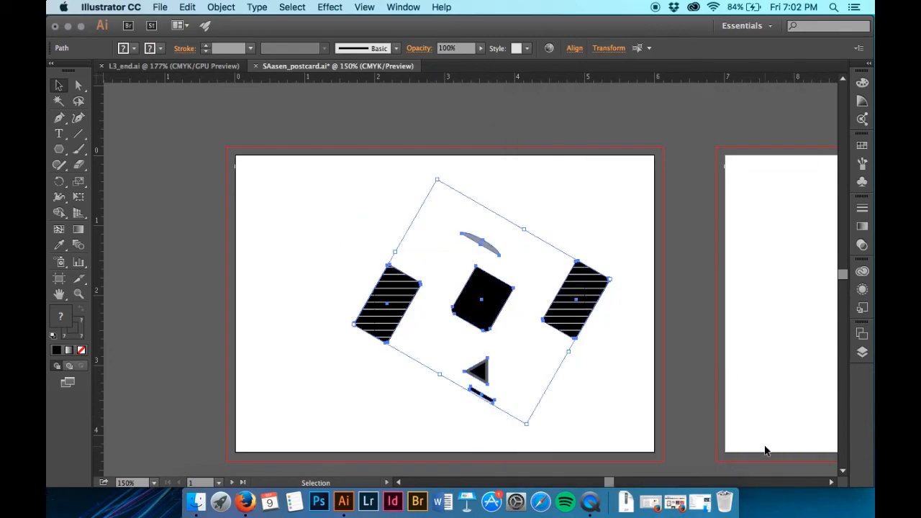
key(super+z)
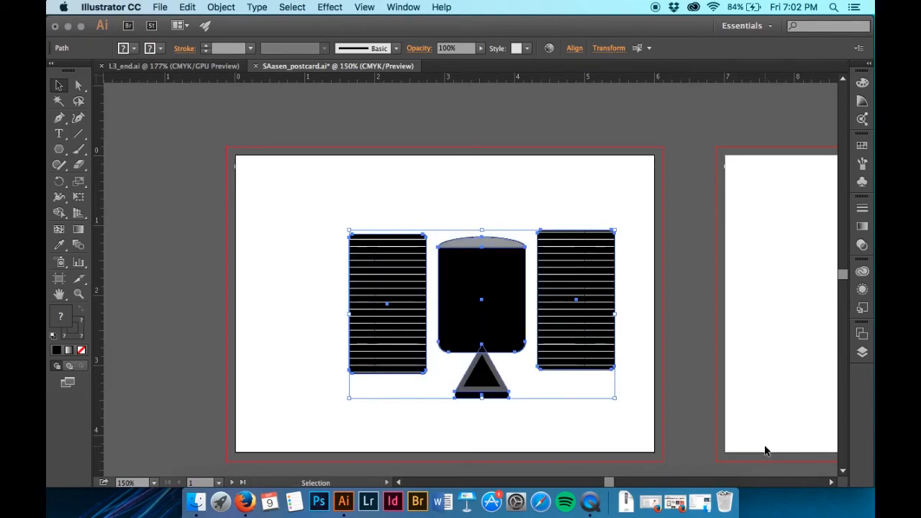
Group the satellite parts and apply Transform Each with 50% horizontal and vertical scale and a -30° rotation.
key(super+g)
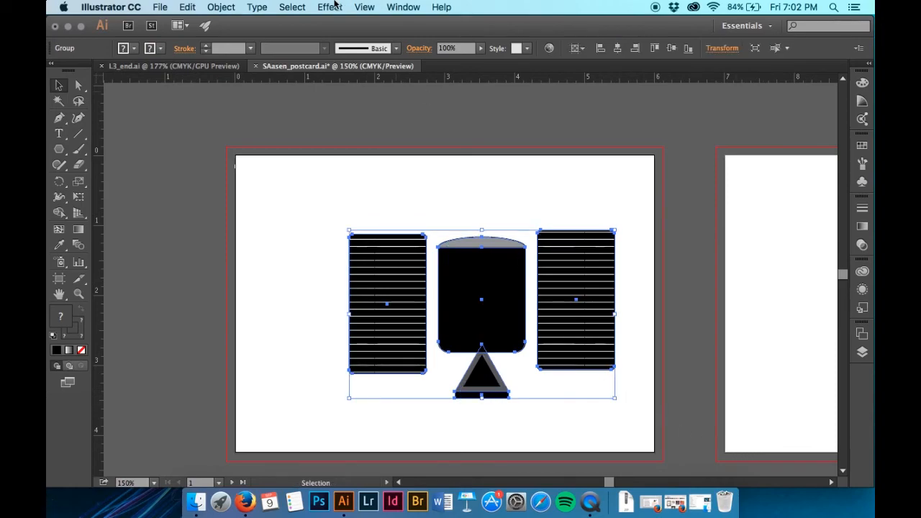
click(257, 7)
mouse_move(221, 6)
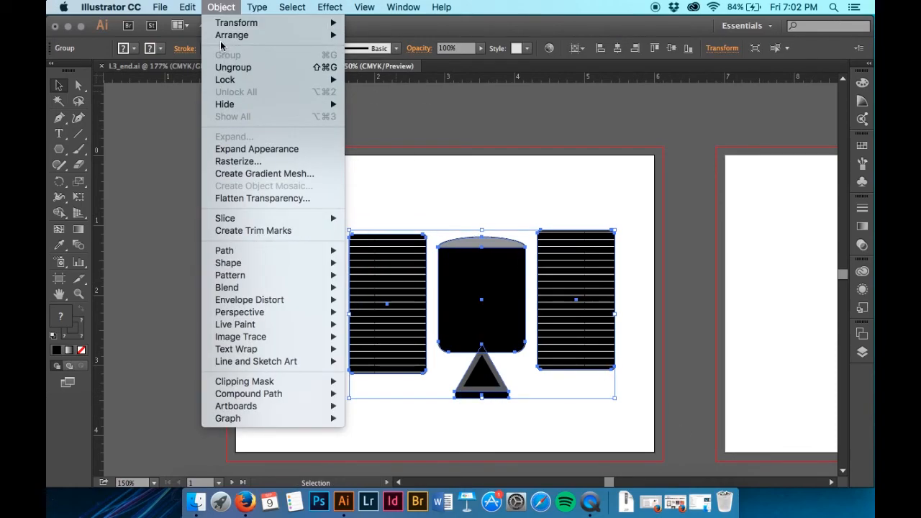
mouse_move(229, 26)
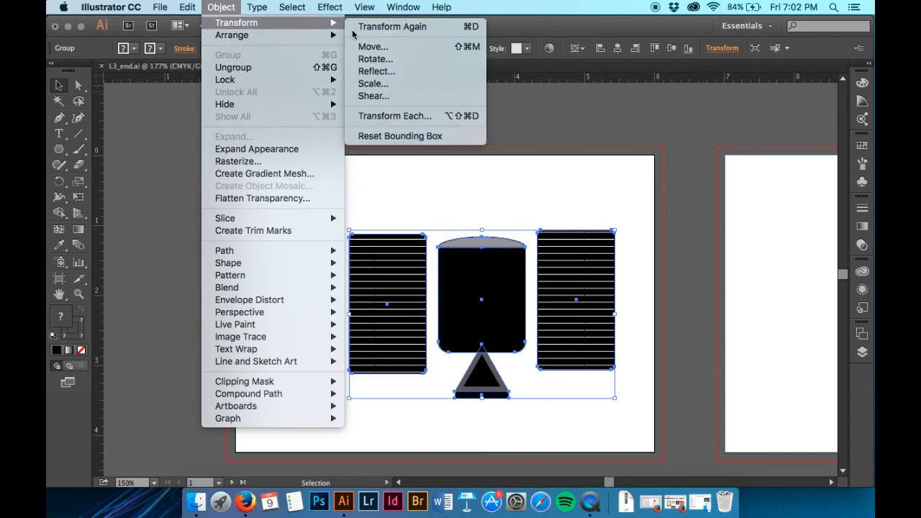
click(424, 115)
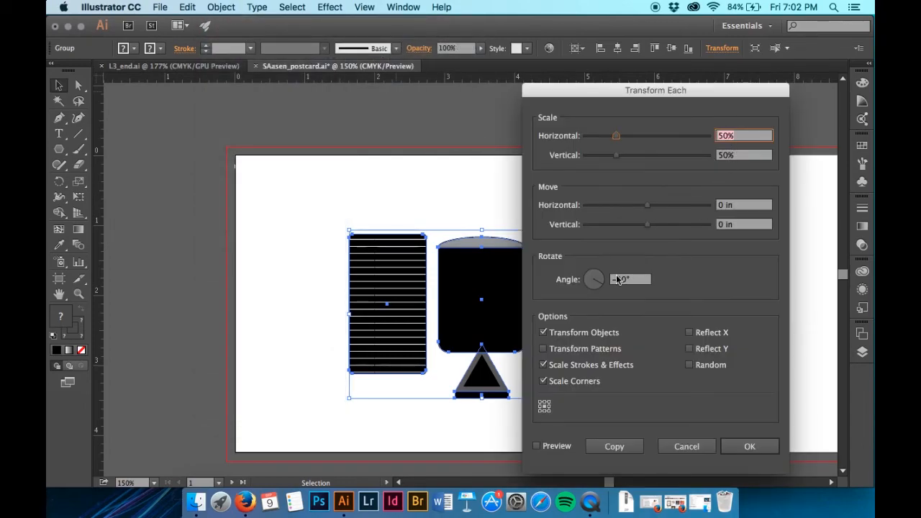
click(725, 451)
click(583, 344)
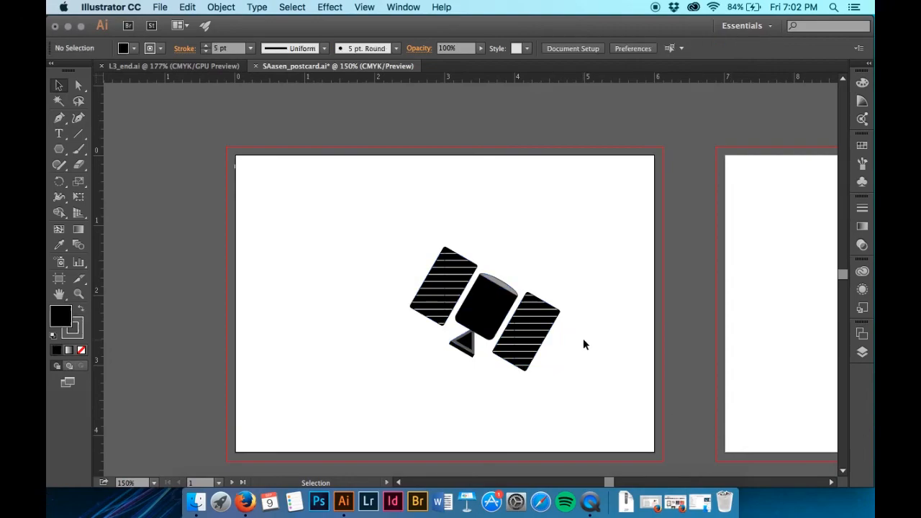
Move the grouped satellite to the lower-right area of the first artboard and deselect it.
drag(597, 365, 371, 224)
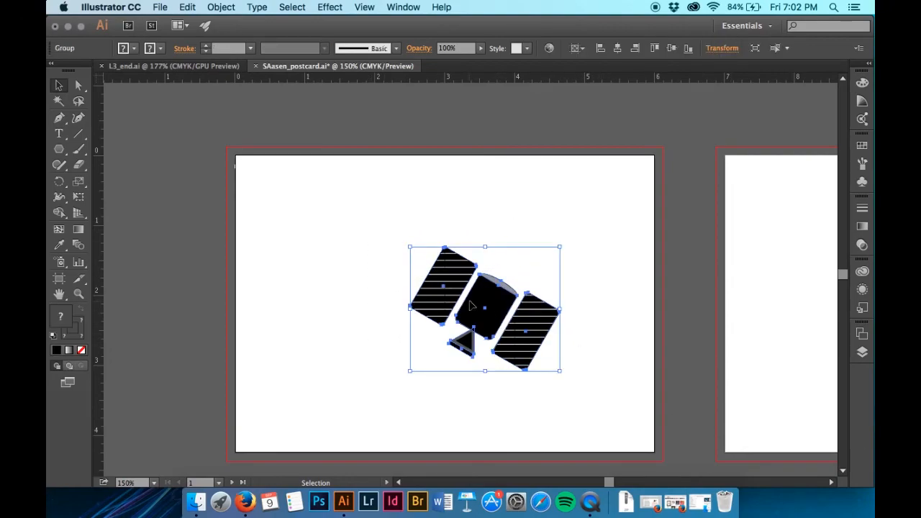
drag(471, 305, 544, 354)
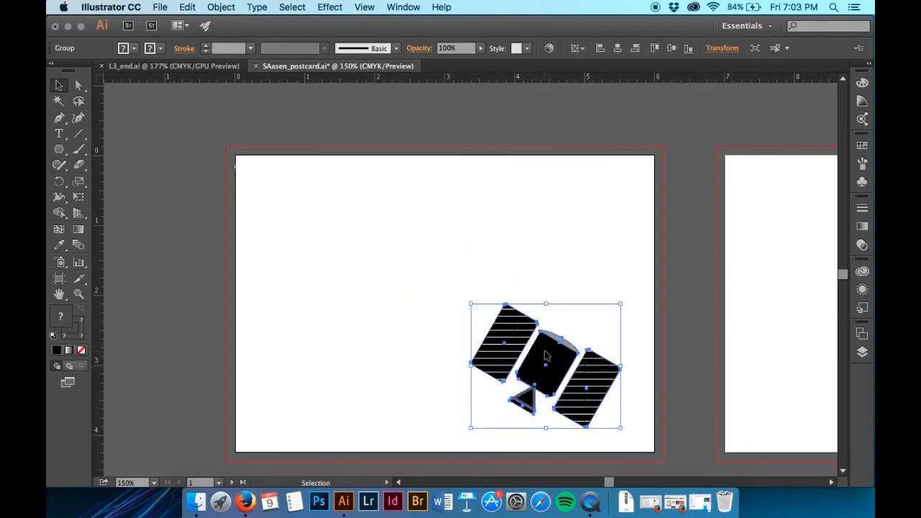
click(585, 280)
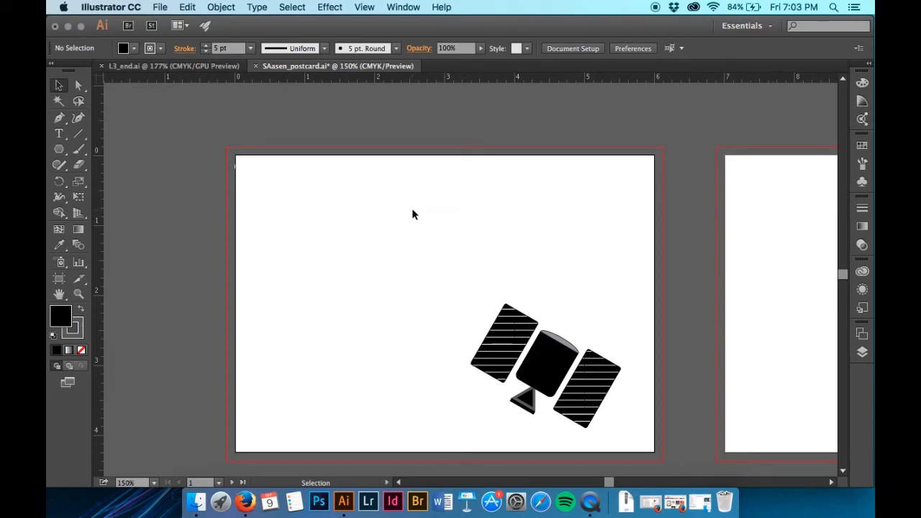
Draw a circle about 1.4 in in diameter with the Shaper tool in the first artboard's upper-right area.
scroll(412, 208, right, 5)
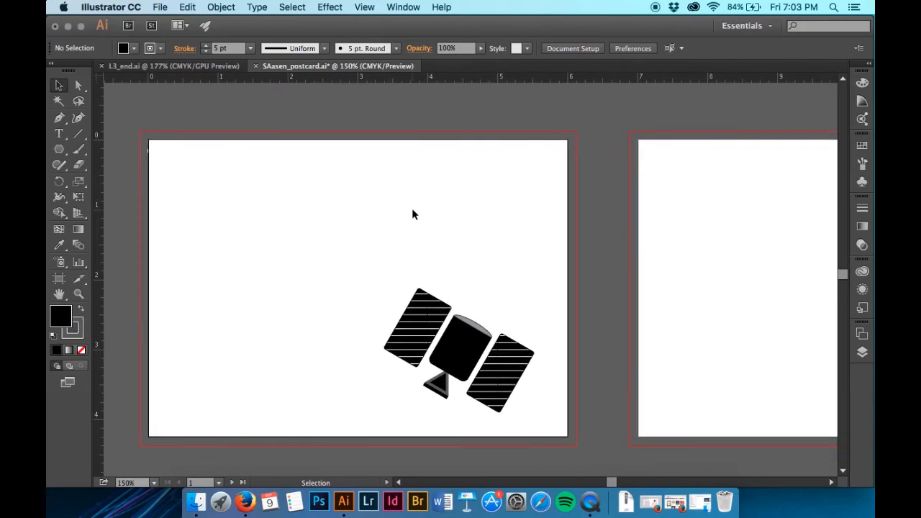
key(super+equal)
key(super+equal)
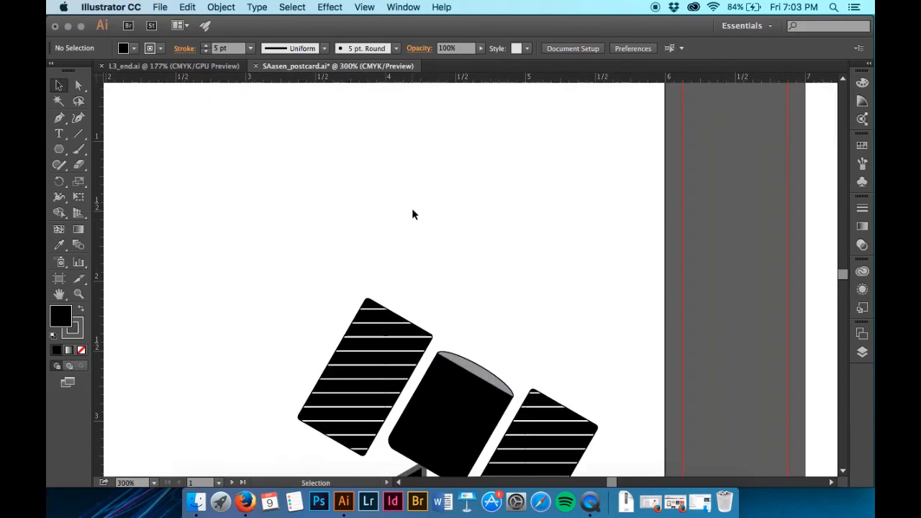
scroll(411, 208, up, 5)
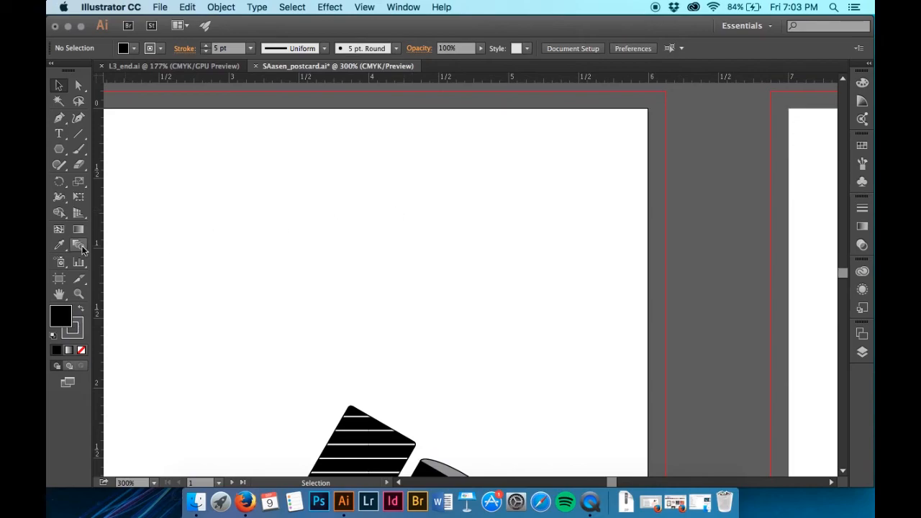
click(63, 167)
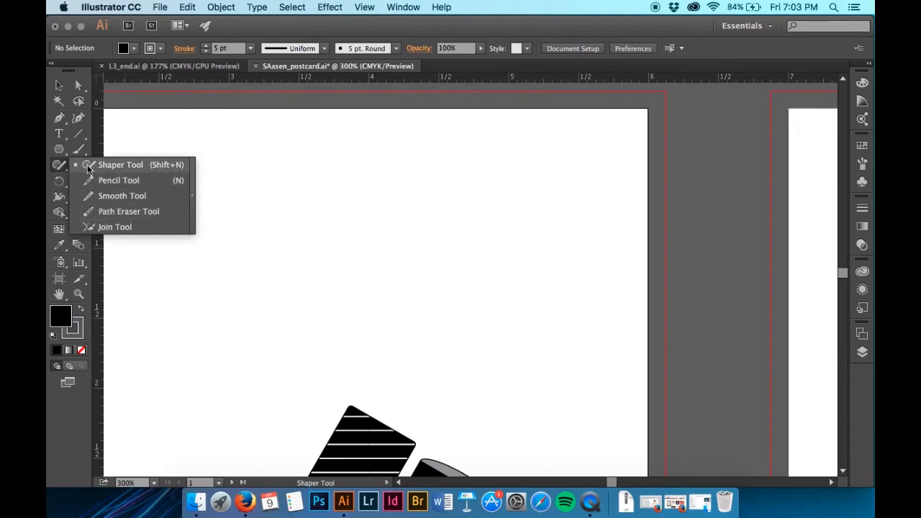
click(92, 171)
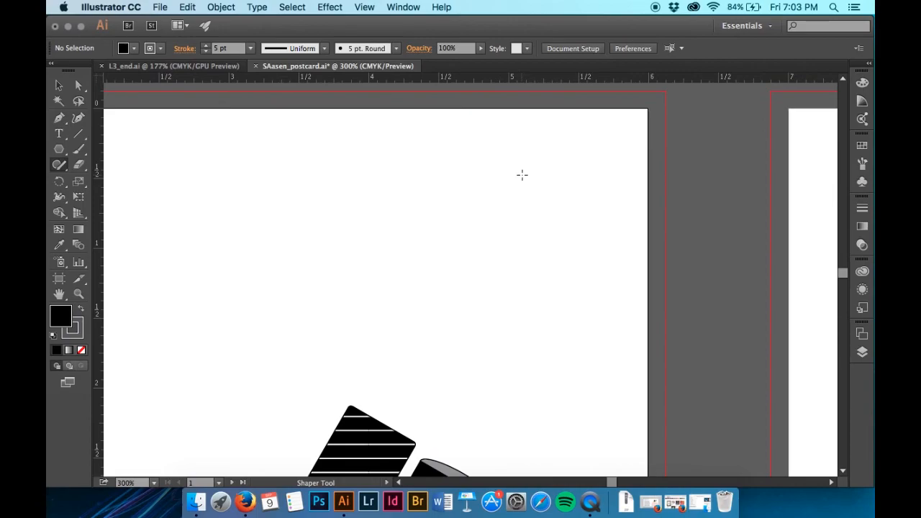
mouse_move(512, 174)
mouse_down()
mouse_move(447, 284)
mouse_move(595, 276)
mouse_move(551, 166)
mouse_up()
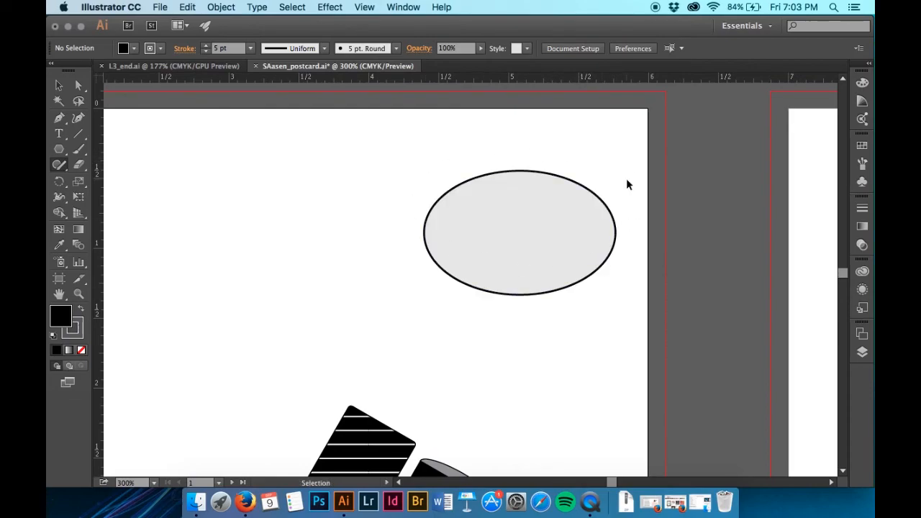
key(super+z)
mouse_move(574, 218)
mouse_down()
mouse_move(494, 182)
mouse_move(417, 220)
mouse_move(441, 313)
mouse_move(528, 336)
mouse_move(603, 288)
mouse_move(581, 223)
mouse_up()
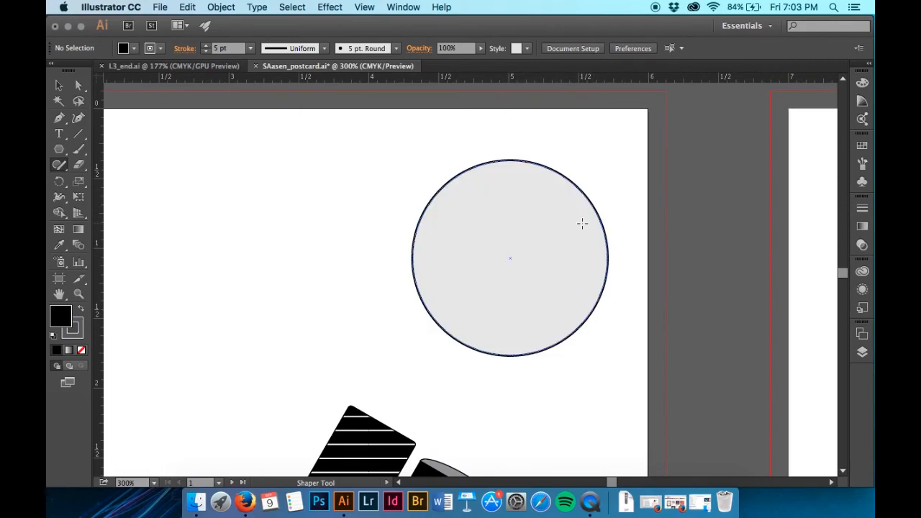
Draw a triangle and a rectangle near the circle with the Shaper tool, and erase both by scribbling over them.
mouse_move(346, 168)
mouse_down()
mouse_move(367, 233)
mouse_move(347, 167)
mouse_up()
mouse_move(523, 114)
mouse_down()
mouse_move(523, 142)
mouse_move(569, 135)
mouse_move(590, 126)
mouse_move(579, 105)
mouse_up()
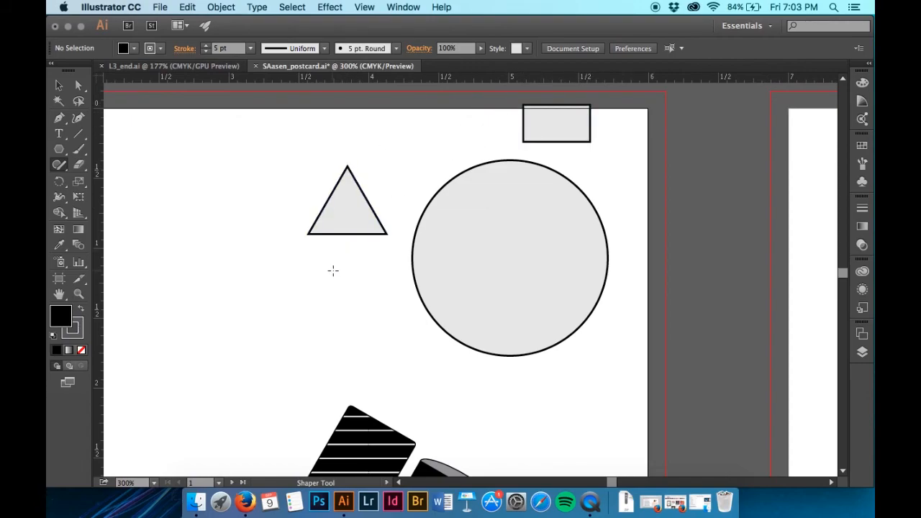
mouse_move(375, 255)
mouse_down()
mouse_move(396, 206)
mouse_move(351, 194)
mouse_move(327, 165)
mouse_up()
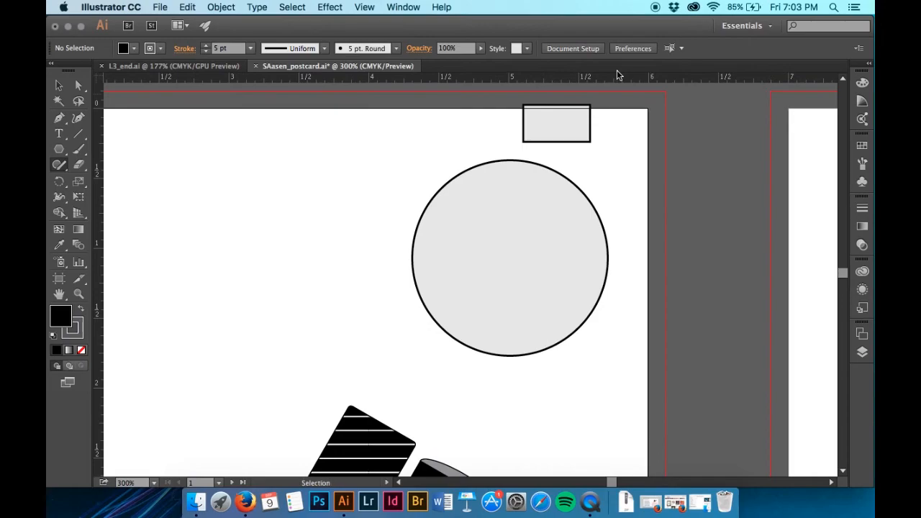
drag(503, 108, 606, 148)
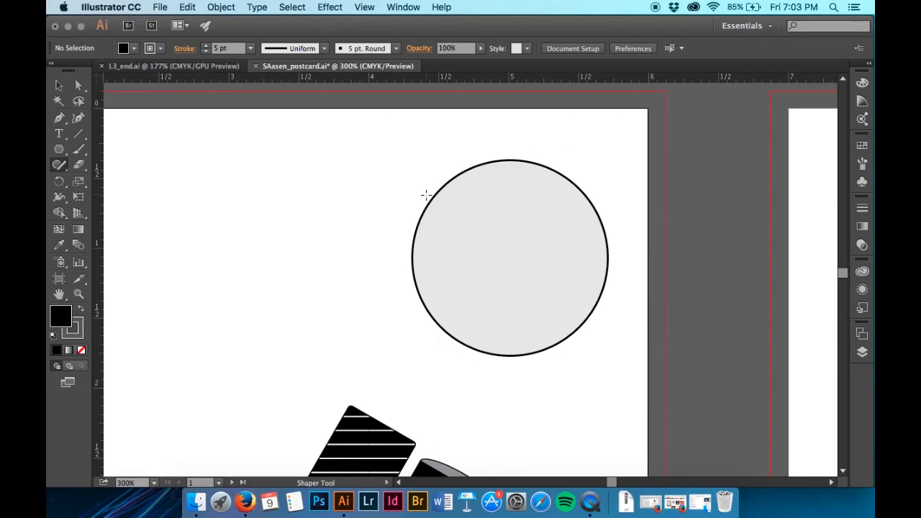
Select the large circle with the Shaper tool and try its rotation and pie-angle handles.
click(497, 285)
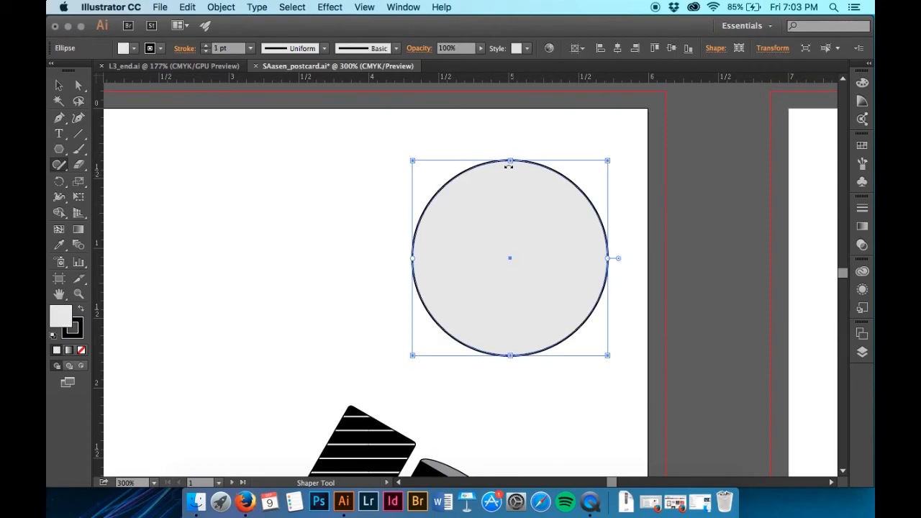
mouse_move(510, 161)
mouse_down()
mouse_move(510, 196)
mouse_move(510, 161)
mouse_up()
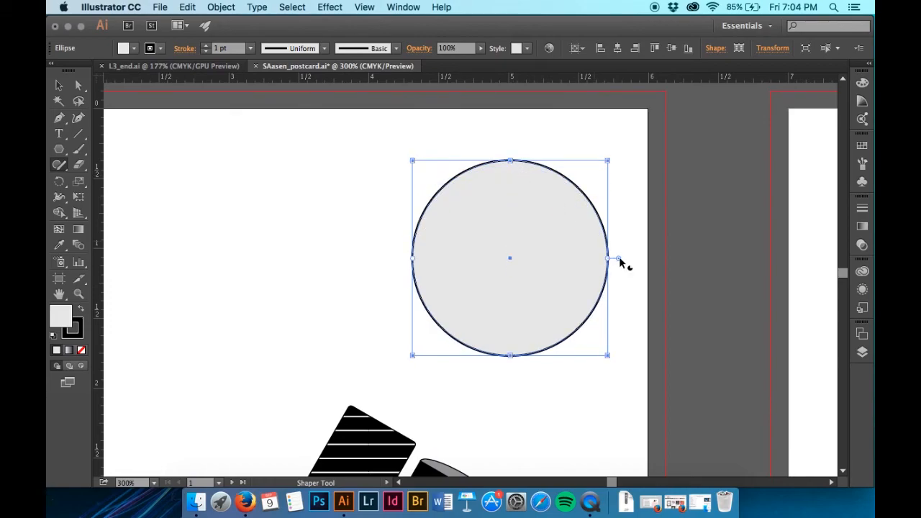
mouse_move(619, 260)
mouse_down()
mouse_move(576, 262)
mouse_move(625, 266)
mouse_move(608, 267)
mouse_up()
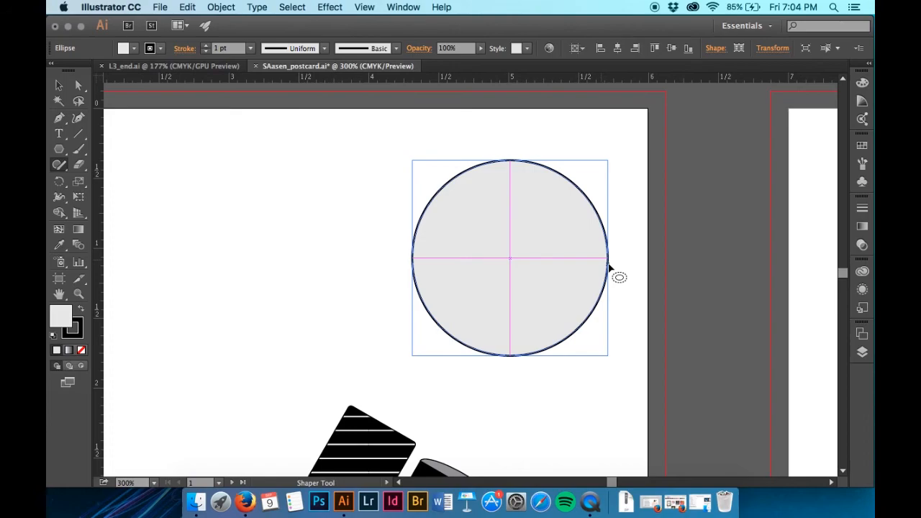
drag(609, 267, 608, 267)
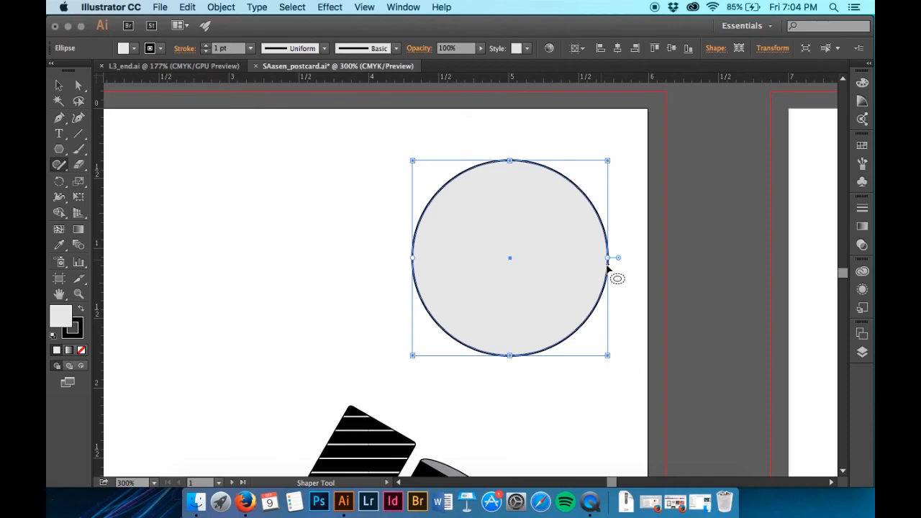
Set the circle's width and height to 1.2 in and move it slightly left on the artboard.
click(771, 49)
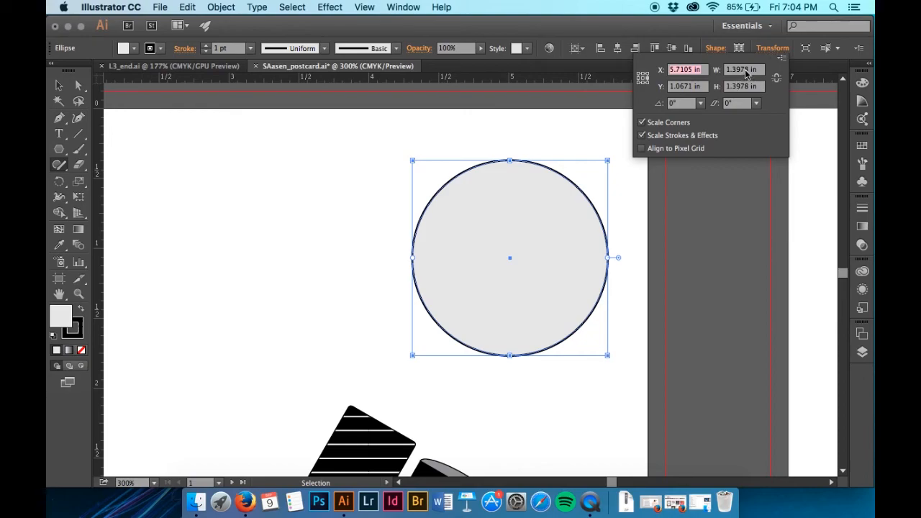
click(741, 71)
double_click(741, 69)
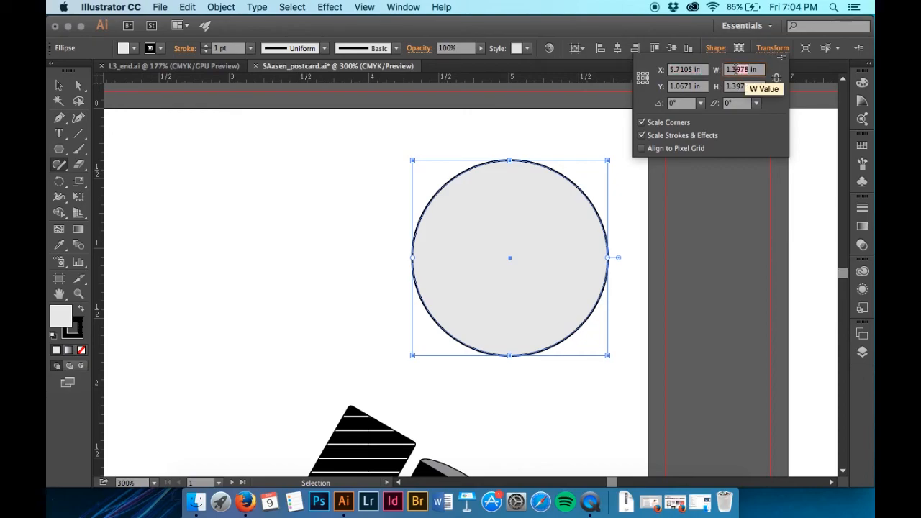
text(1)
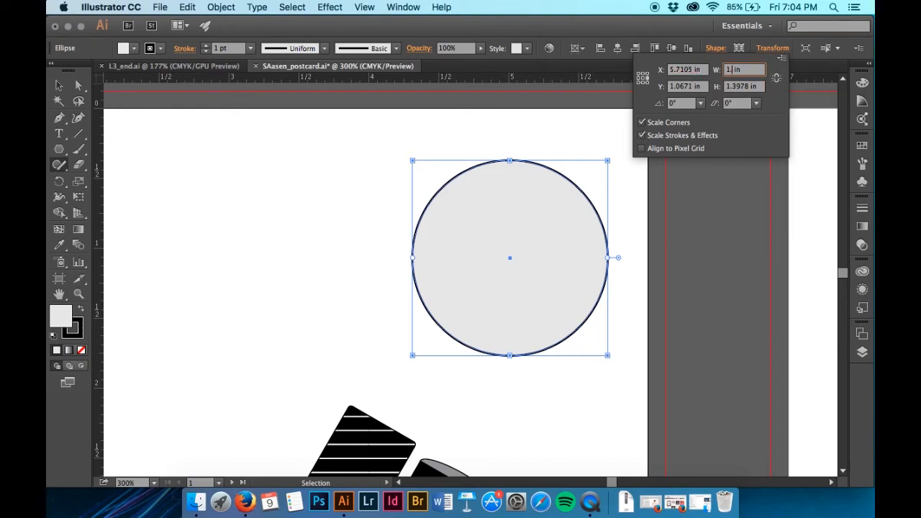
text(.2)
key(Tab)
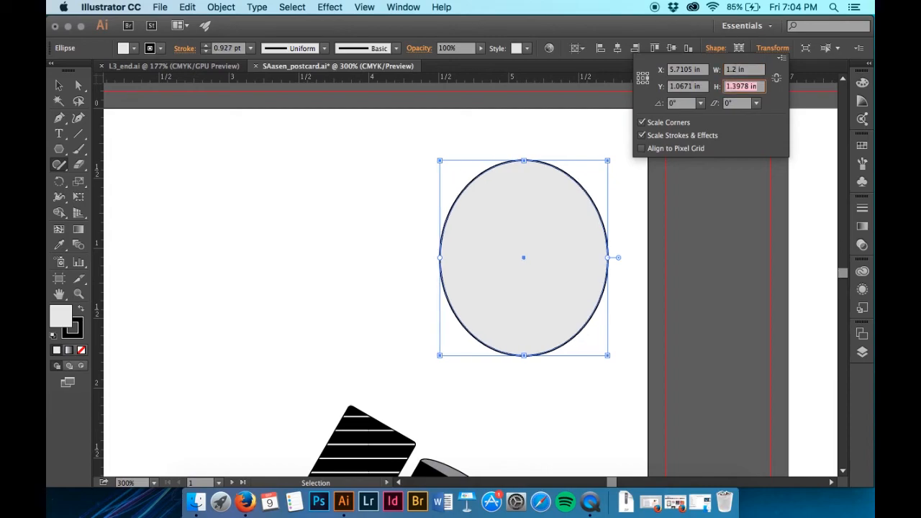
click(748, 70)
key(Tab)
text(1)
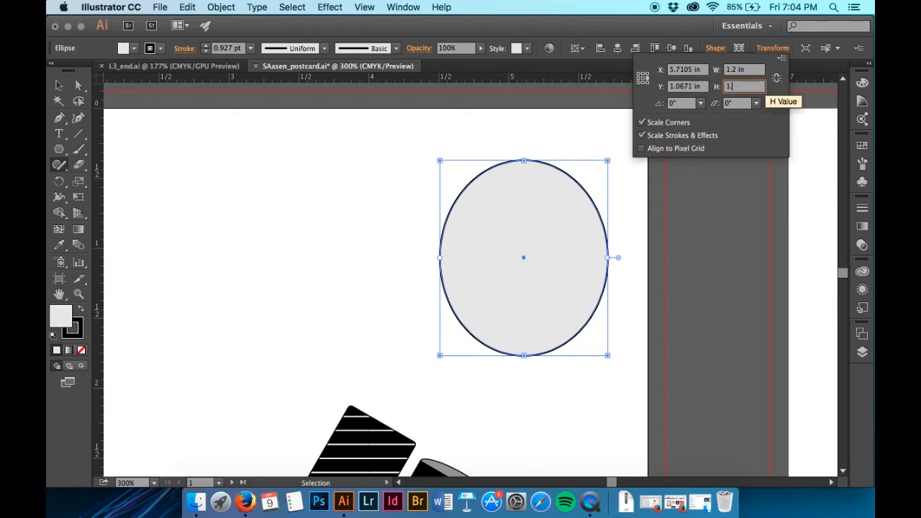
text(.2)
key(Return)
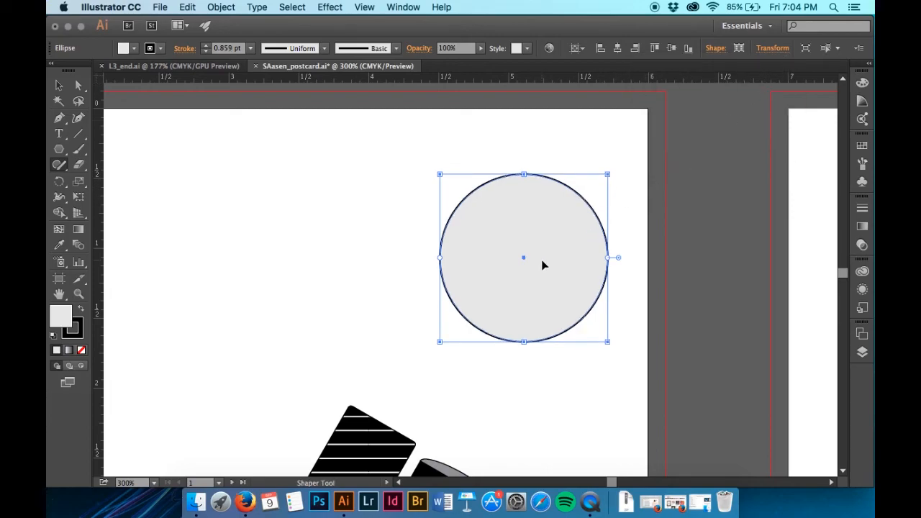
drag(543, 265, 507, 263)
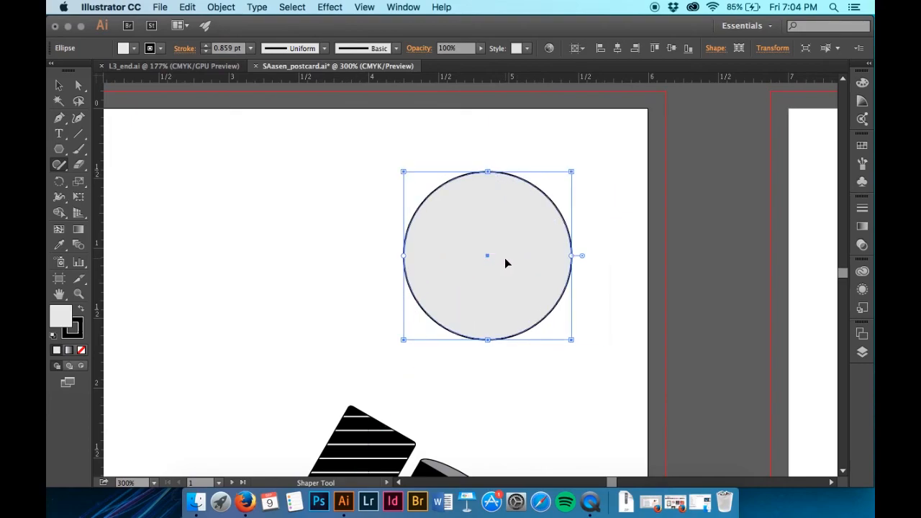
Check the reference moon in L3_end.ai, and draw a small circle and an ellipse overlapping the postcard circle's bottom and lower-right edges.
click(174, 66)
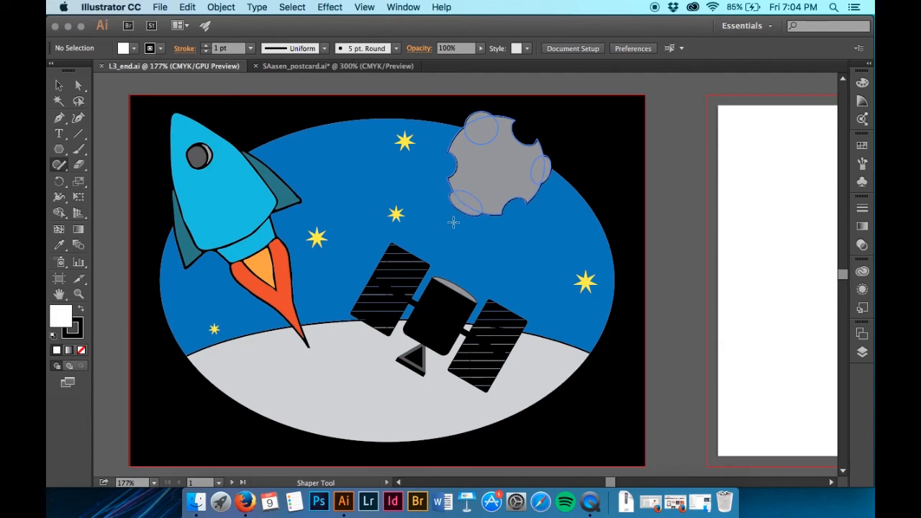
click(393, 66)
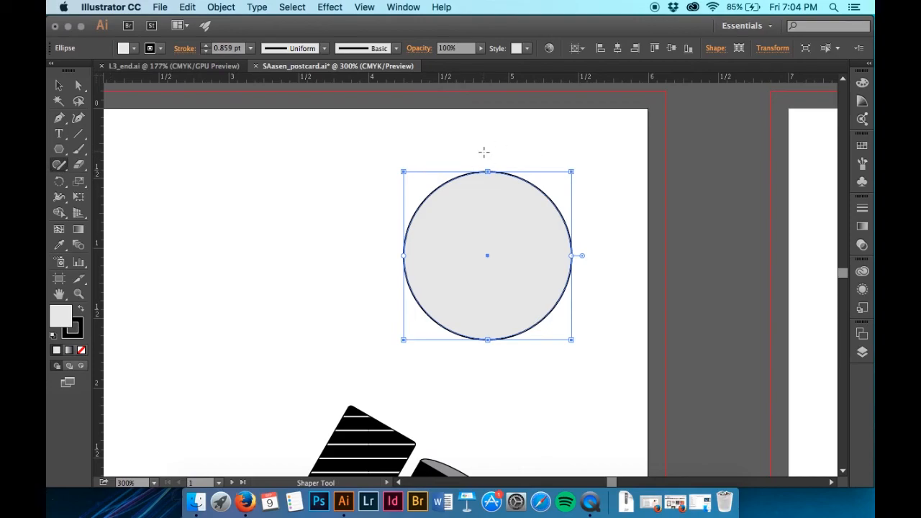
key(super+equal)
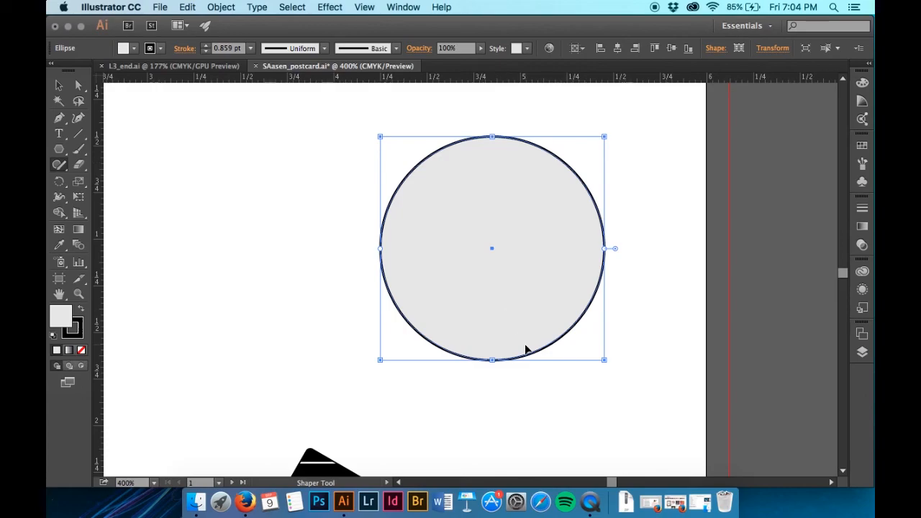
mouse_move(527, 367)
mouse_down()
mouse_move(493, 339)
mouse_move(486, 377)
mouse_move(531, 369)
mouse_up()
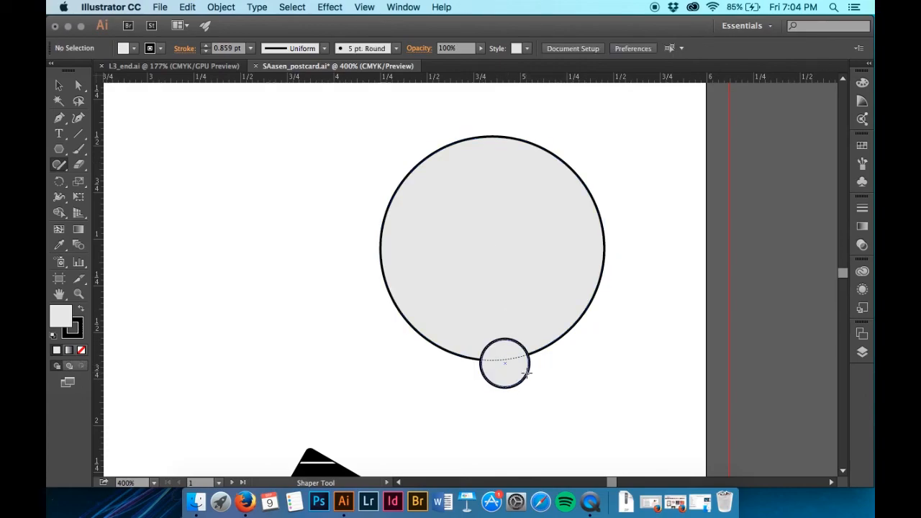
mouse_move(604, 285)
mouse_down()
mouse_move(565, 300)
mouse_move(623, 305)
mouse_move(617, 284)
mouse_up()
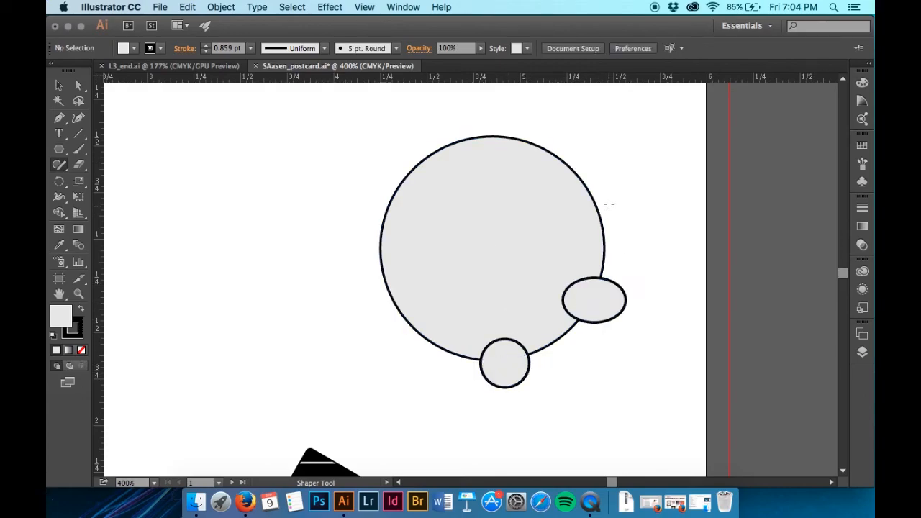
Draw four more small circles and ellipses with the Shaper tool overlapping the large circle's right, upper-right, upper-left and lower-left edges.
mouse_move(589, 196)
mouse_down()
mouse_move(613, 220)
mouse_move(588, 197)
mouse_move(592, 190)
mouse_move(597, 216)
mouse_move(584, 202)
mouse_up()
key(super+z)
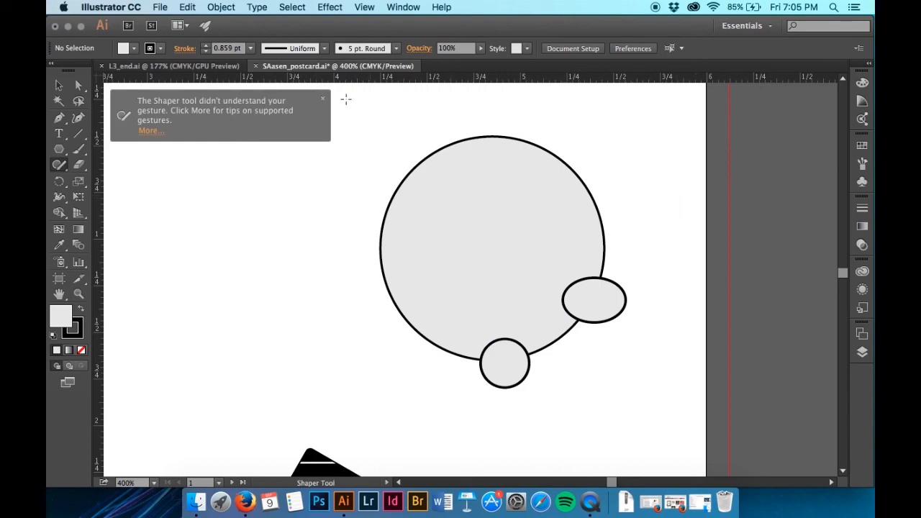
click(323, 99)
mouse_move(610, 178)
mouse_down()
mouse_move(586, 190)
mouse_move(600, 225)
mouse_move(609, 180)
mouse_up()
mouse_move(548, 111)
mouse_down()
mouse_move(522, 148)
mouse_move(566, 141)
mouse_move(550, 113)
mouse_up()
mouse_move(415, 147)
mouse_down()
mouse_move(379, 161)
mouse_move(392, 148)
mouse_up()
mouse_move(405, 284)
mouse_down()
mouse_move(371, 309)
mouse_move(387, 330)
mouse_move(417, 311)
mouse_move(398, 285)
mouse_up()
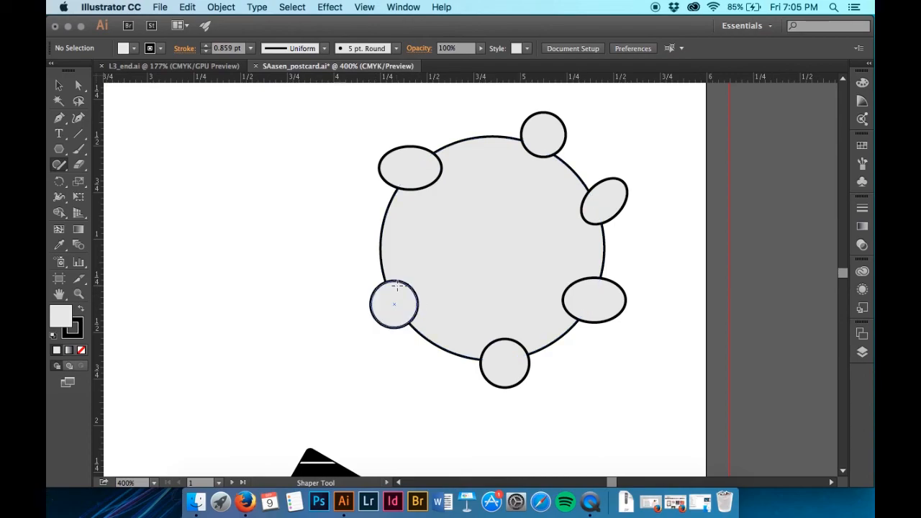
Cut craters out of the large circle by scribbling inward across the upper-left, right and bottom shapes with the Shaper tool.
click(432, 209)
click(390, 135)
drag(377, 142, 427, 180)
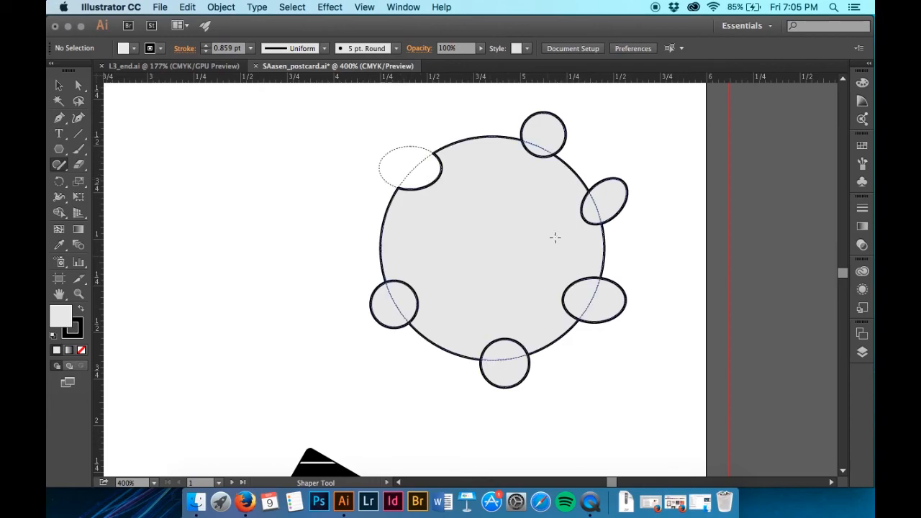
mouse_move(645, 174)
mouse_down()
mouse_move(623, 173)
mouse_move(623, 189)
mouse_move(608, 208)
mouse_up()
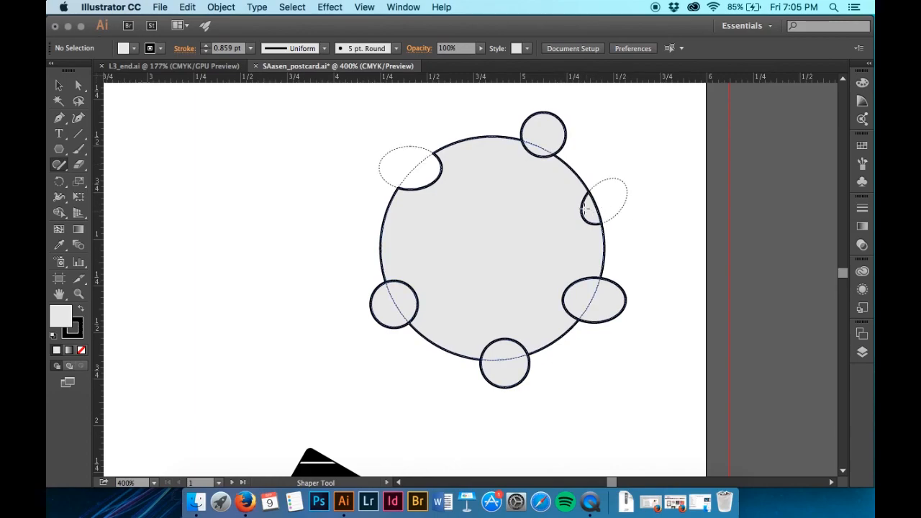
drag(603, 209, 591, 208)
mouse_move(516, 400)
mouse_down()
mouse_move(511, 377)
mouse_move(519, 359)
mouse_move(498, 353)
mouse_up()
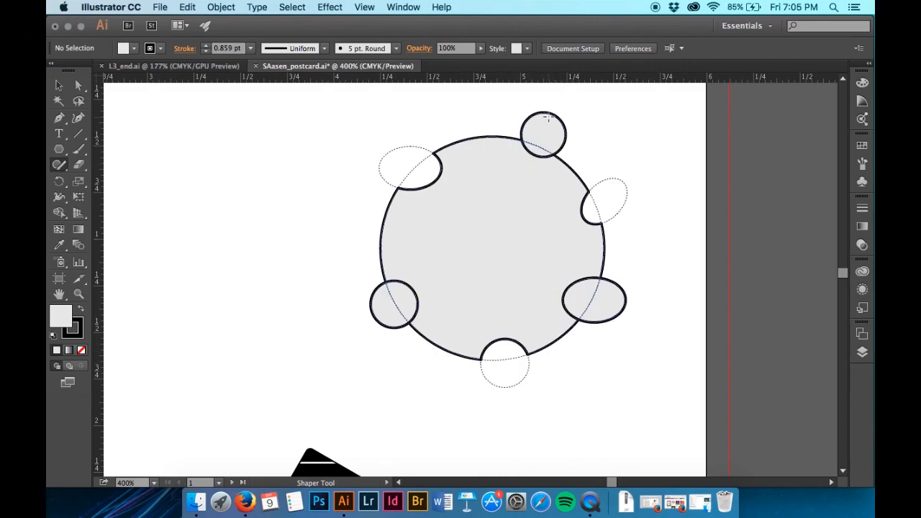
Merge the lower-left, lower-right and upper-right shapes into the large circle by scribbling outward from its inside.
drag(431, 273, 393, 301)
mouse_move(536, 258)
mouse_down()
mouse_move(550, 282)
mouse_move(599, 298)
mouse_move(596, 307)
mouse_up()
drag(531, 167, 538, 134)
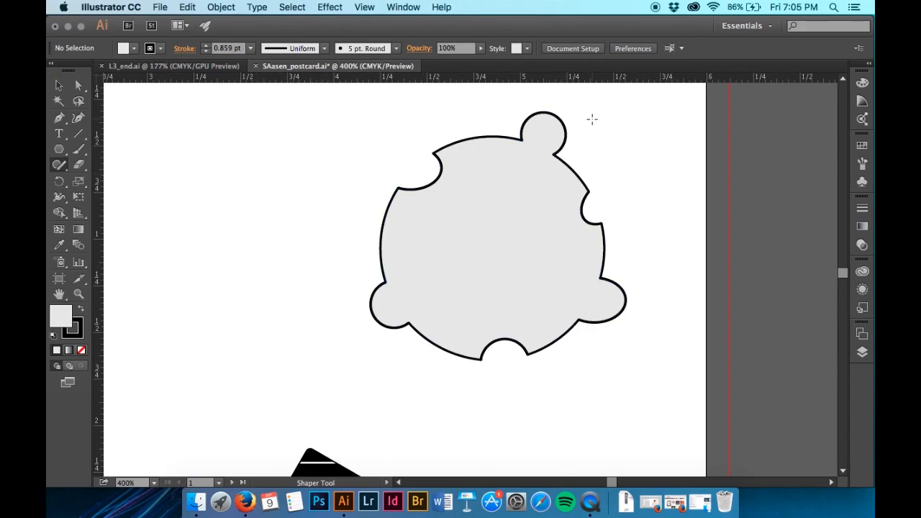
Enlarge the moon's upper-right bump and shift it slightly down, and stretch the lower-left bump into a taller ellipse.
click(565, 130)
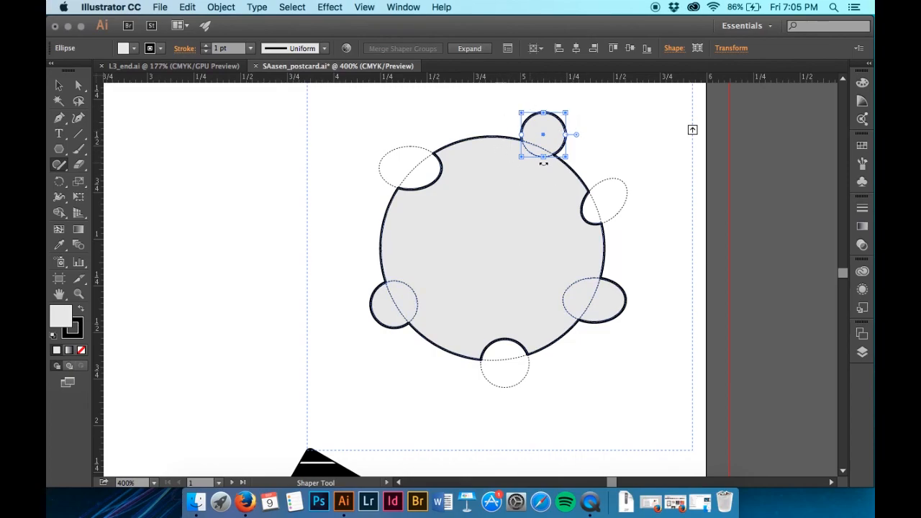
drag(522, 160, 501, 171)
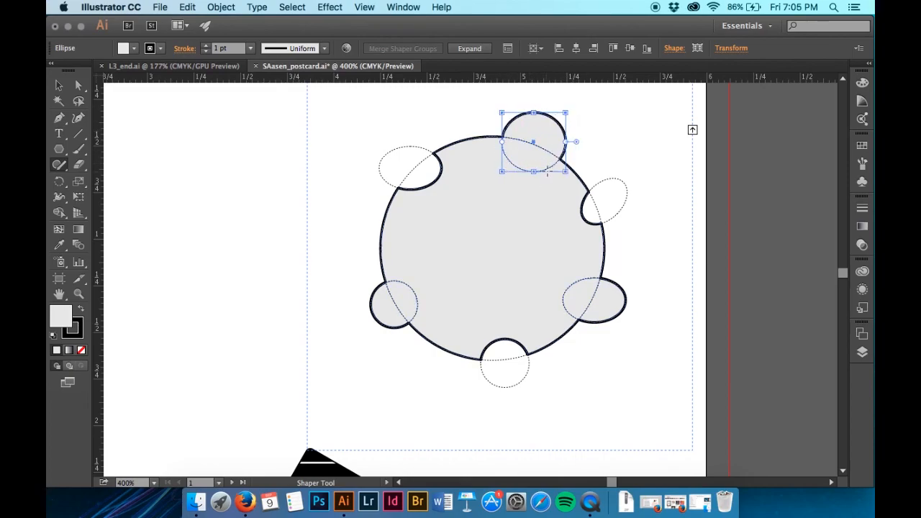
drag(544, 150, 543, 158)
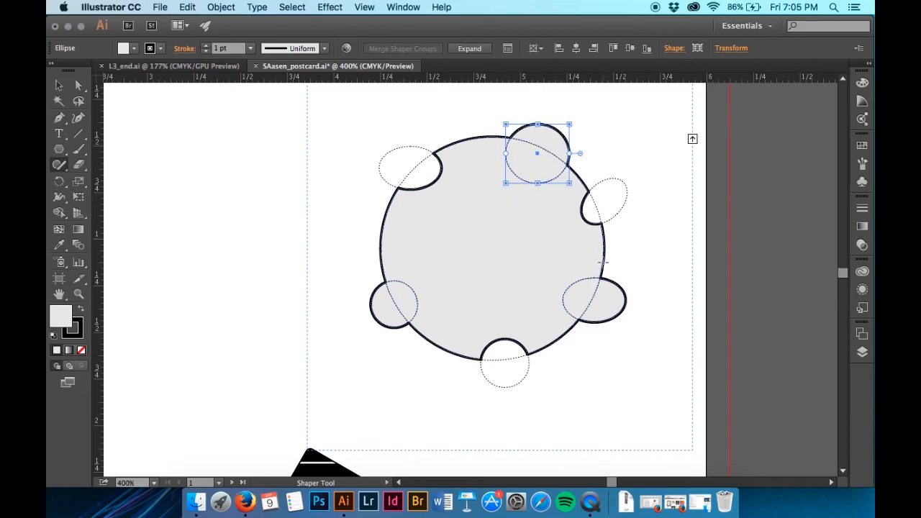
click(407, 306)
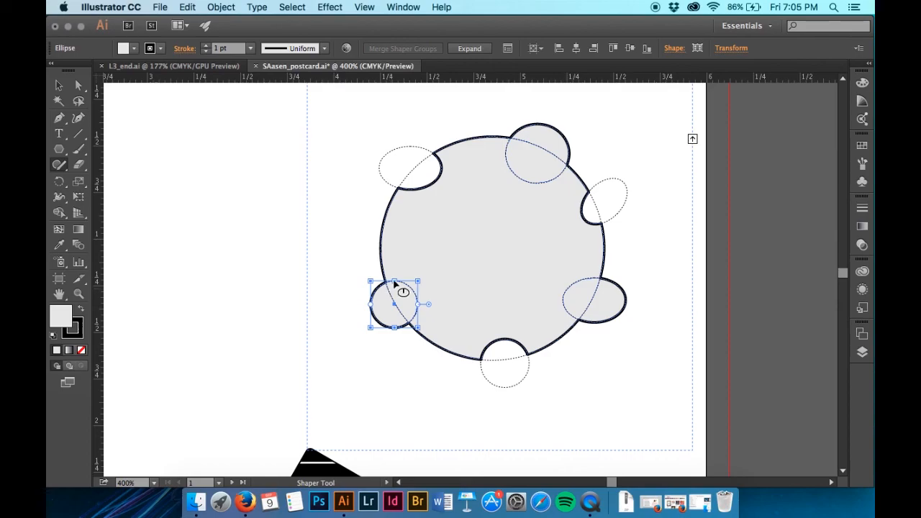
drag(402, 287, 386, 255)
click(447, 250)
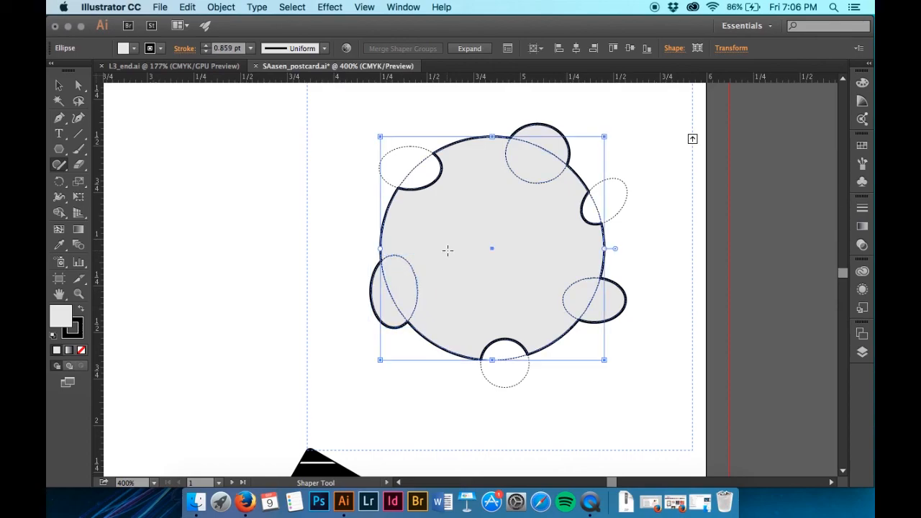
click(658, 283)
Select the moon's lower-right ellipse within the Shaper group and reshape it into a smaller, rounder bump.
click(600, 310)
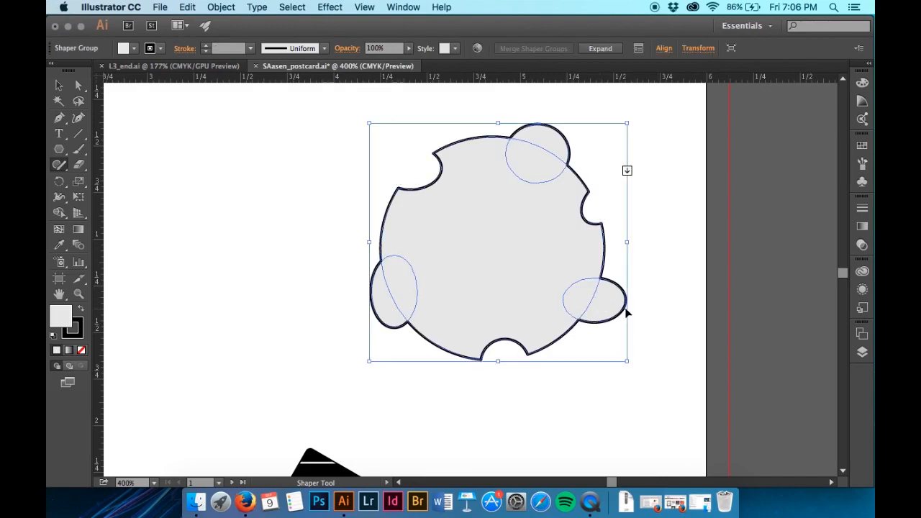
click(627, 312)
click(627, 313)
click(624, 305)
mouse_move(622, 321)
mouse_down()
mouse_move(614, 329)
mouse_move(607, 321)
mouse_up()
click(641, 324)
Review the moon up close and beside the satellite on the first artboard, and compare the layout with the L3_end.ai reference.
scroll(641, 324, left, 5)
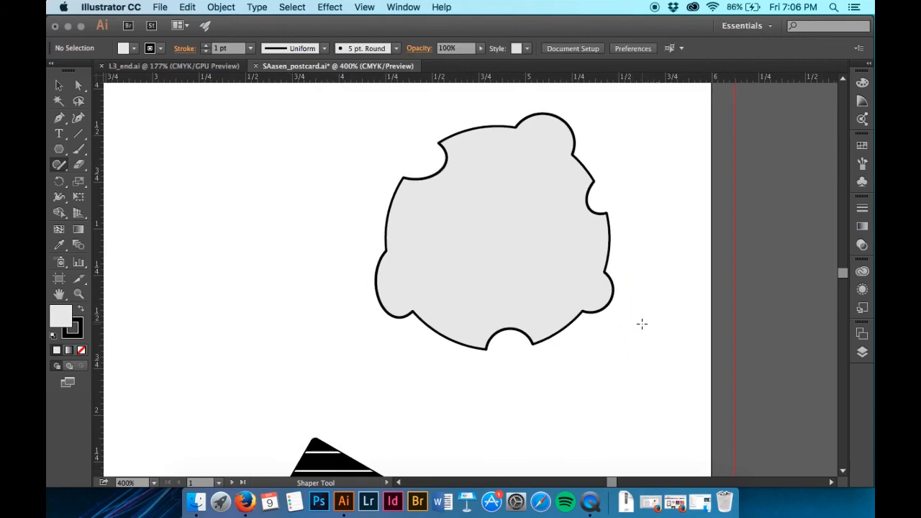
key(super+minus)
key(super+minus)
key(super+minus)
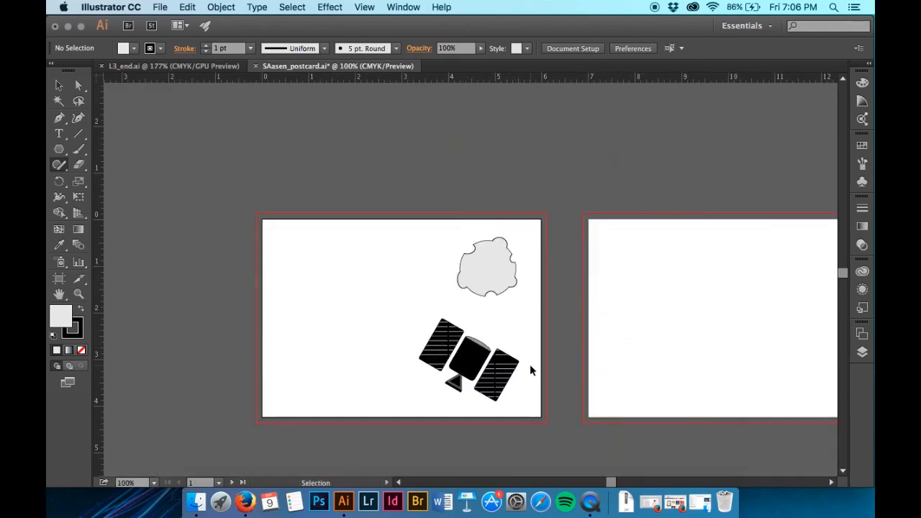
key(super+plus)
key(super+plus)
key(super+plus)
click(545, 199)
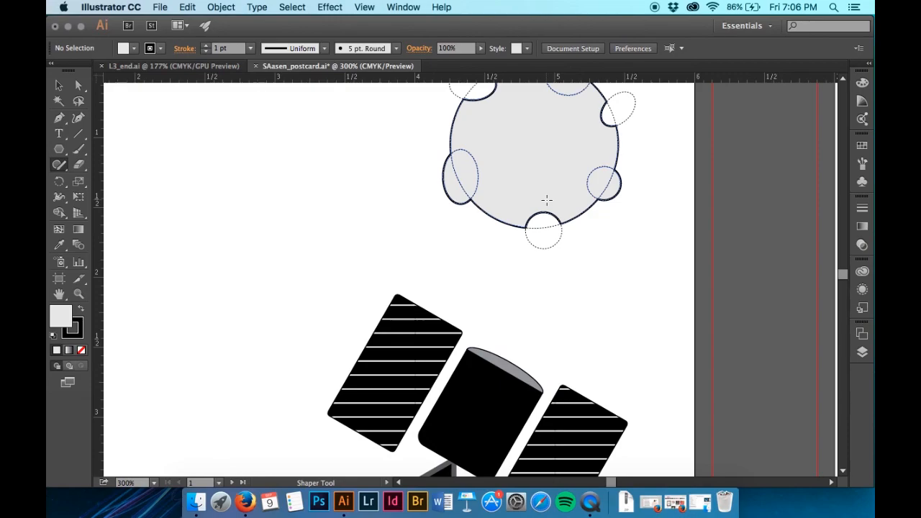
scroll(547, 200, up, 3)
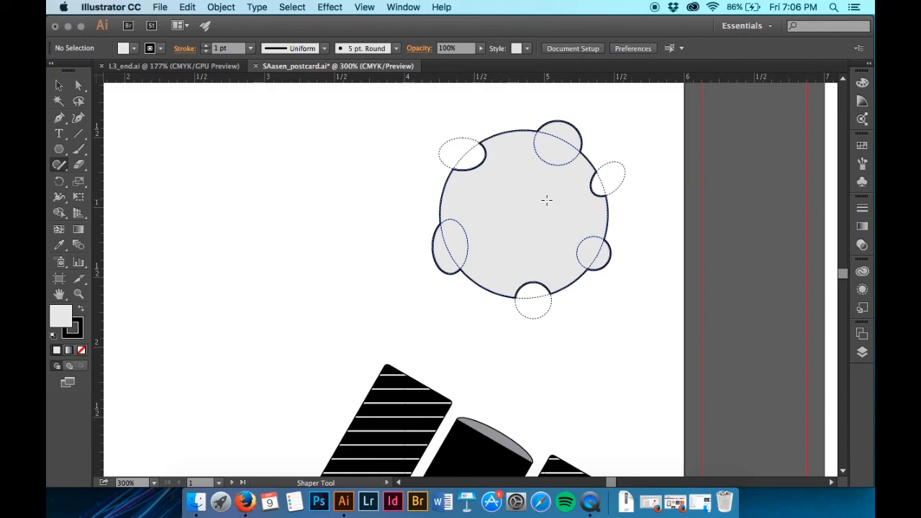
scroll(547, 200, left, 5)
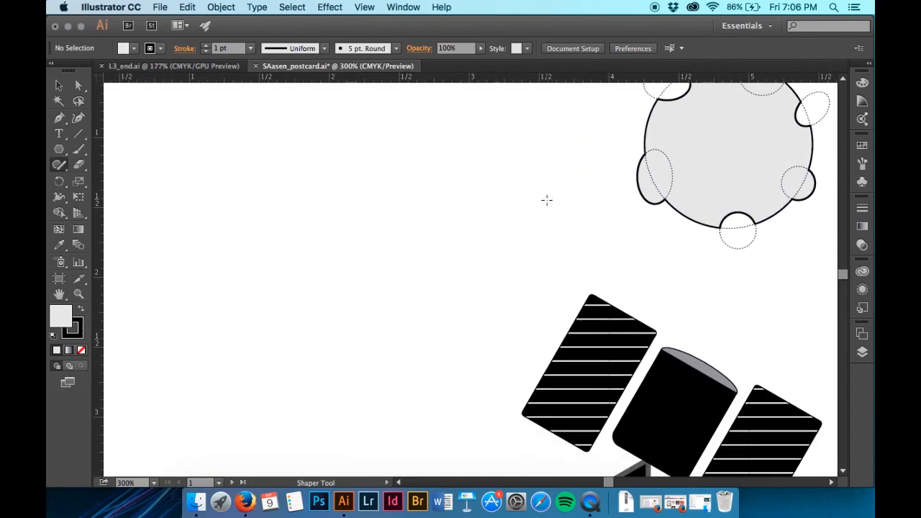
key(super+minus)
key(super+minus)
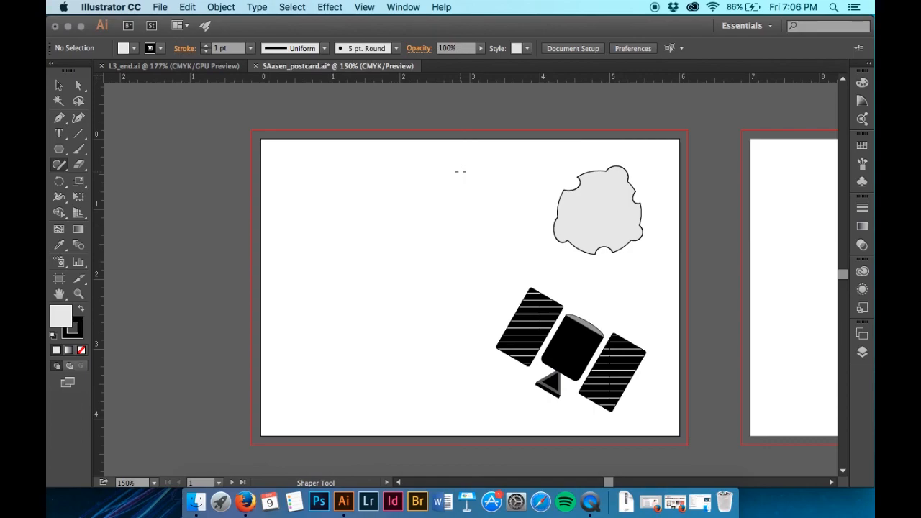
click(163, 66)
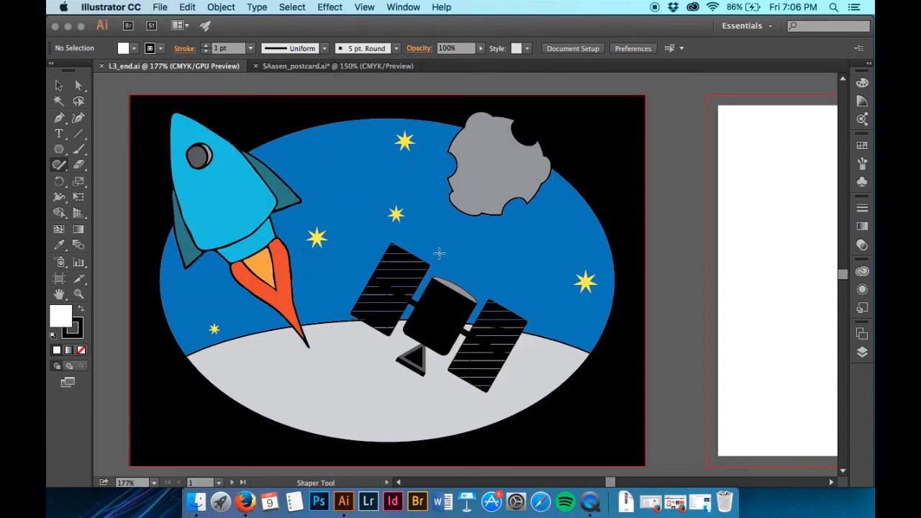